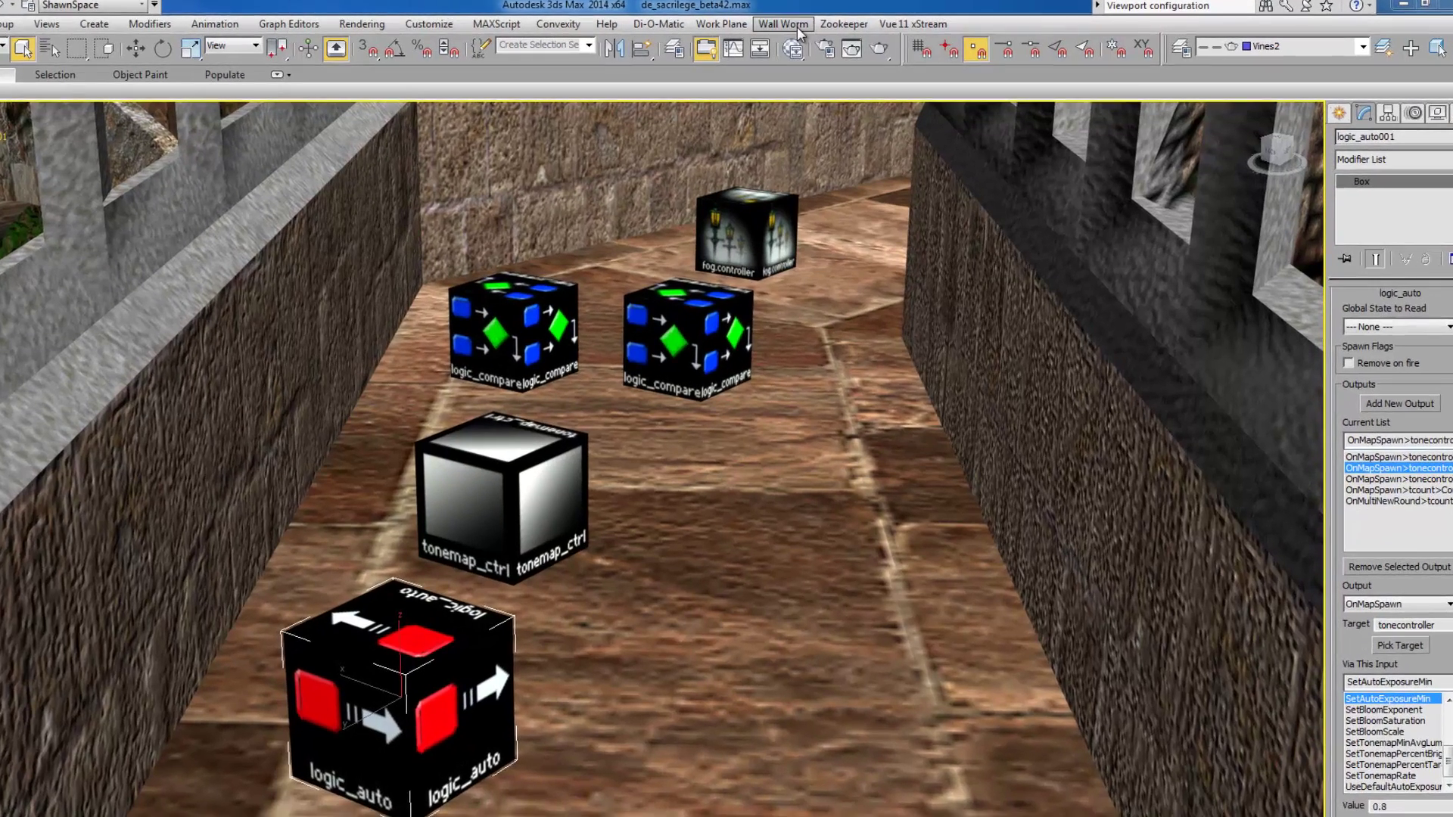
Open the Wall Worm Point Entities tool and choose info_target as the entity to place.
click(827, 26)
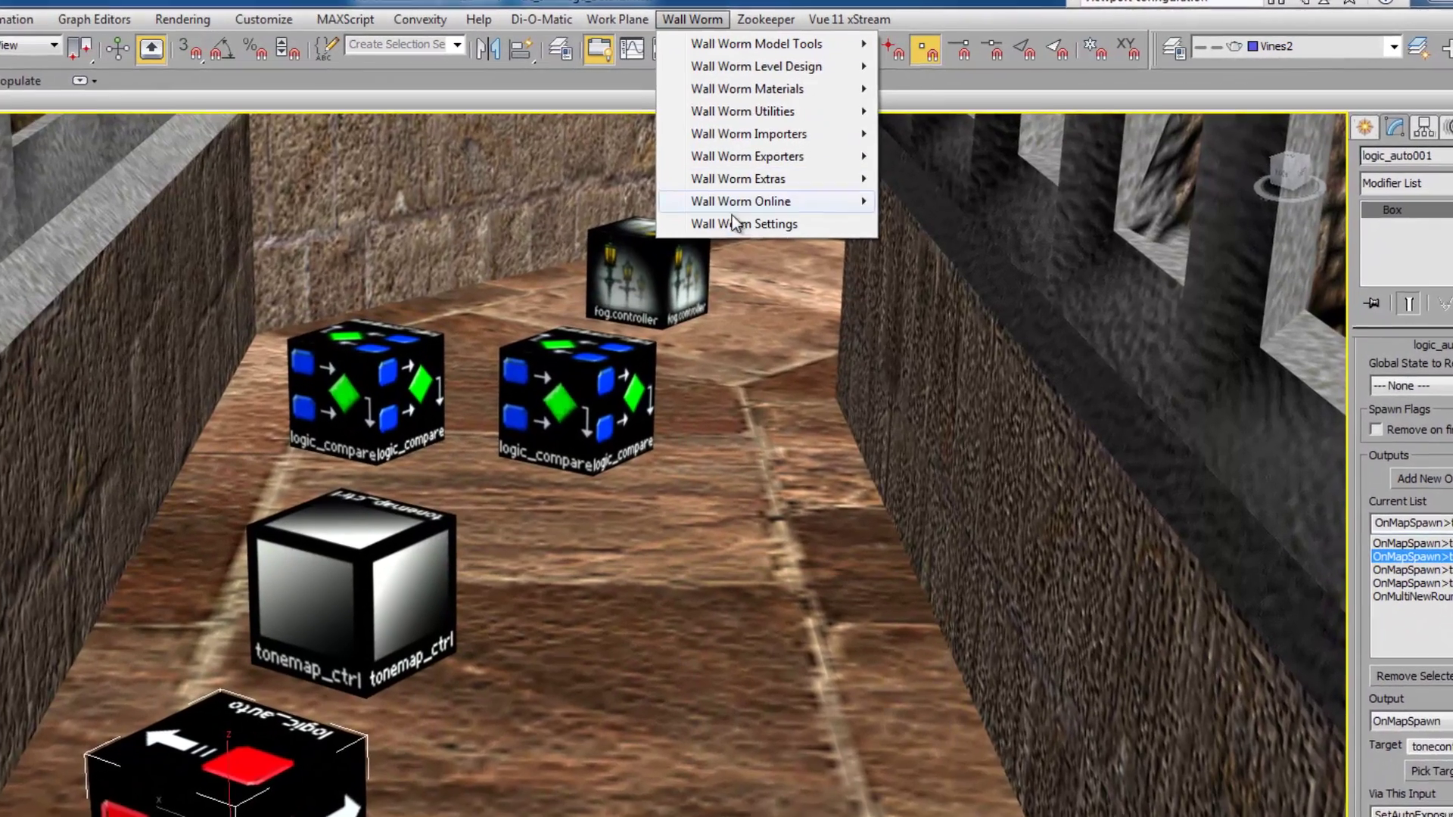
click(859, 175)
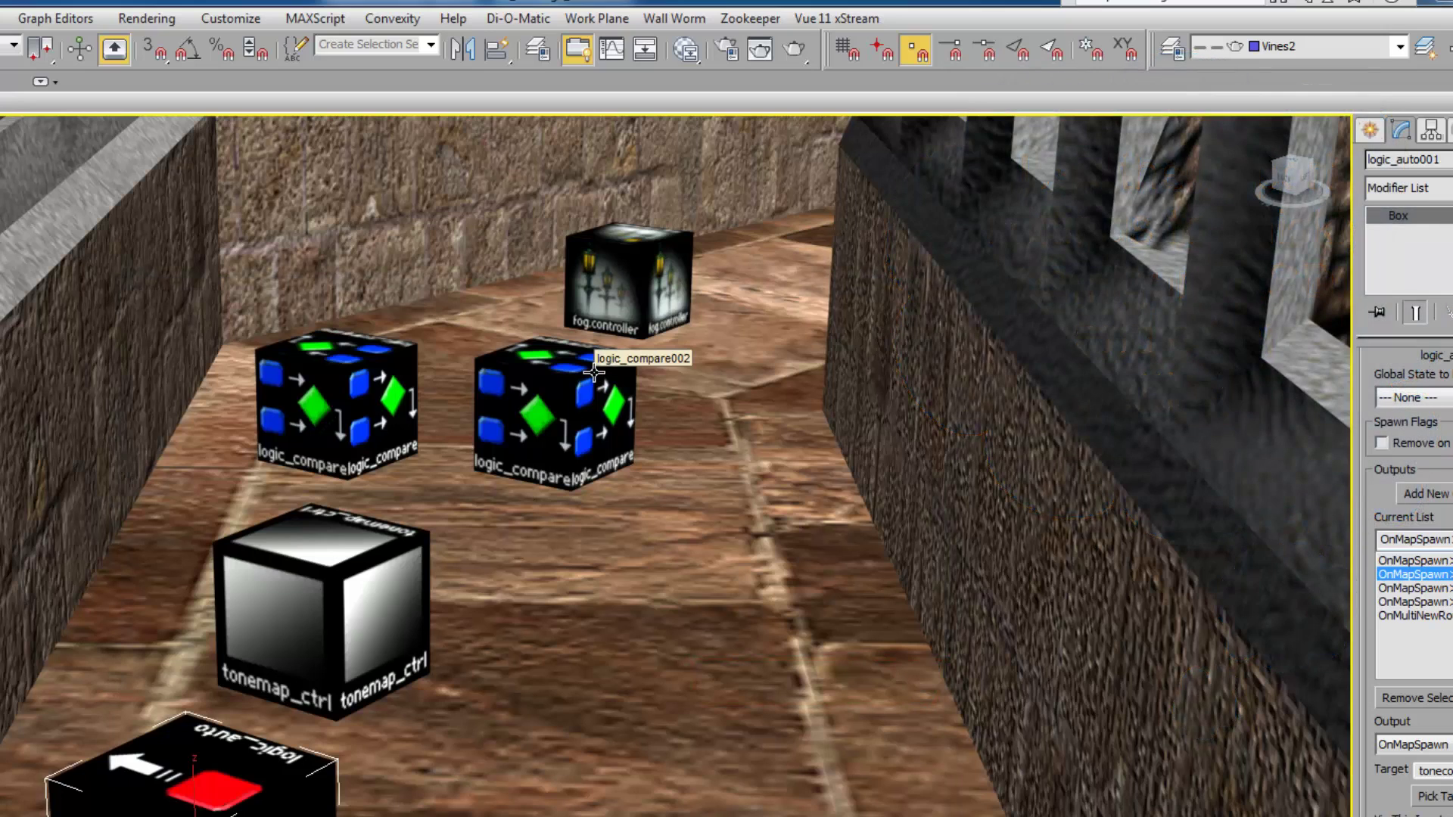
click(673, 18)
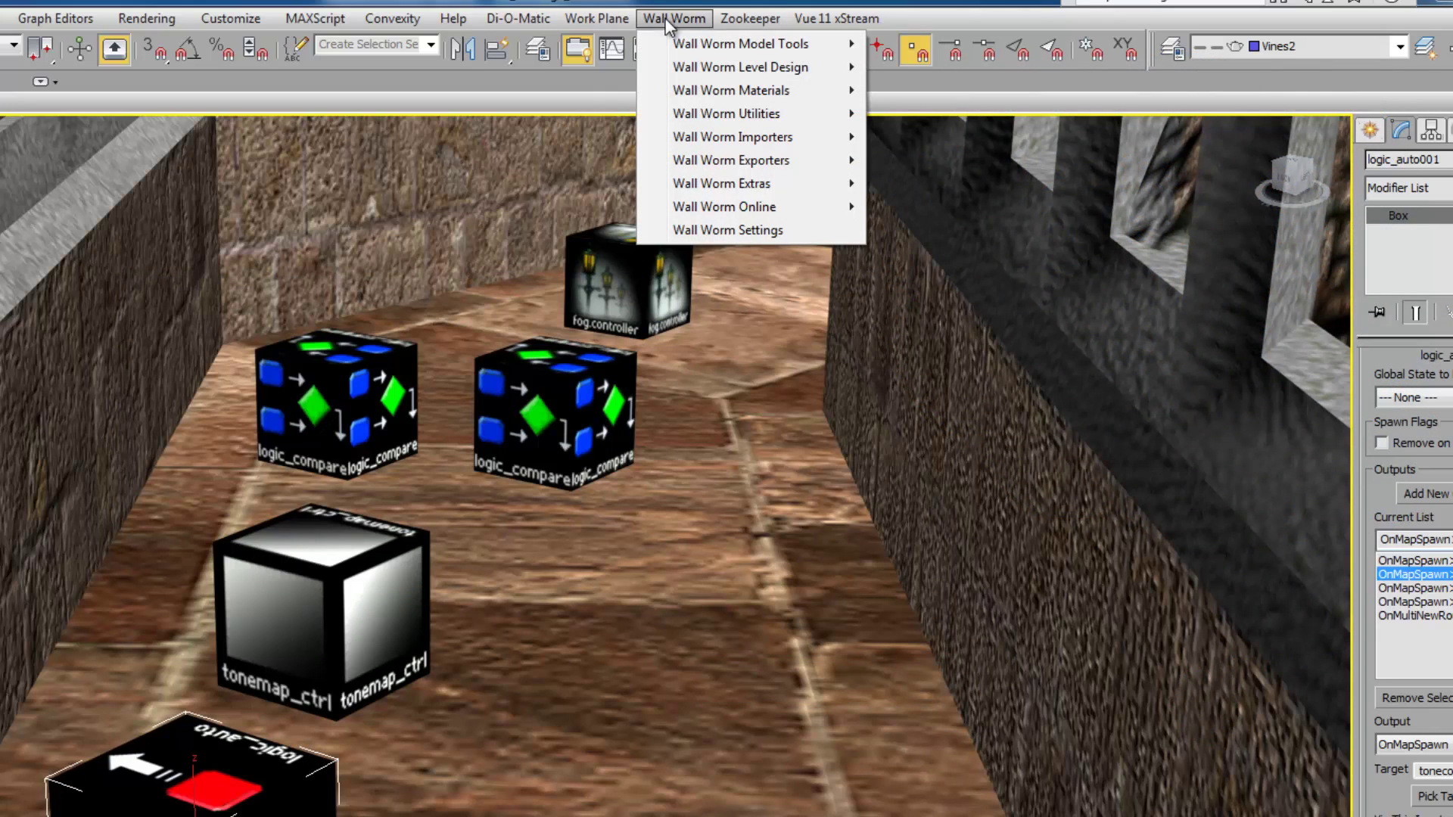
mouse_move(800, 75)
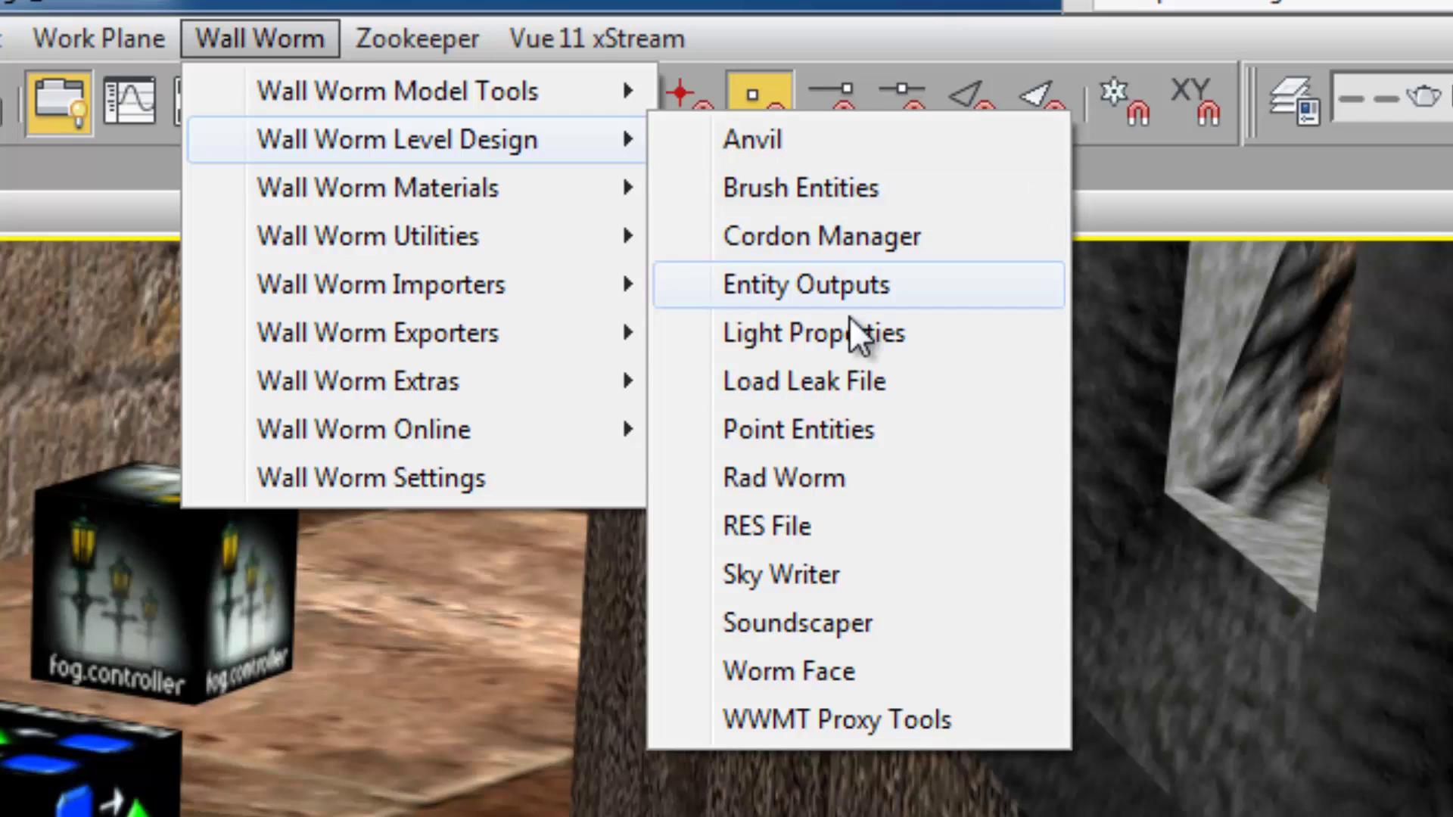
click(820, 425)
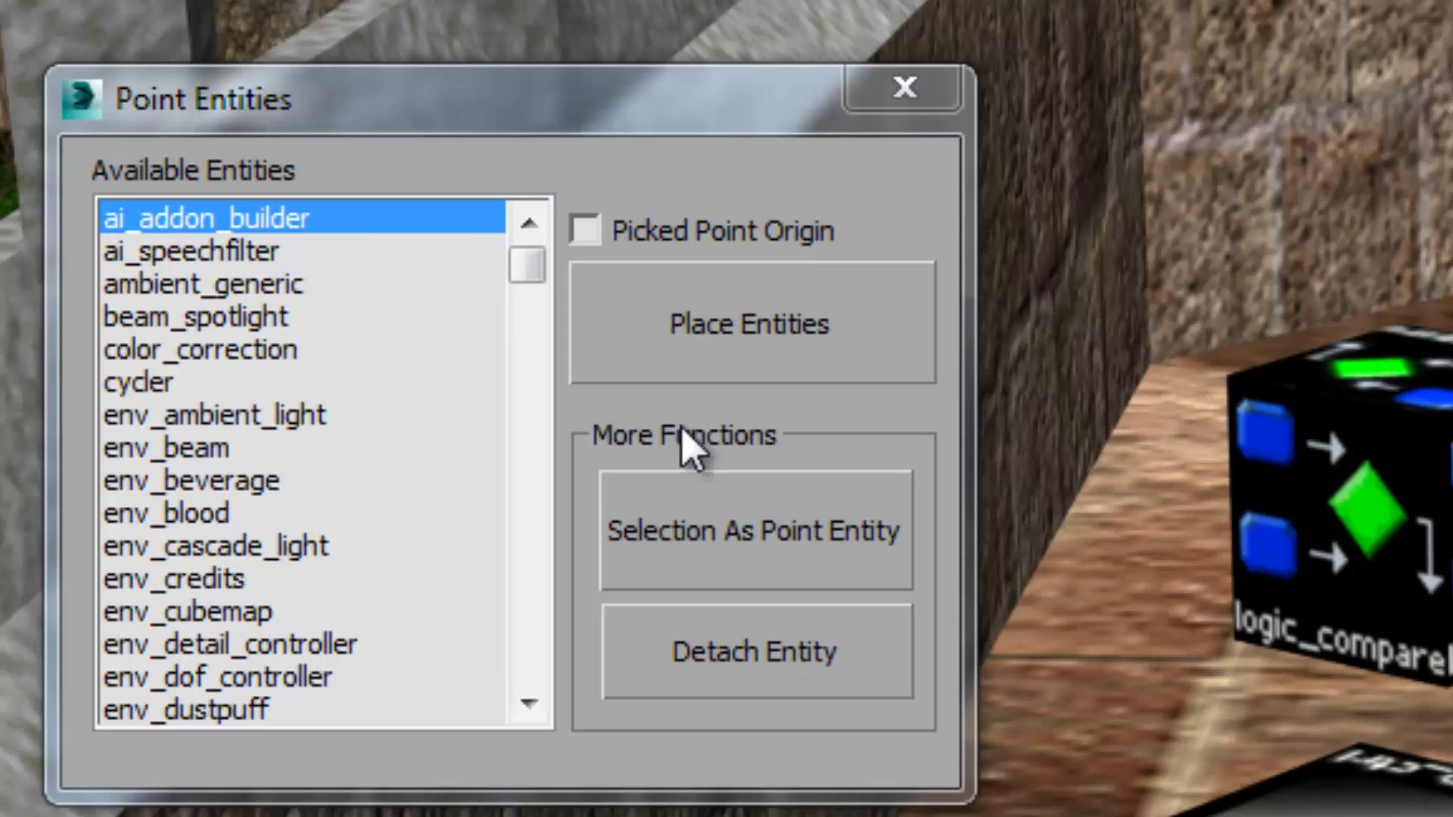
drag(520, 262, 497, 426)
click(171, 579)
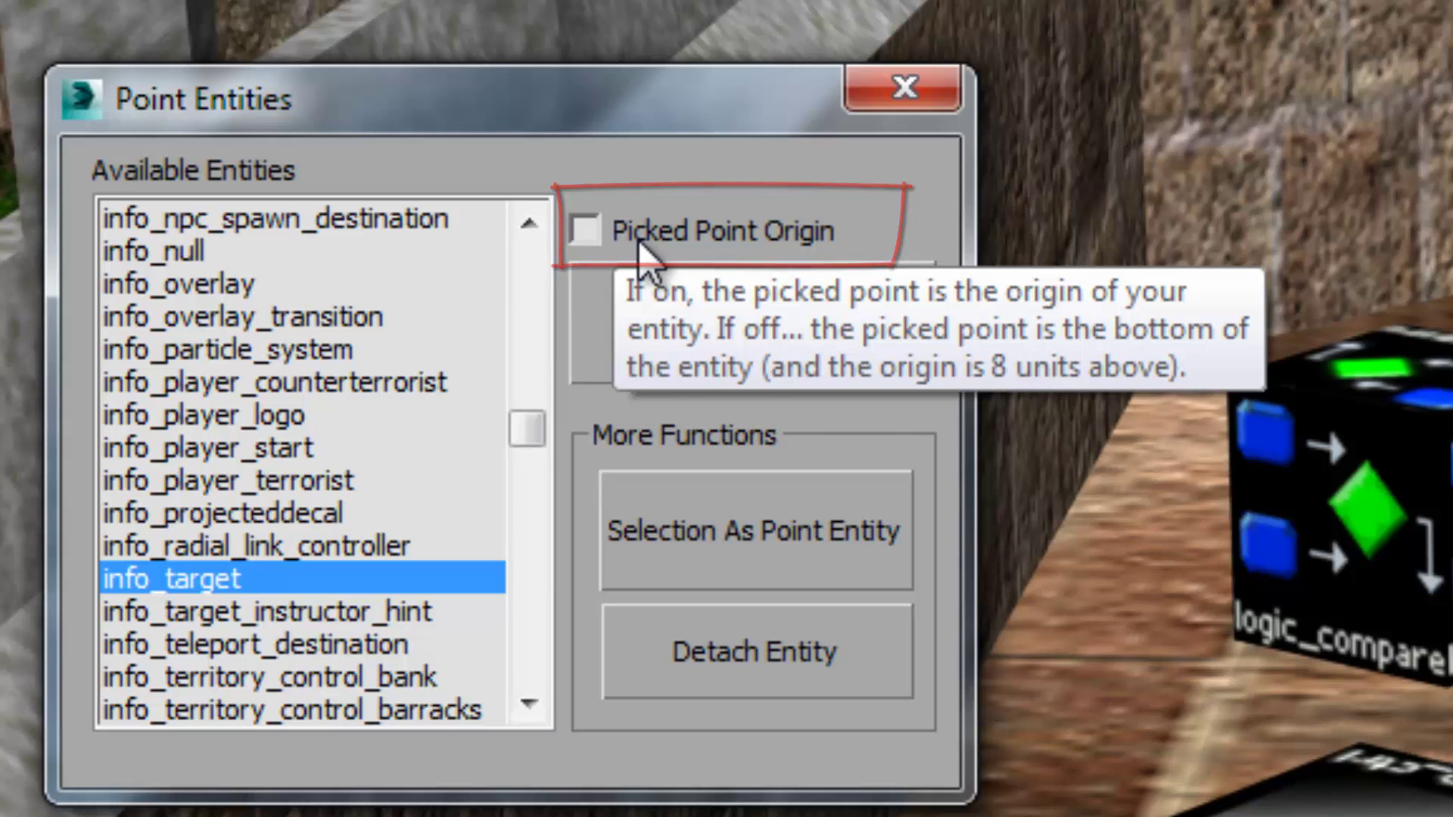
Place an info_target at the tonemap_ctrl cube's upper corner with Picked Point Origin enabled, and delete it again.
click(597, 233)
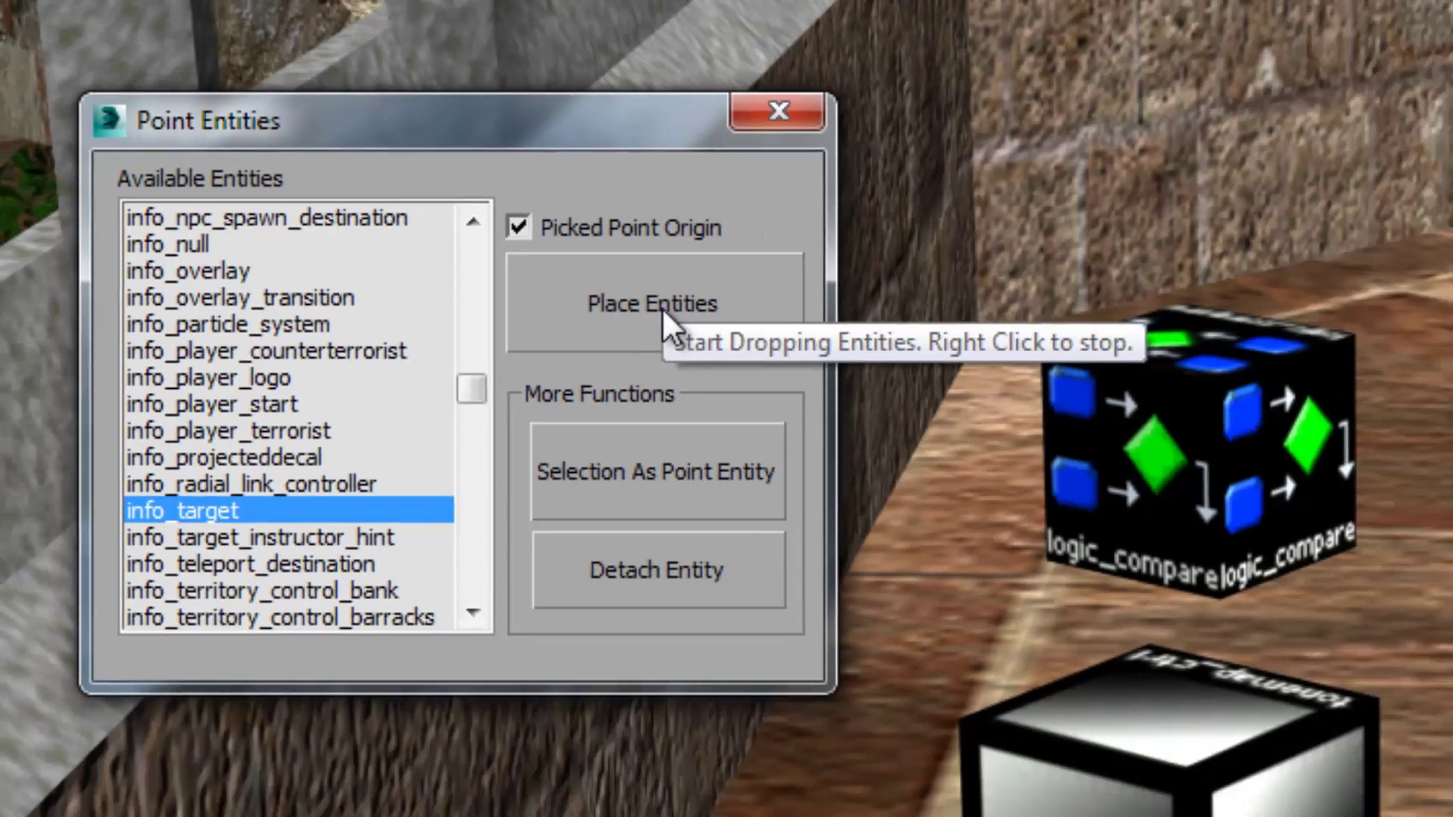
click(661, 307)
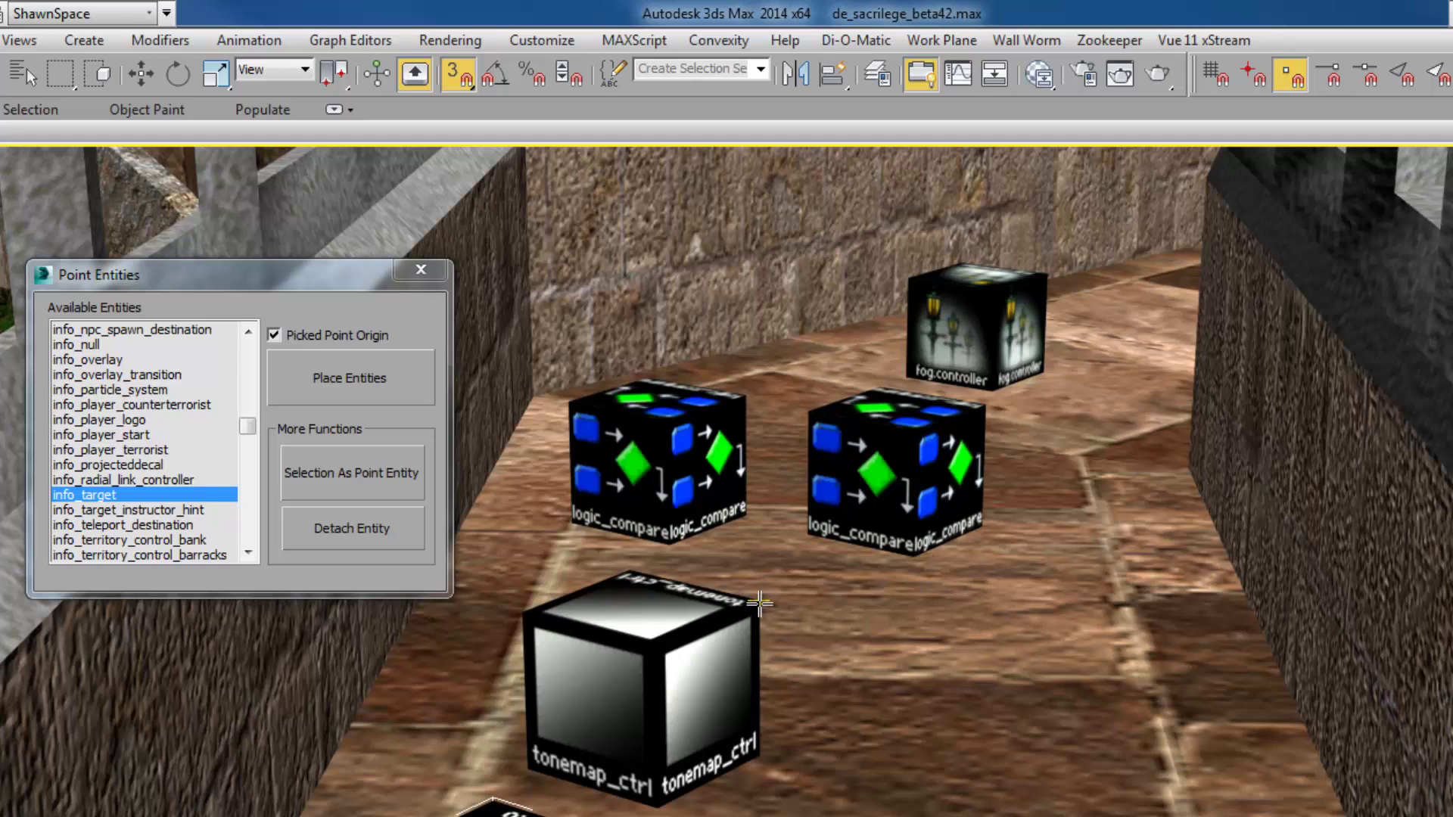
click(758, 602)
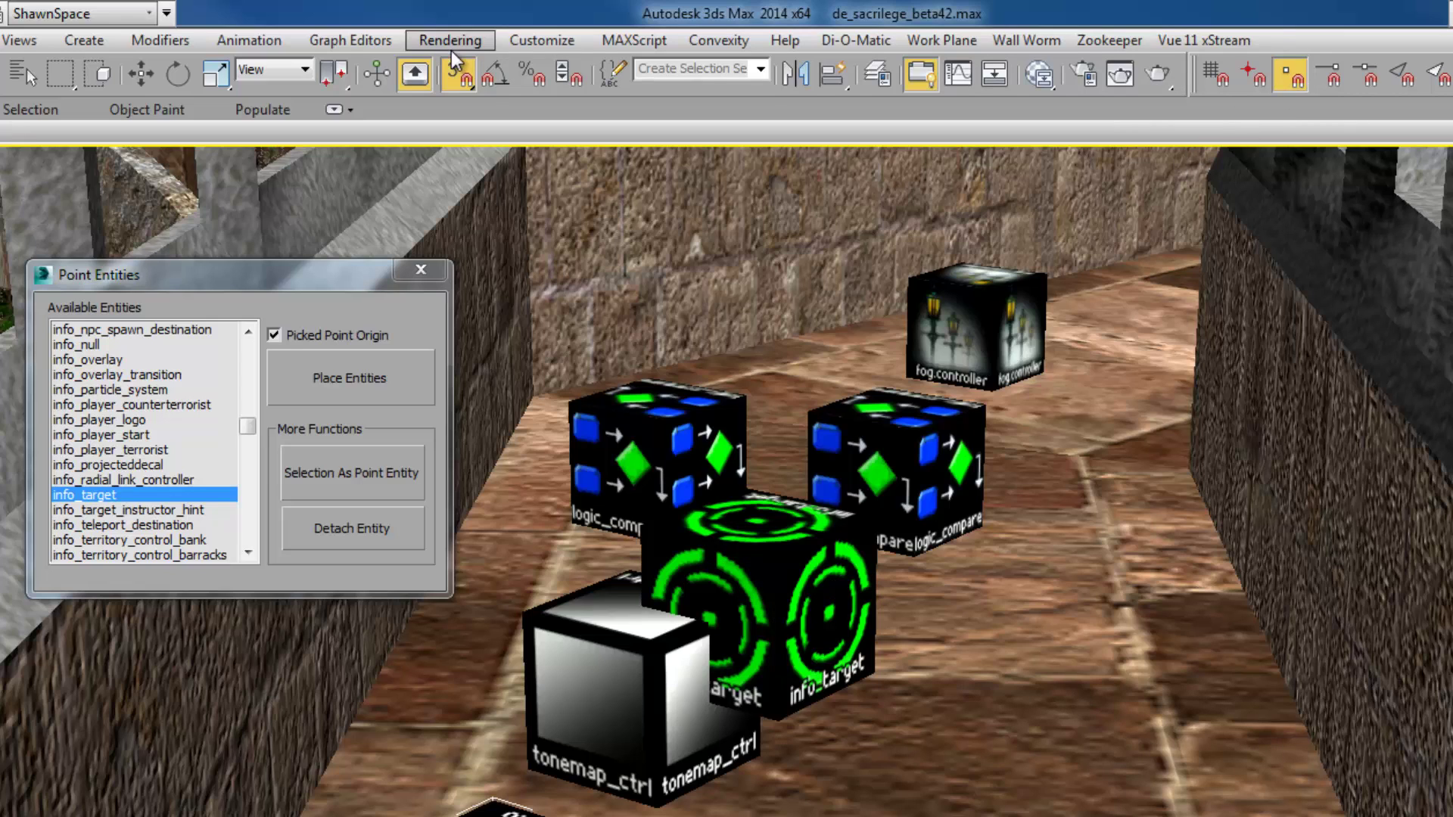
click(26, 69)
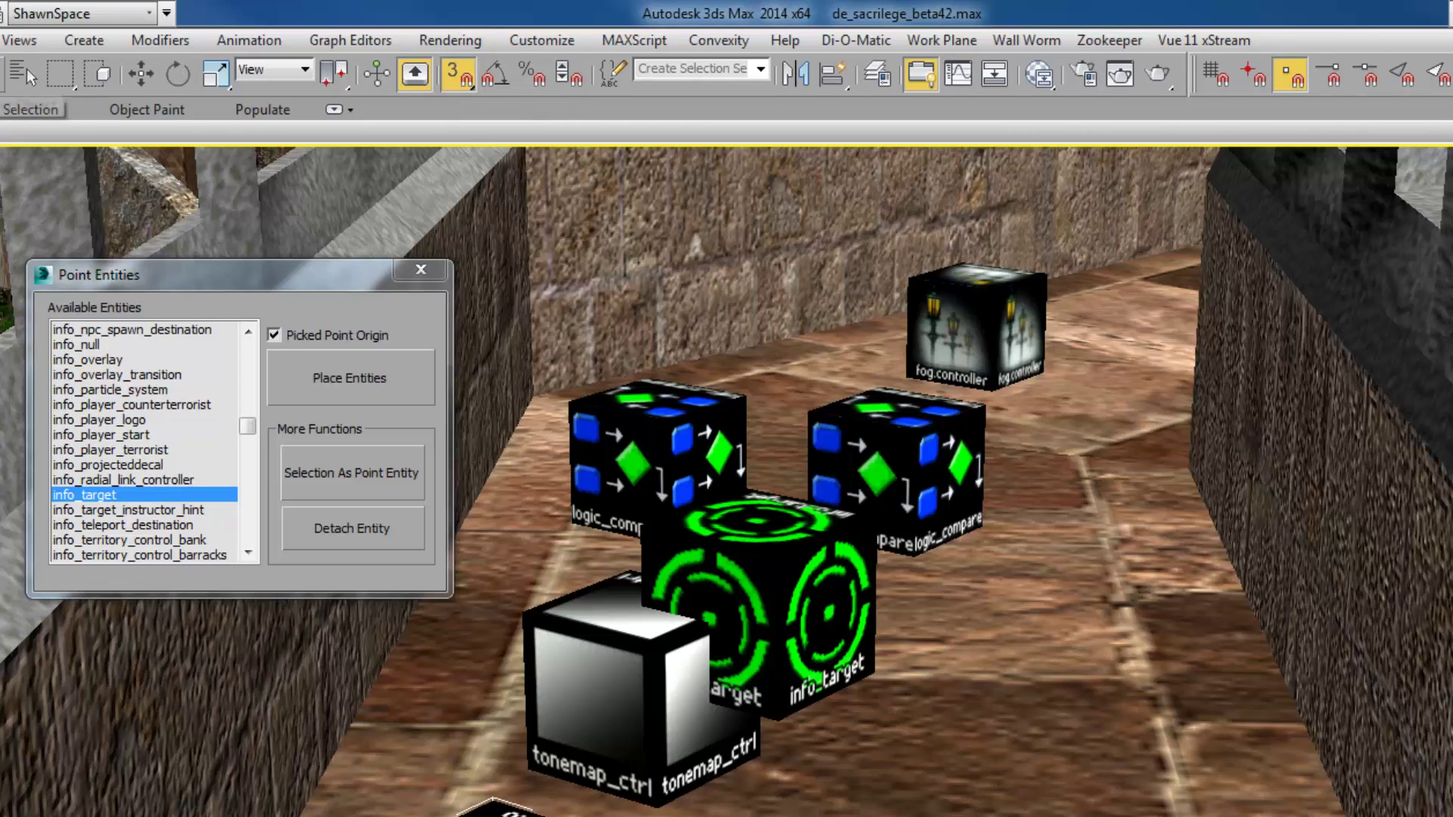
key(Delete)
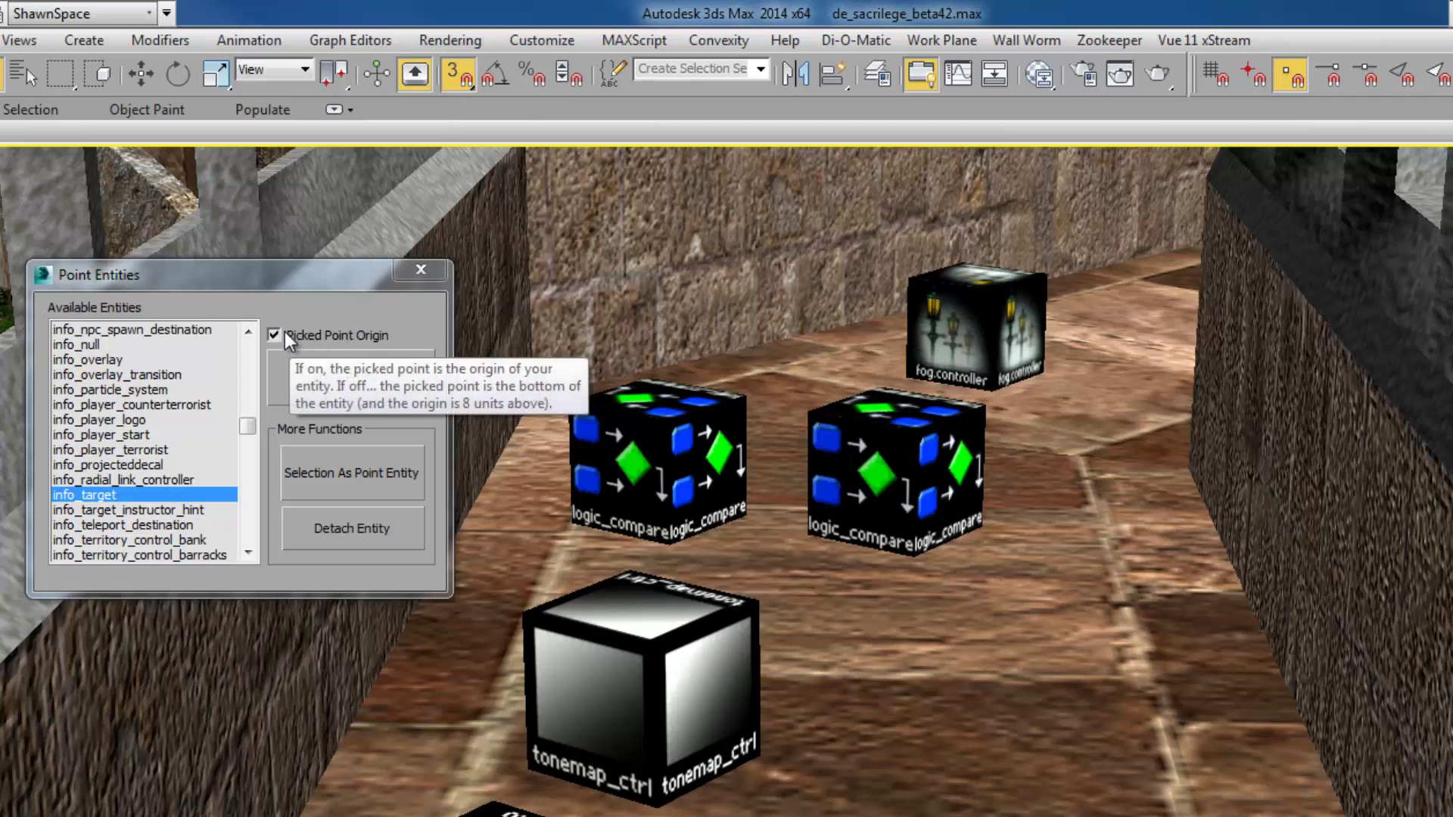
Place an info_target on the floor beside the logic_compare cubes, using face snapping and with Picked Point Origin disabled.
click(287, 335)
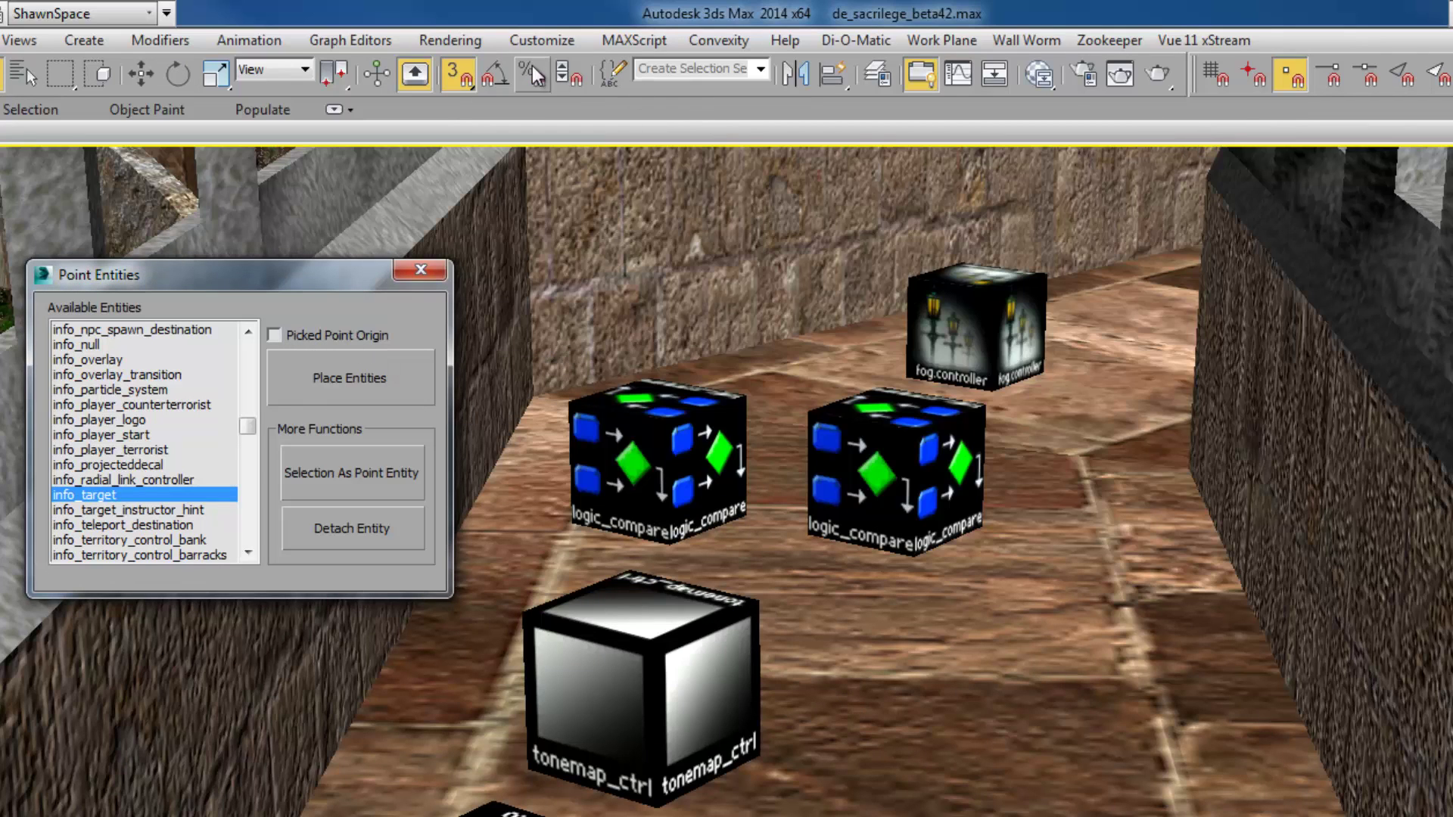
click(1434, 76)
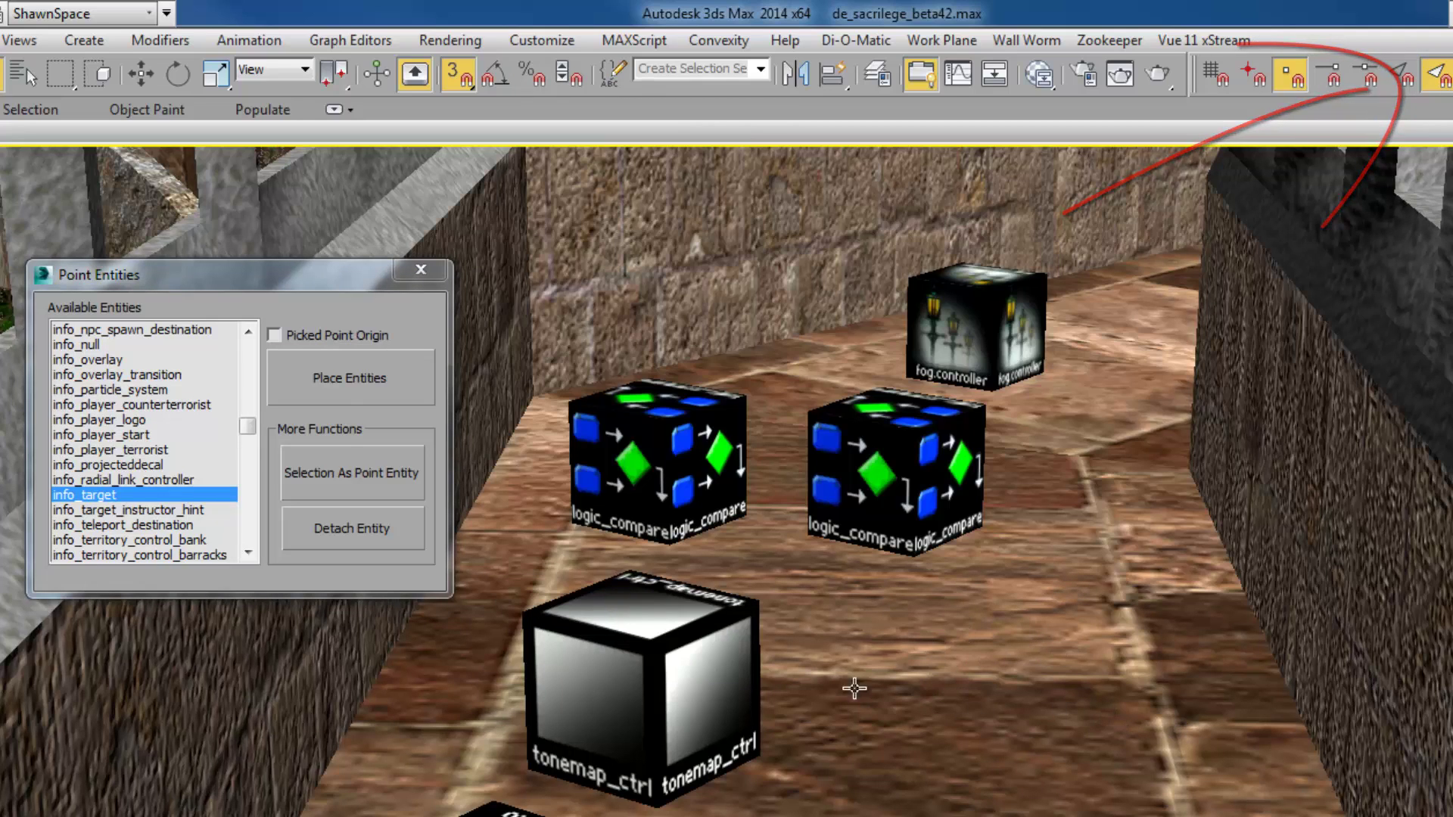
scroll(112, 437, down, 2)
click(355, 378)
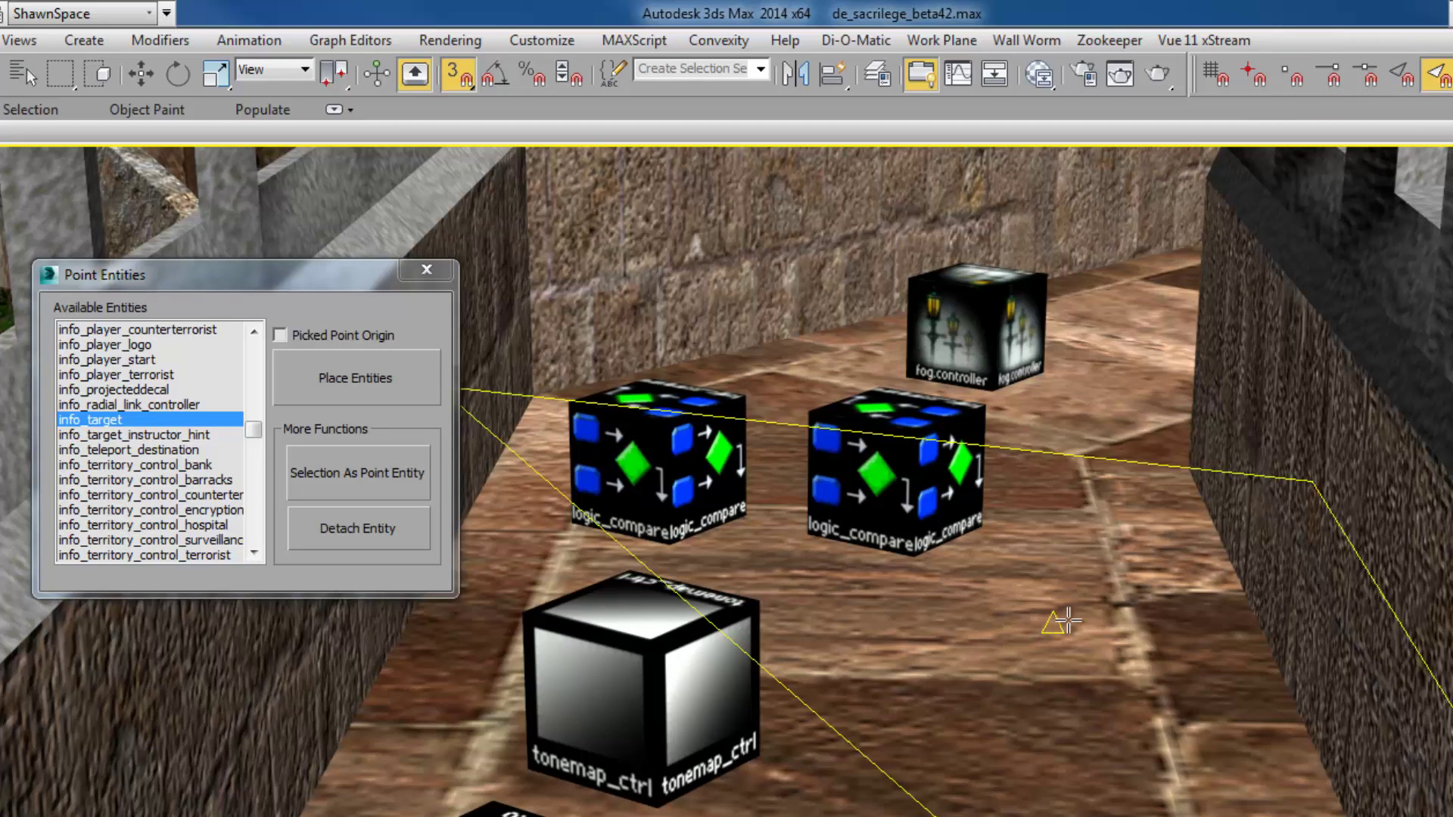
click(1067, 622)
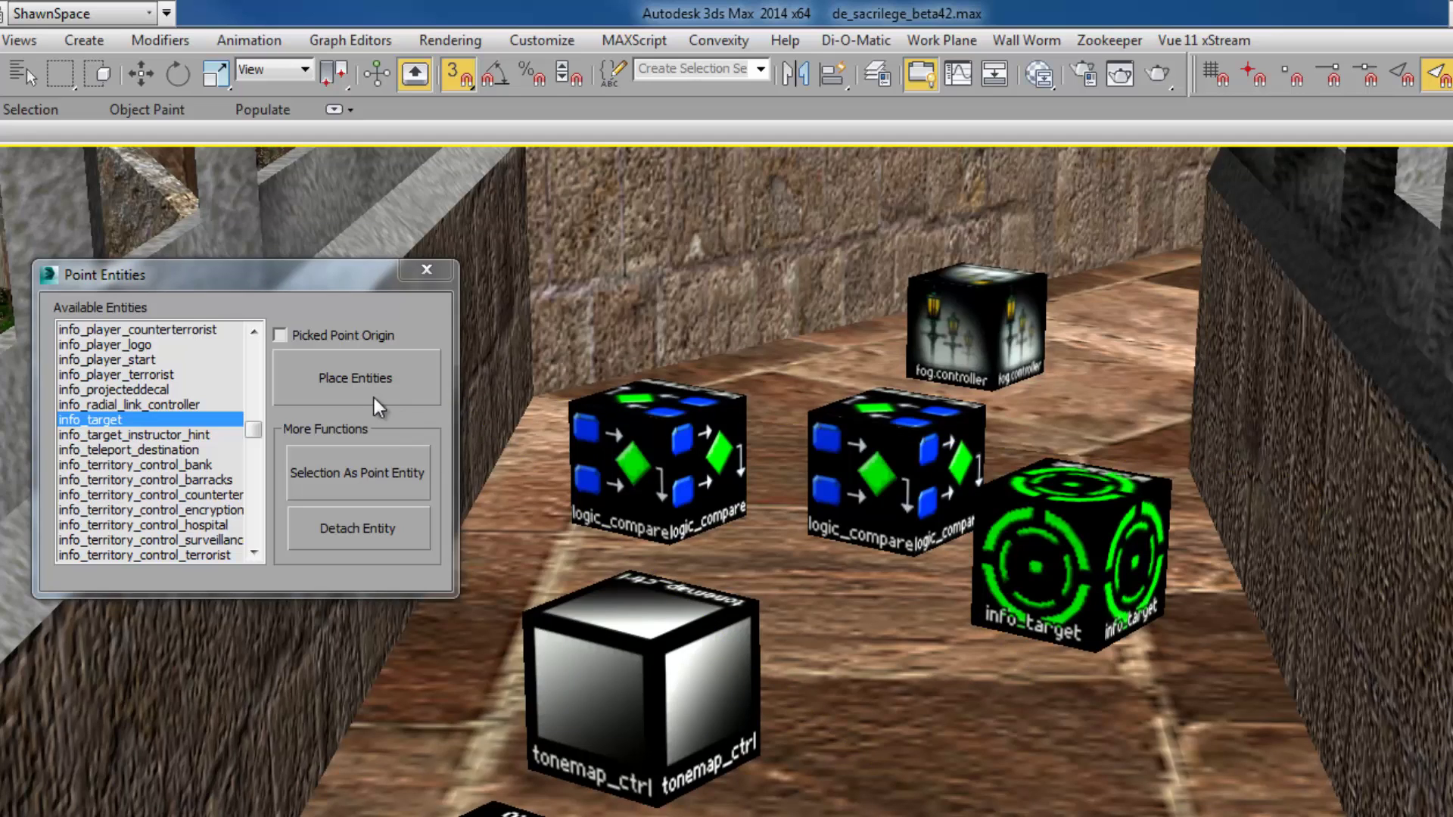
Place two more info_target entities on the floor with Picked Point Origin enabled, and another with it disabled.
mouse_move(299, 344)
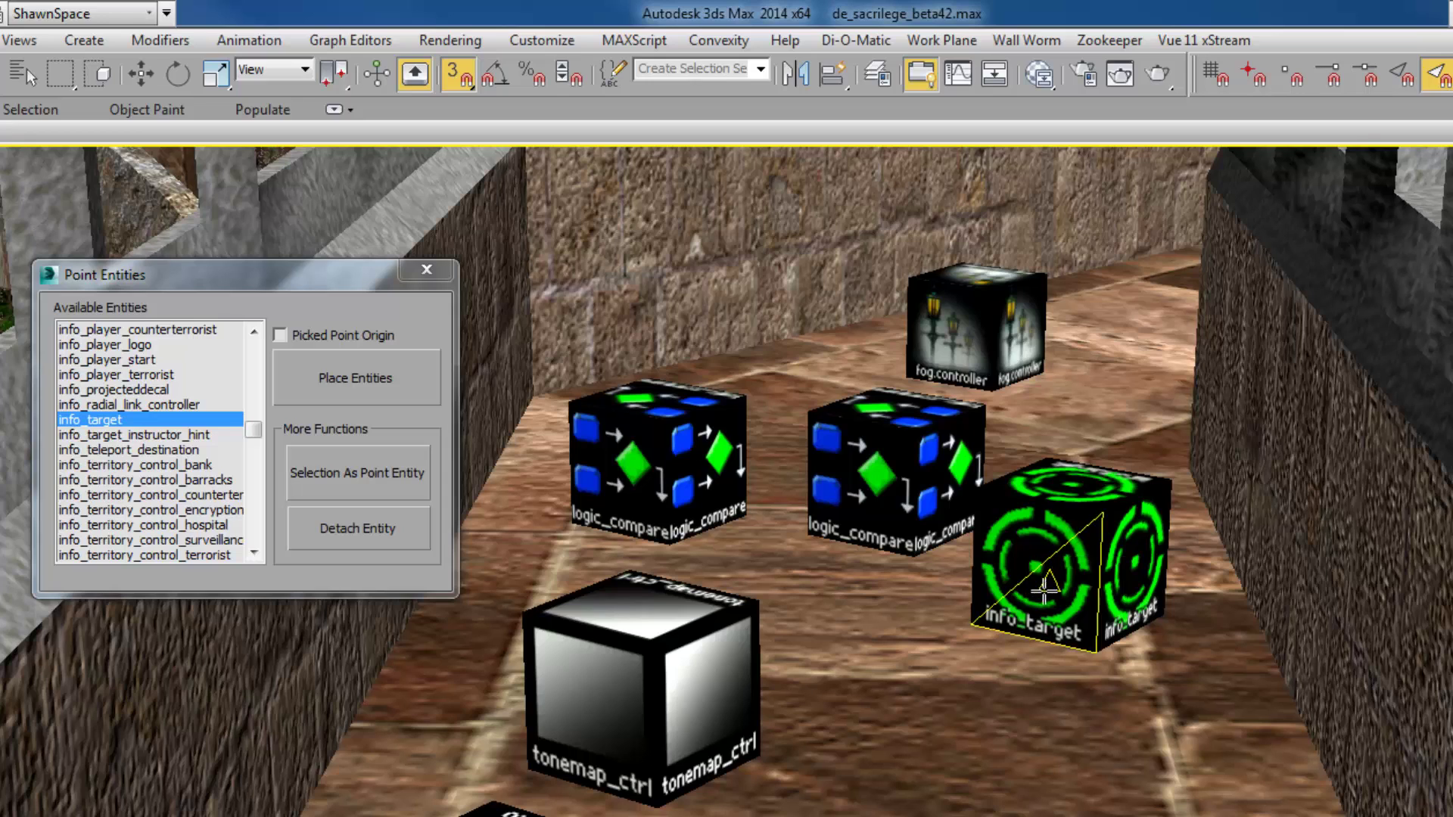
click(279, 334)
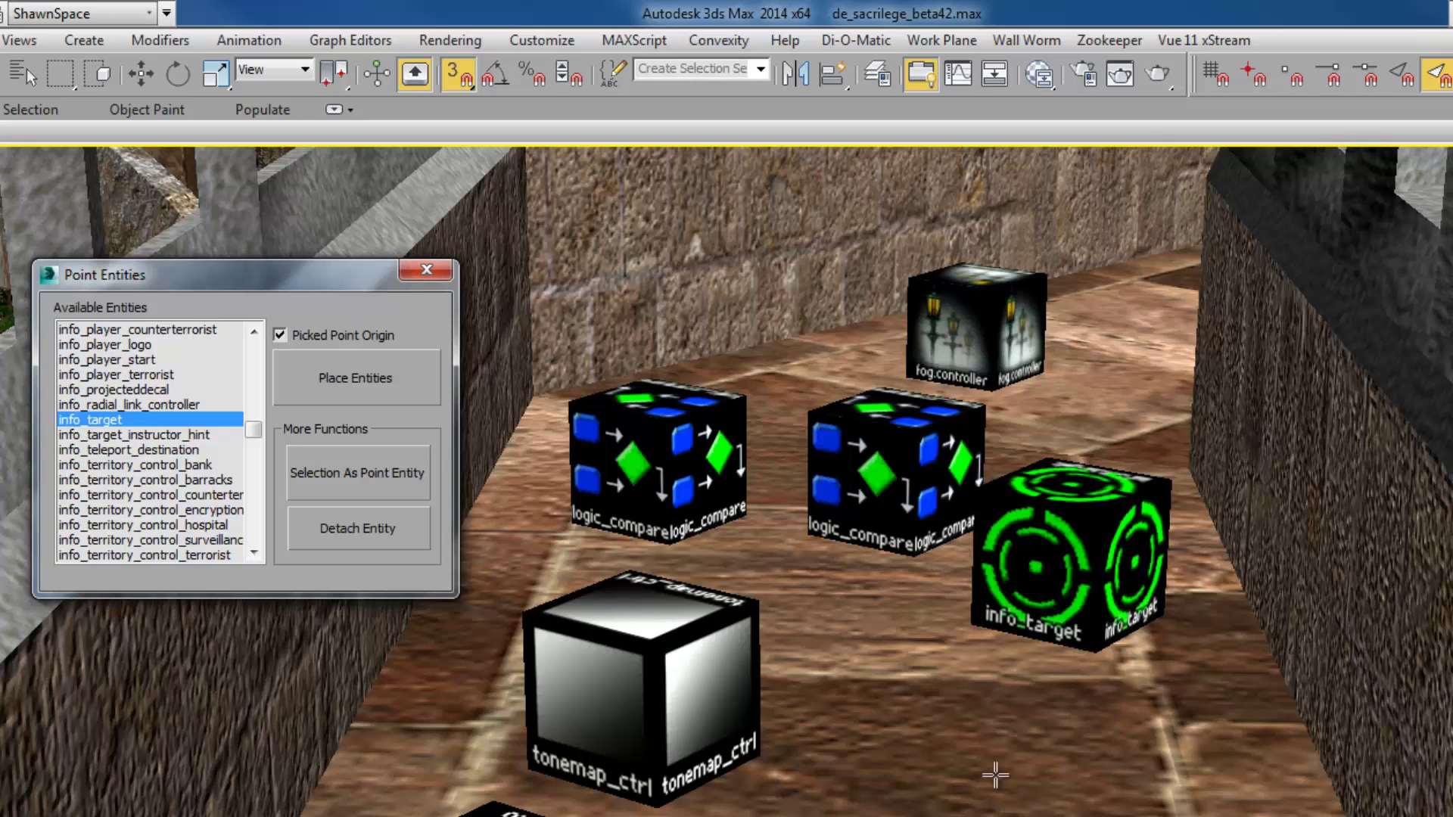
click(1022, 745)
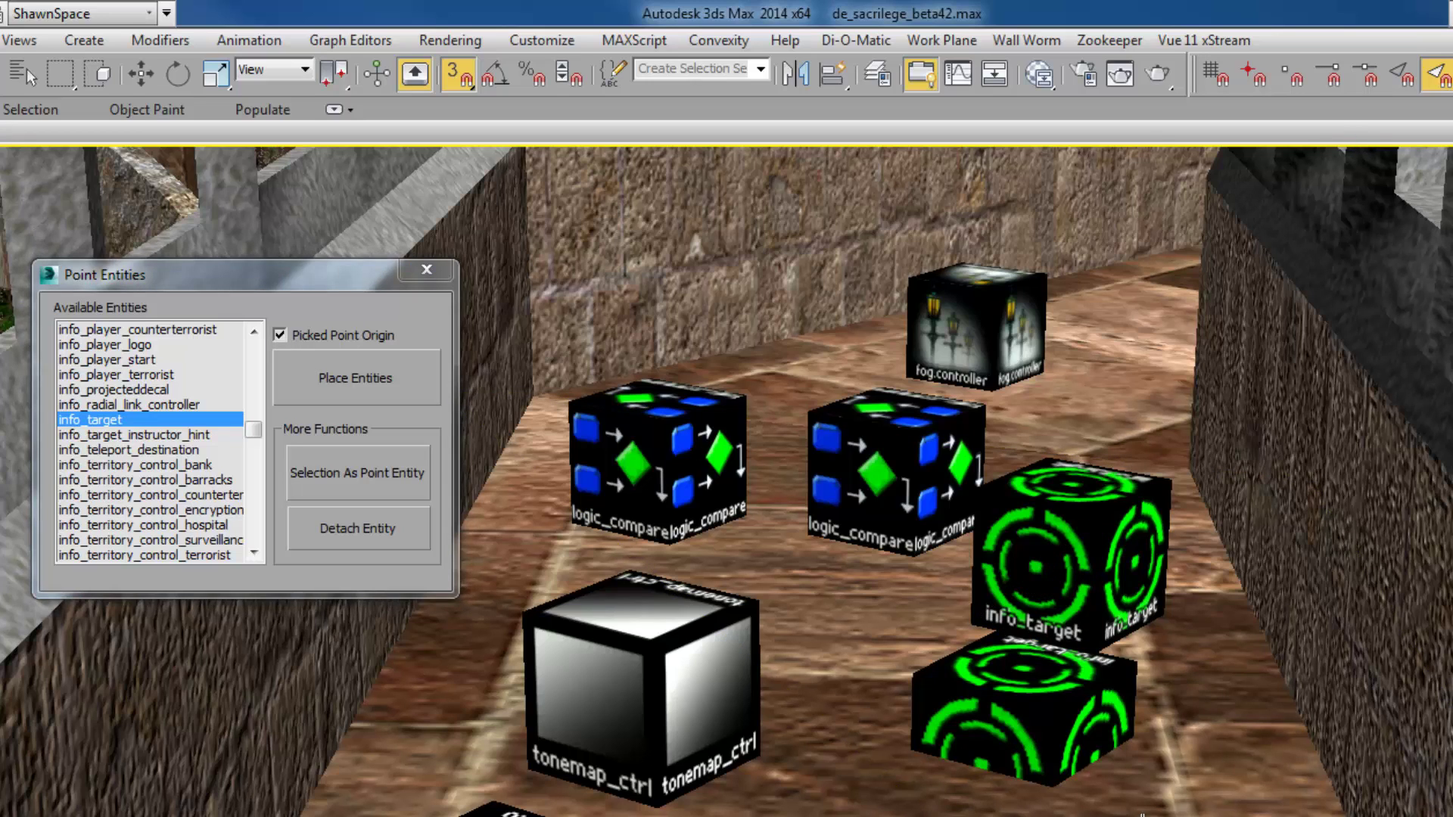
click(1202, 808)
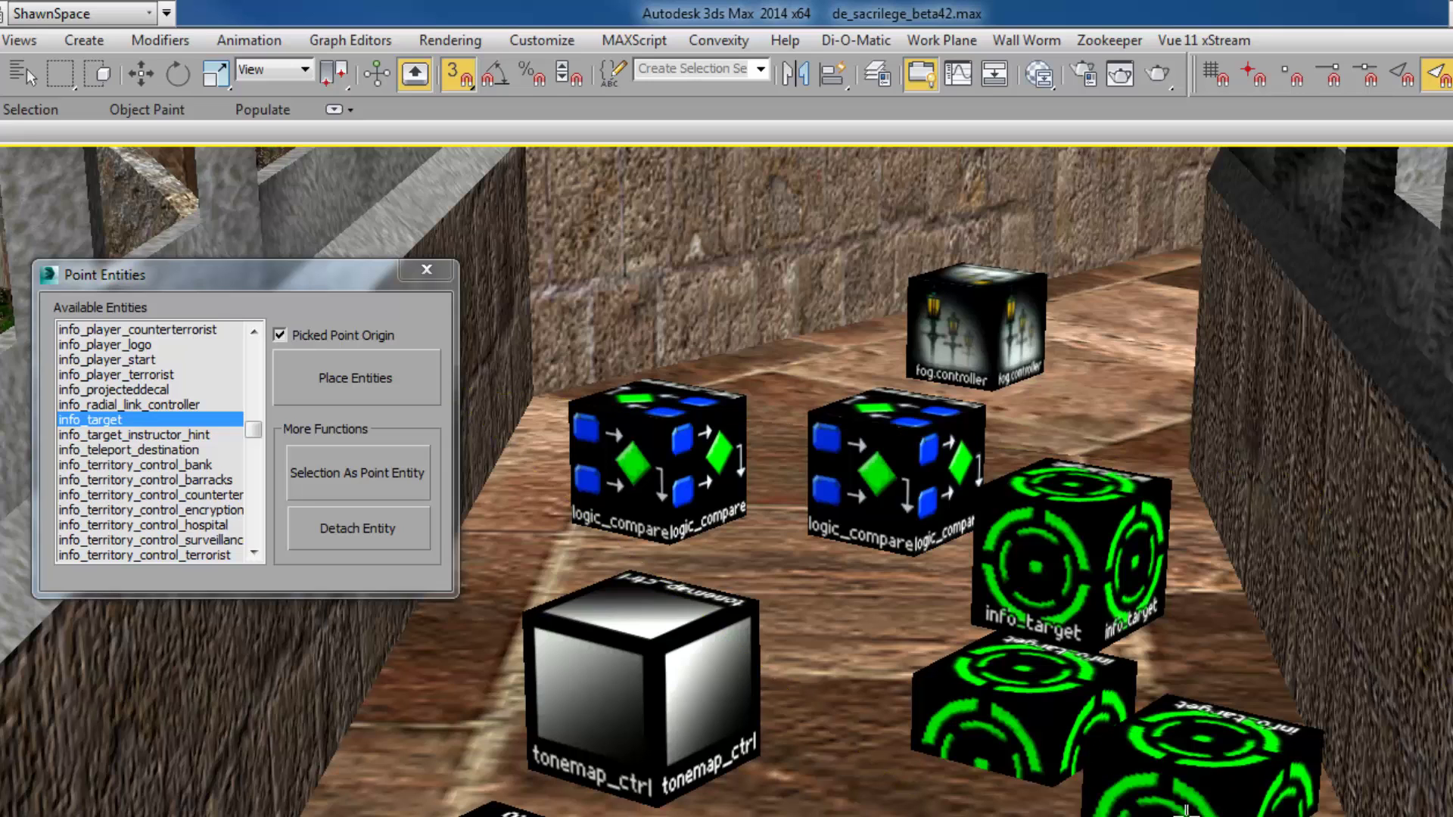
click(279, 335)
click(822, 597)
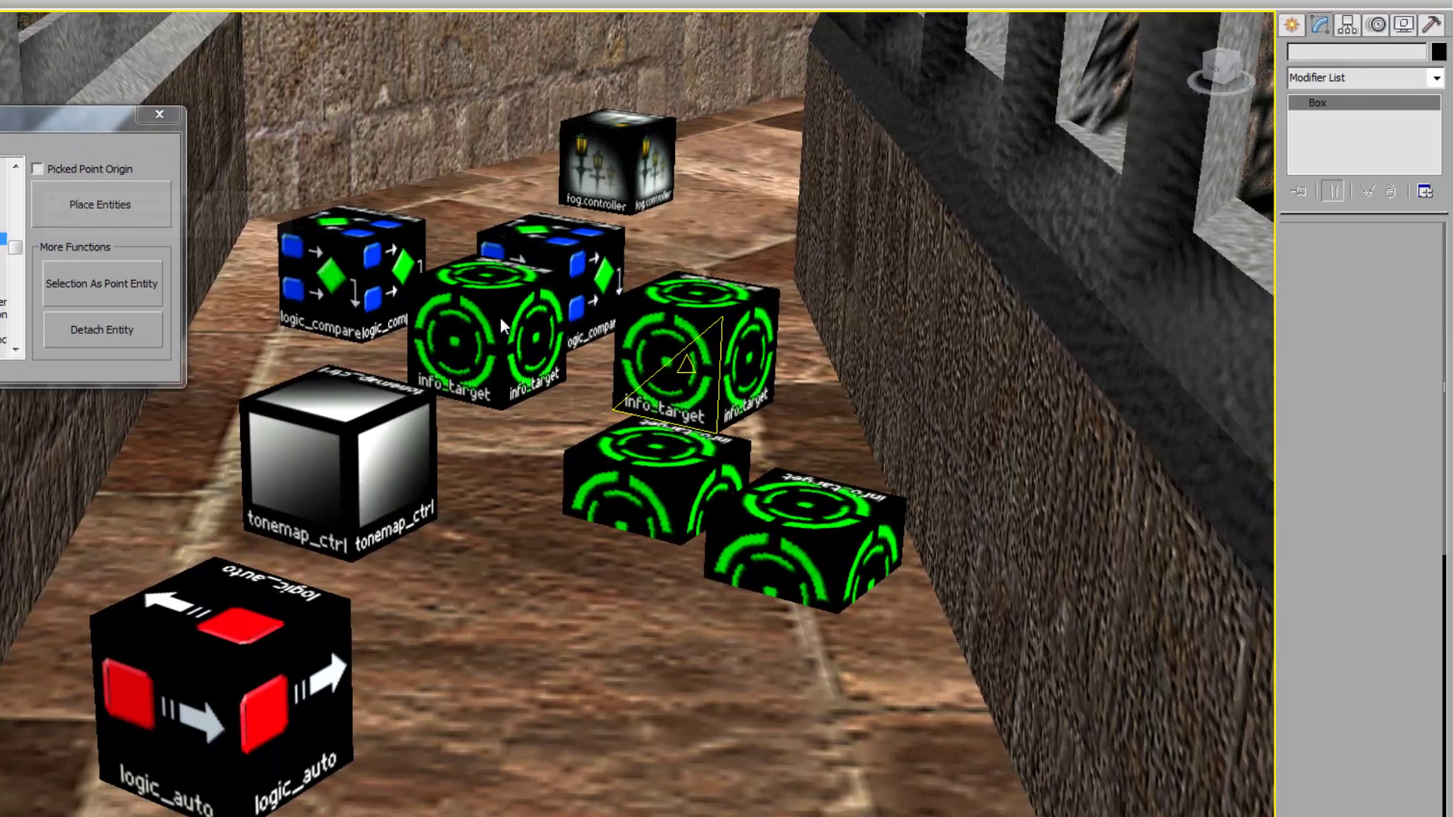
Close the Point Entities tool and set the Name property of info_target001 to mytarget1.
click(500, 318)
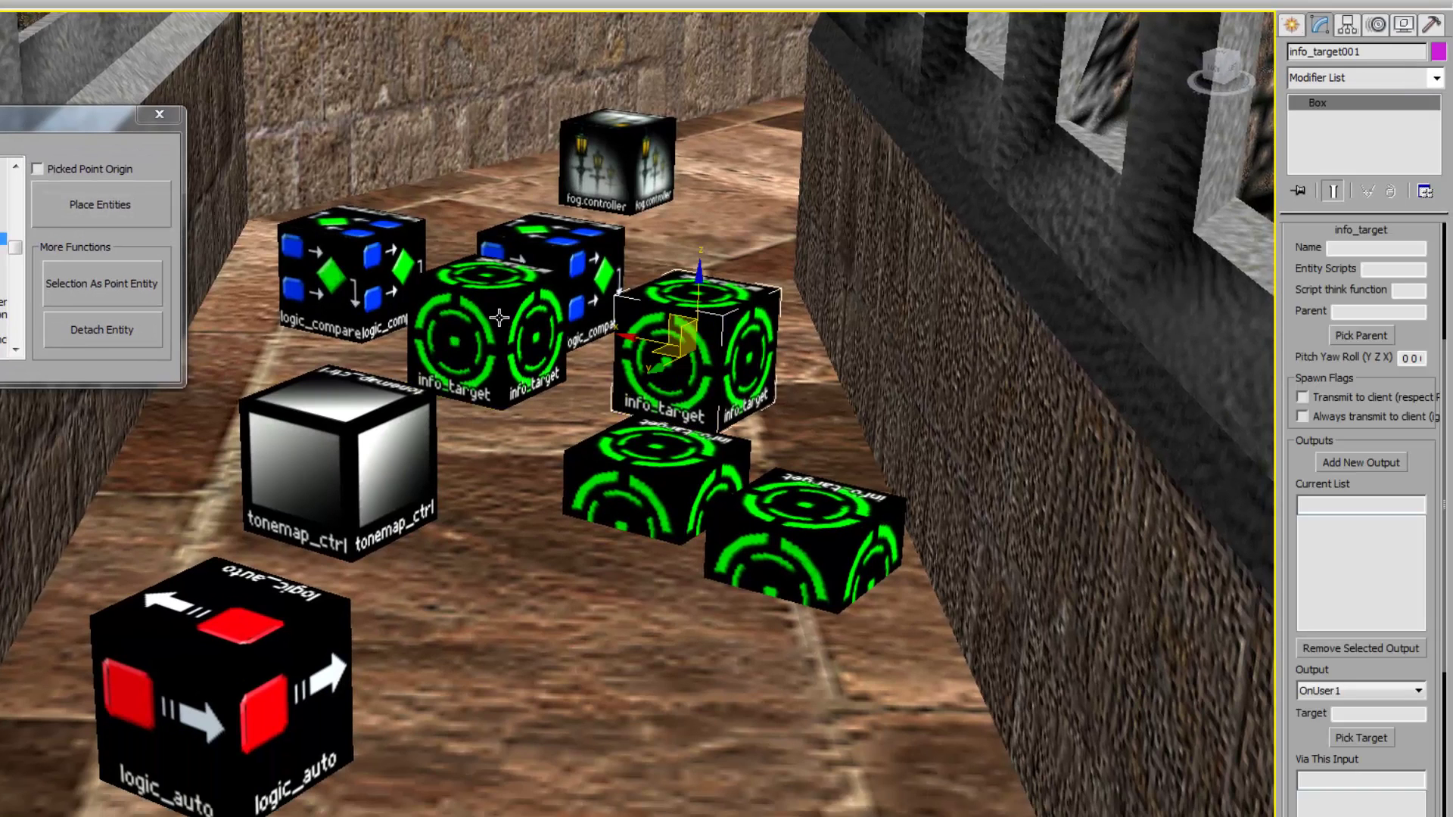
click(159, 113)
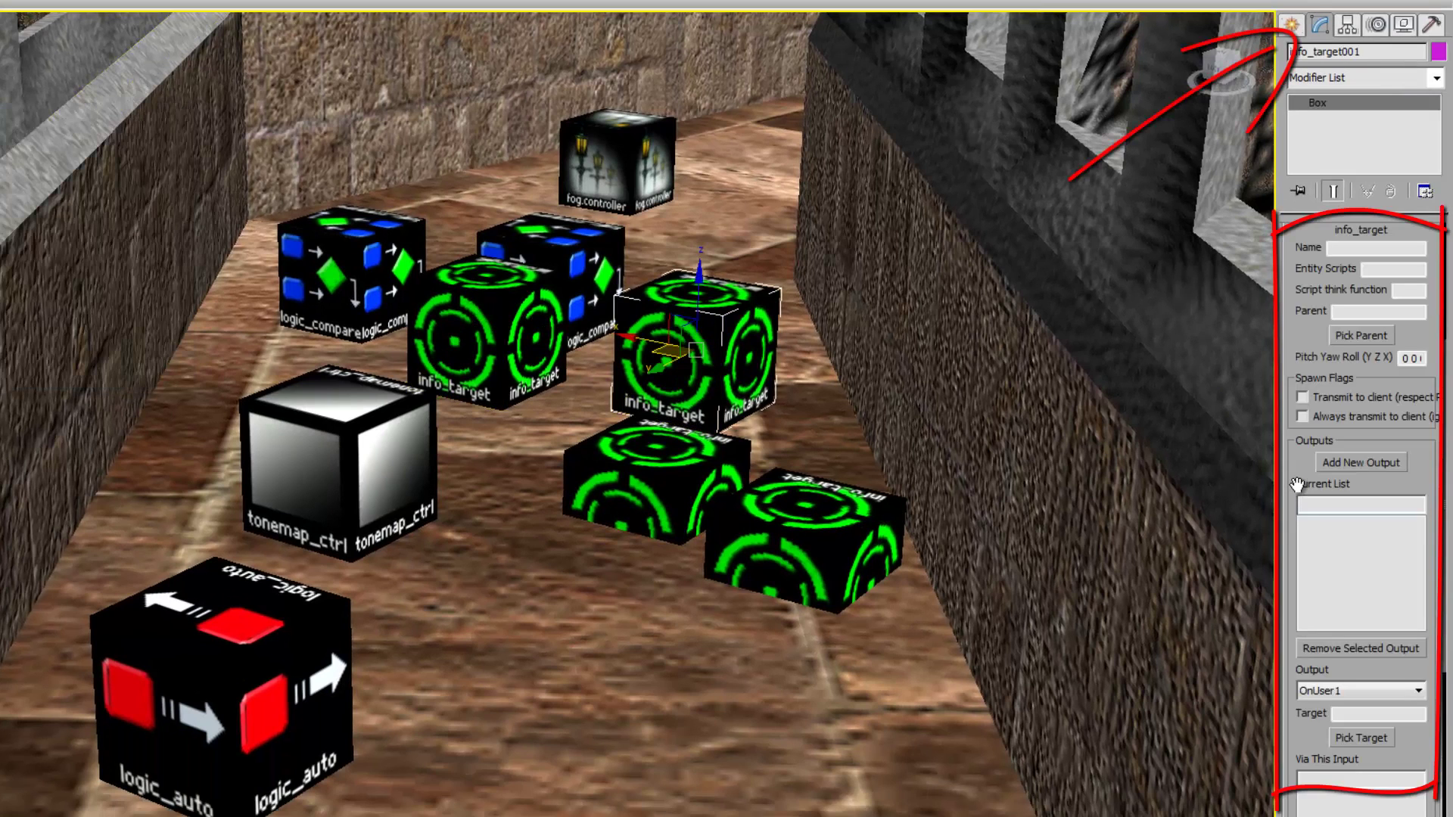
scroll(1297, 485, up, 5)
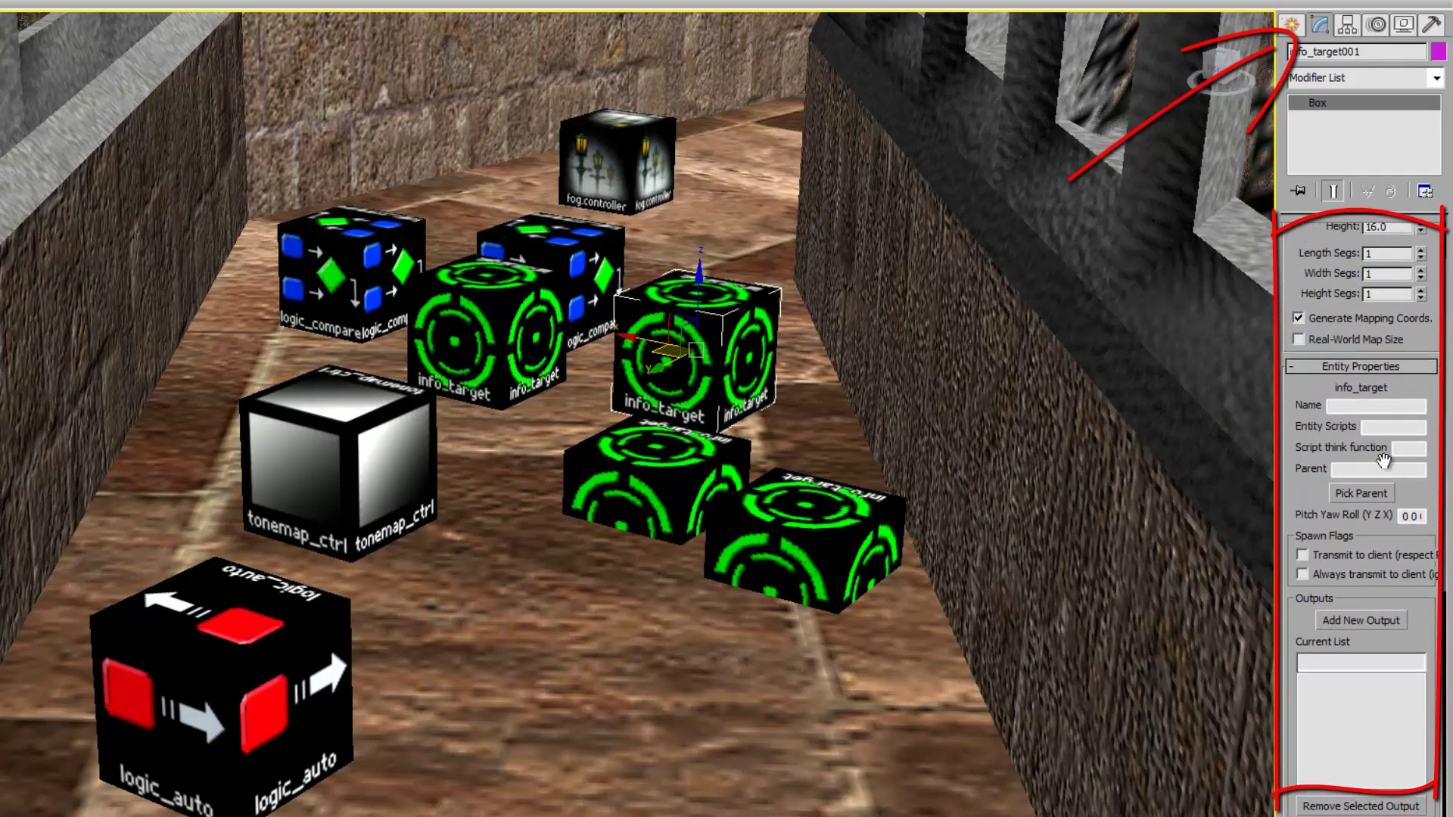
drag(1301, 432, 1301, 325)
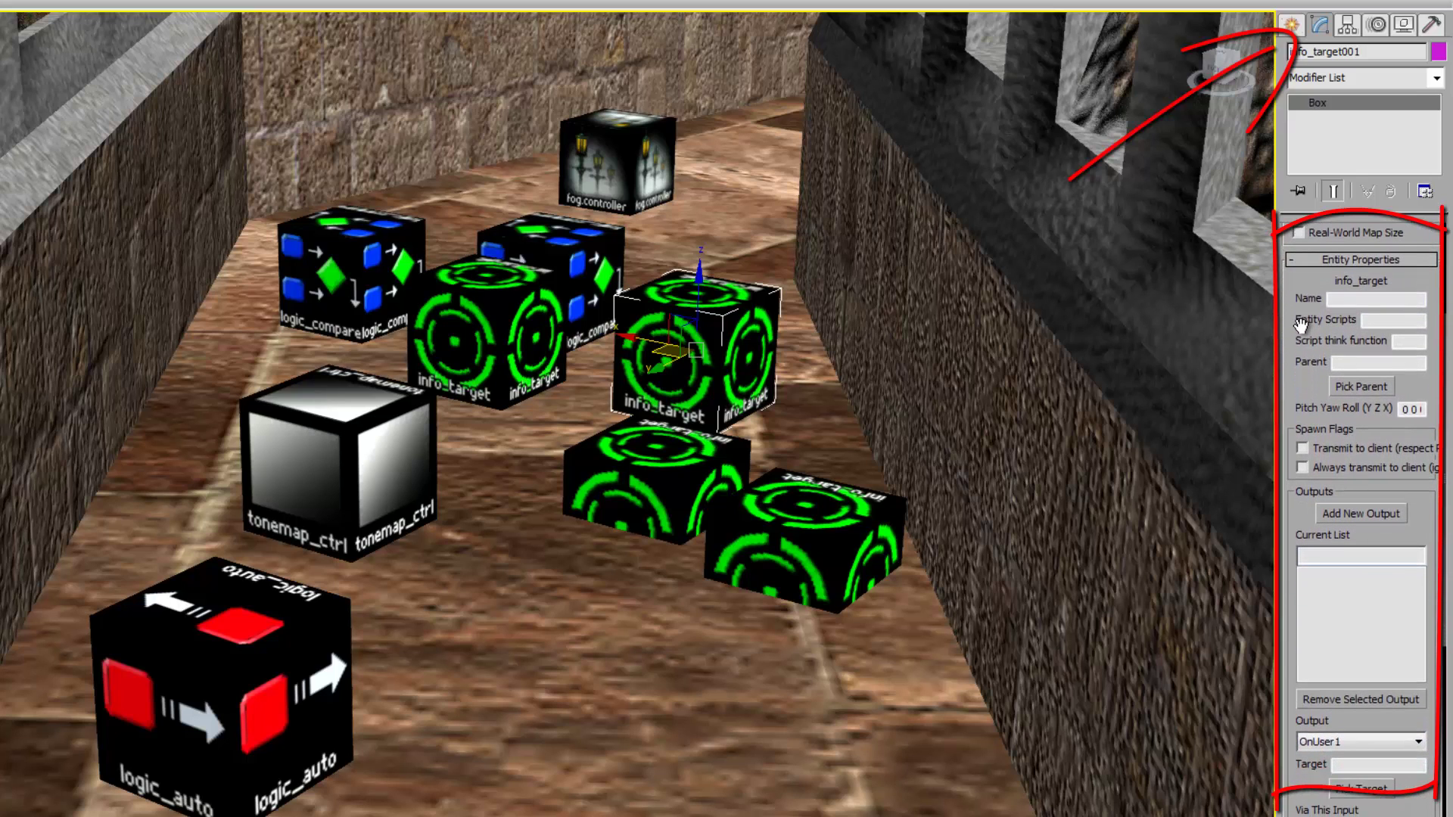
click(1388, 295)
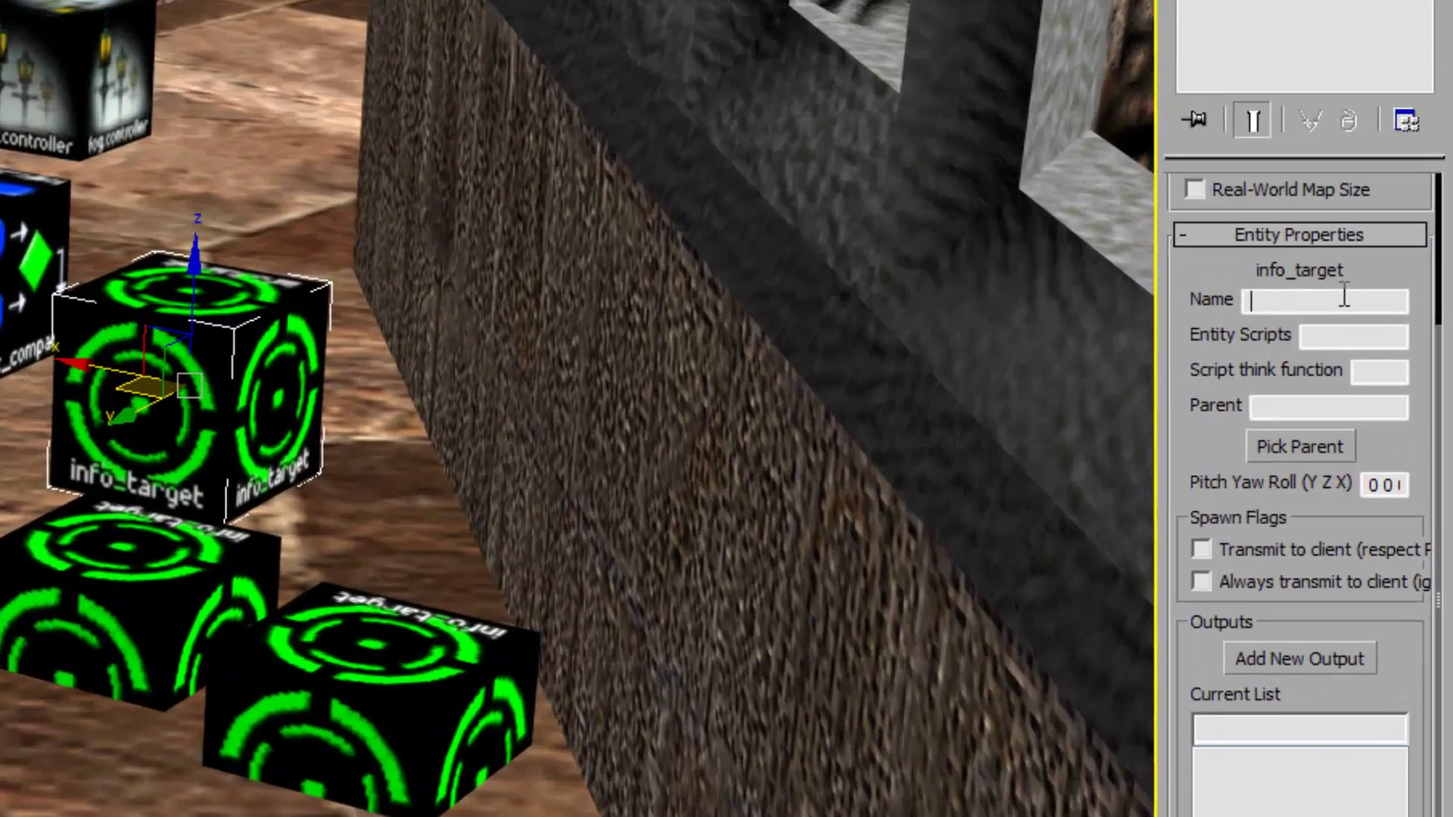
text(mytarget1)
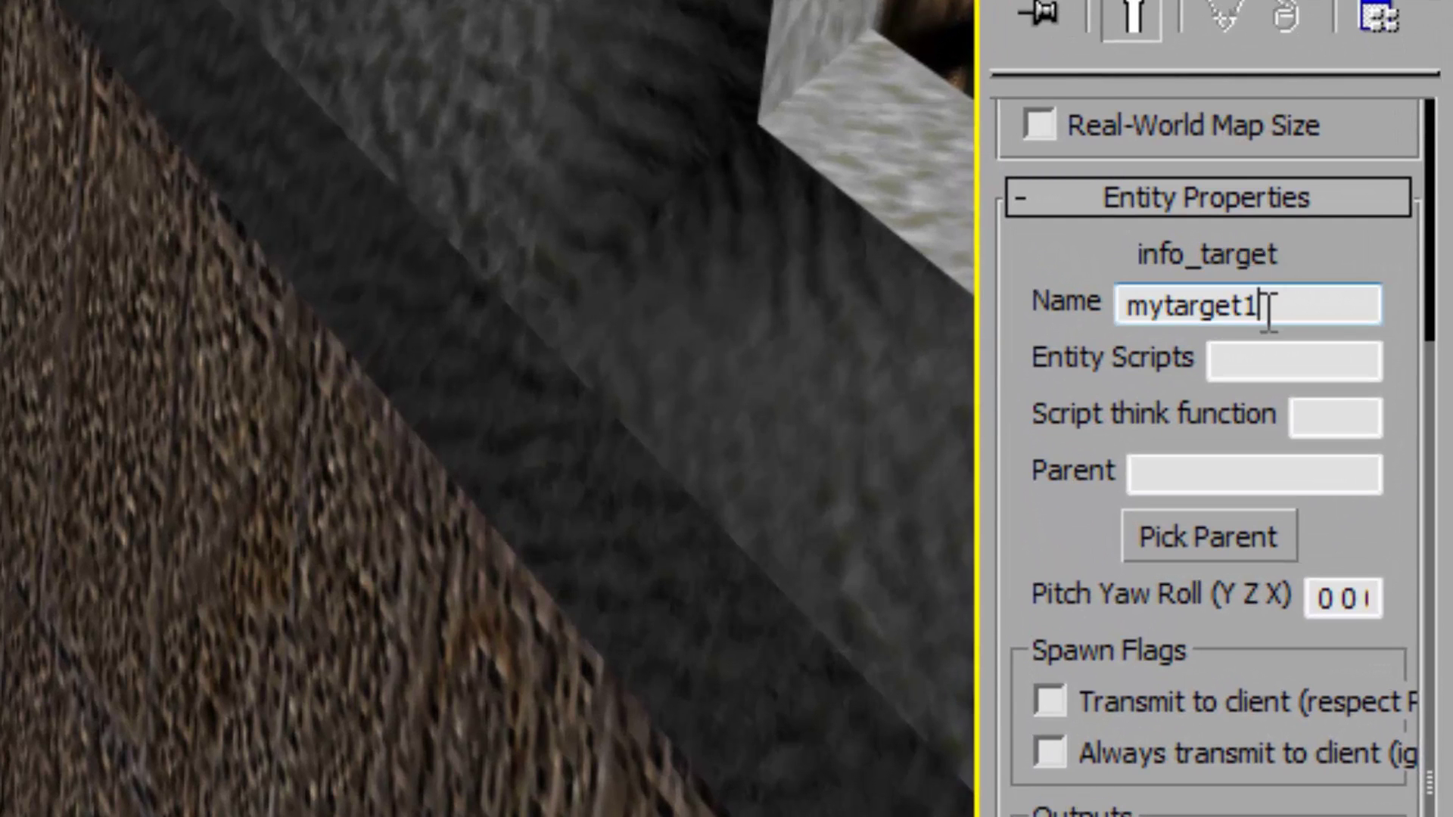
Examine the parent-picking and output settings in the info_target's entity properties.
click(1184, 476)
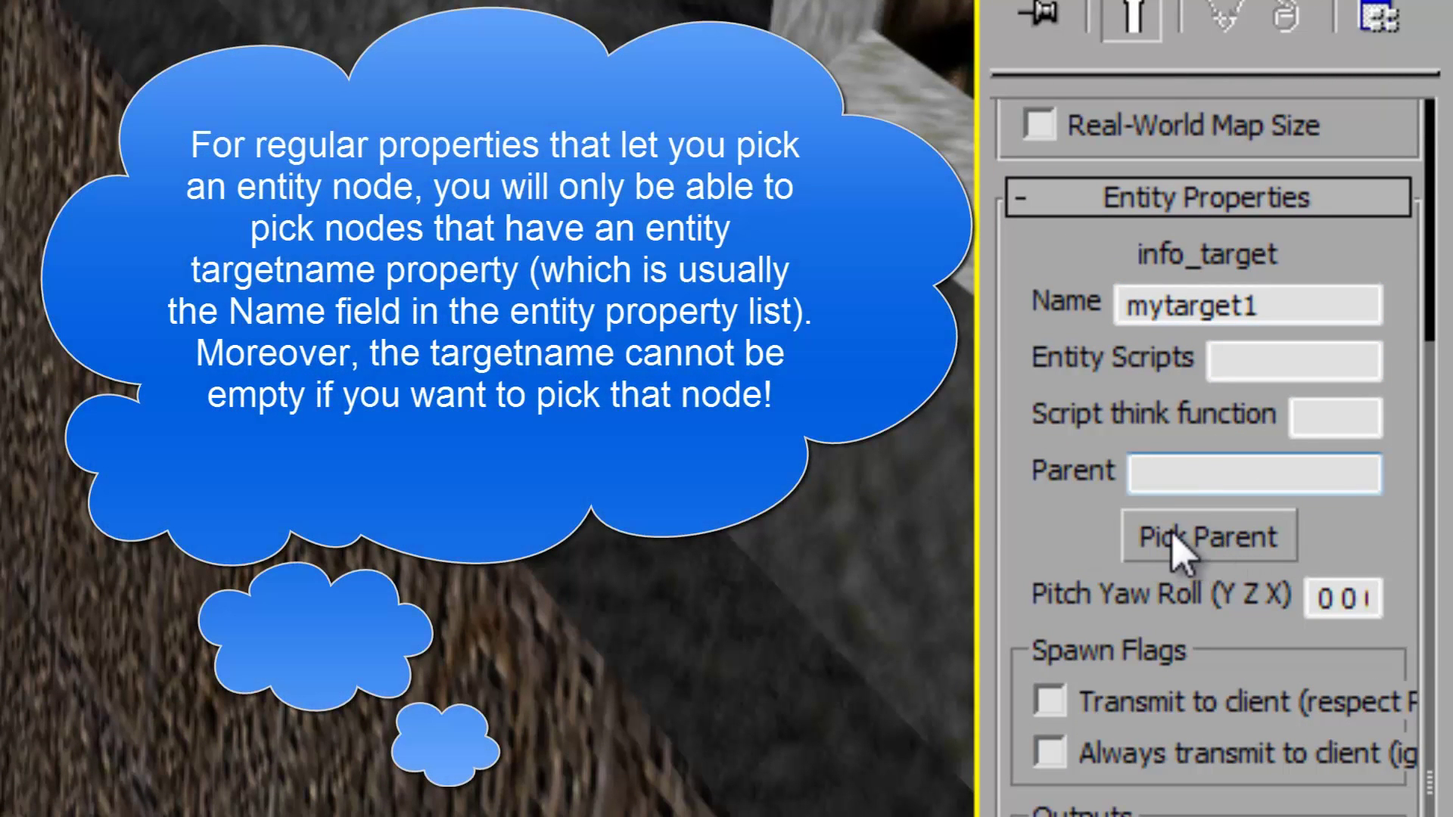
click(1157, 535)
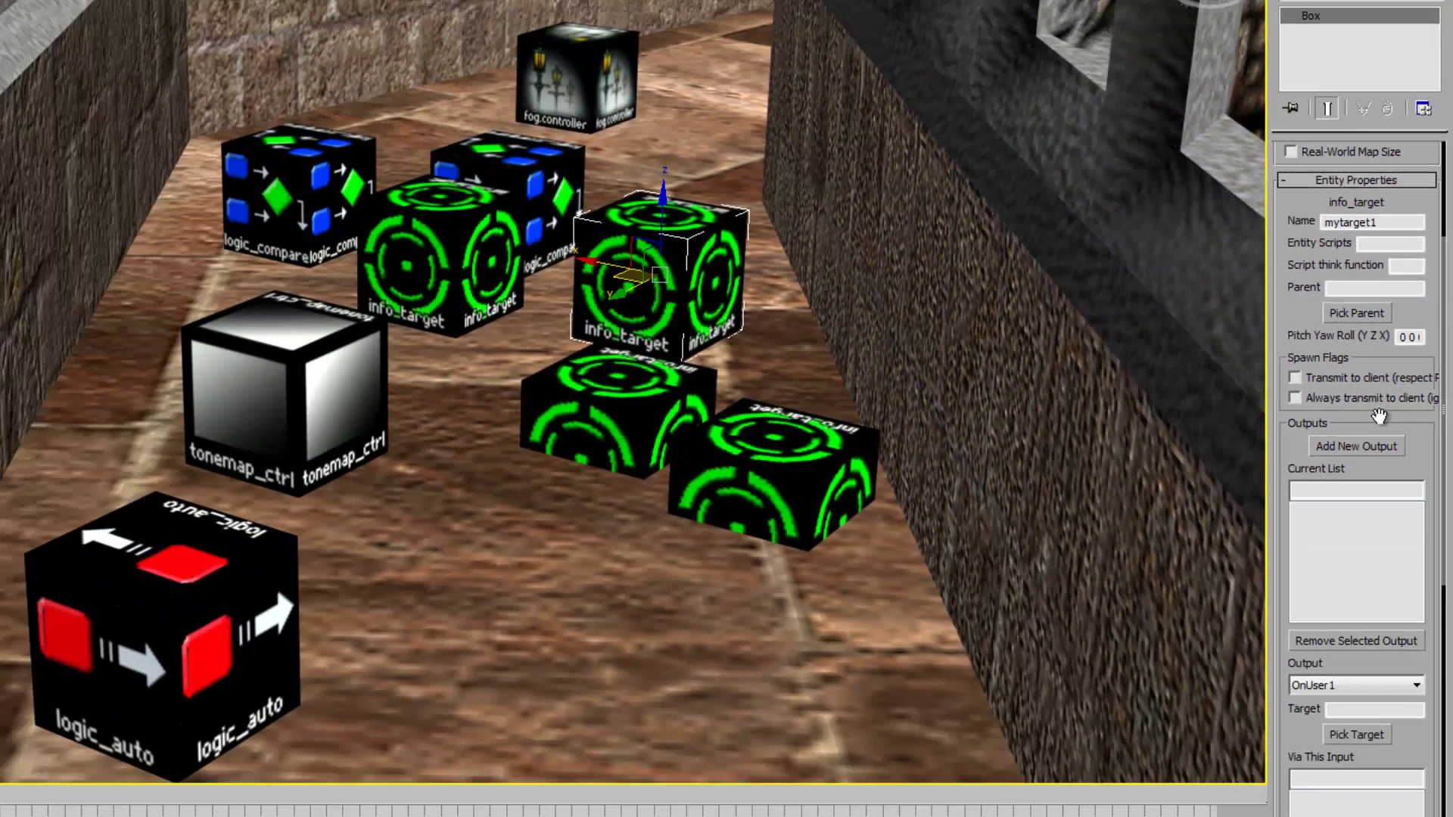
drag(1377, 413, 1377, 185)
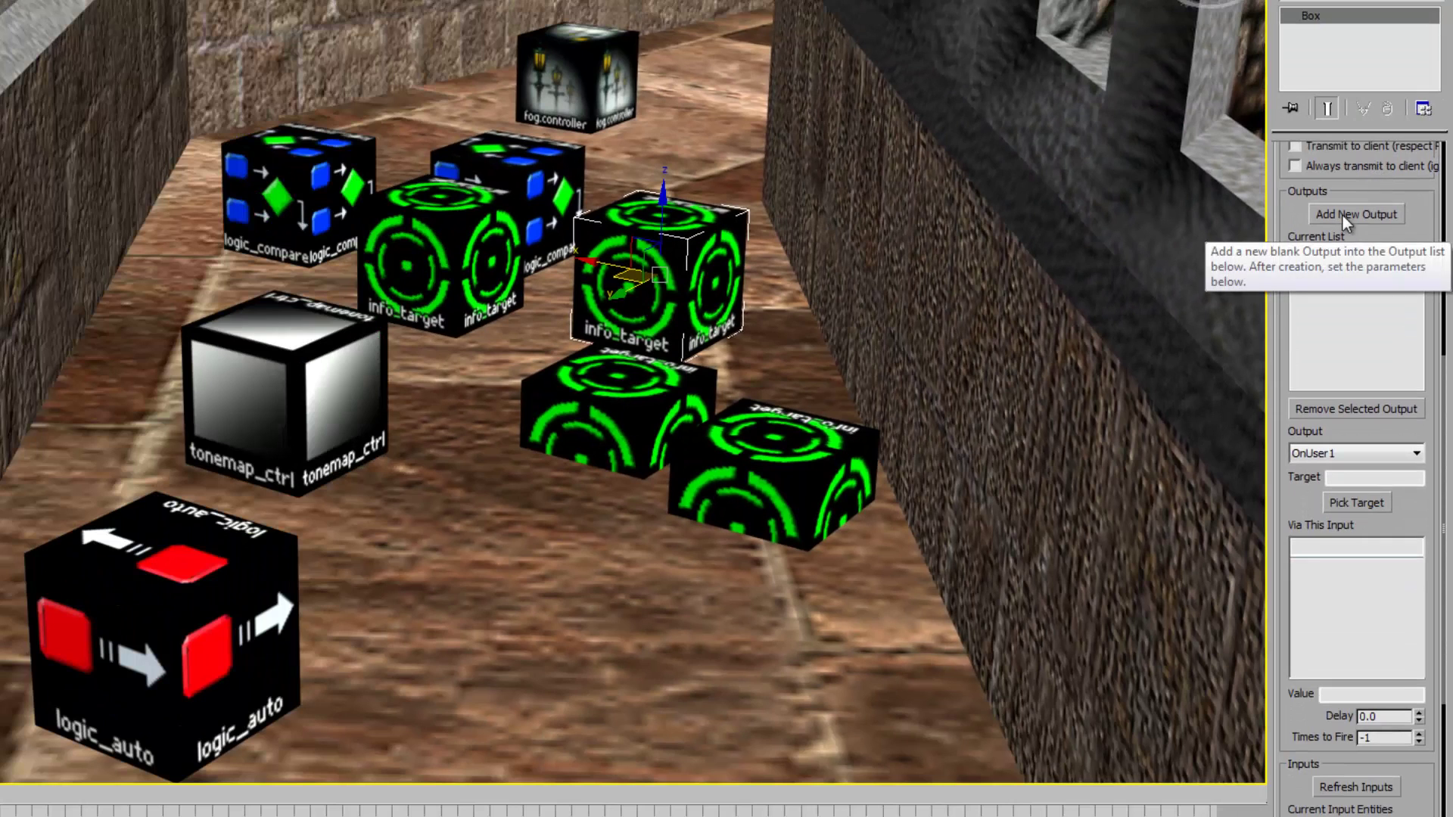
scroll(1301, 532, up, 5)
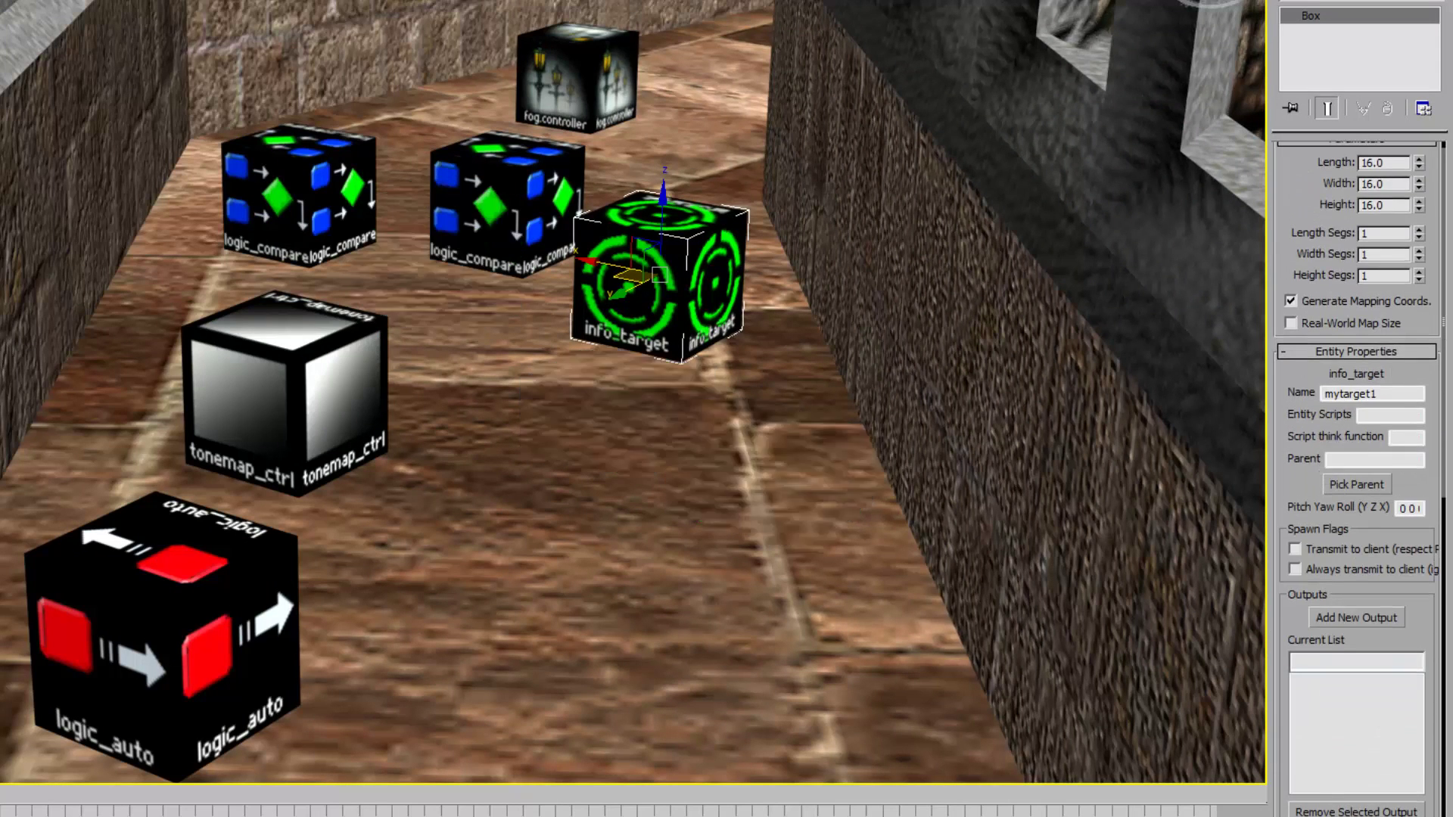
Inspect the first two OnMapSpawn outputs of the logic_auto entity and its available output types.
click(287, 649)
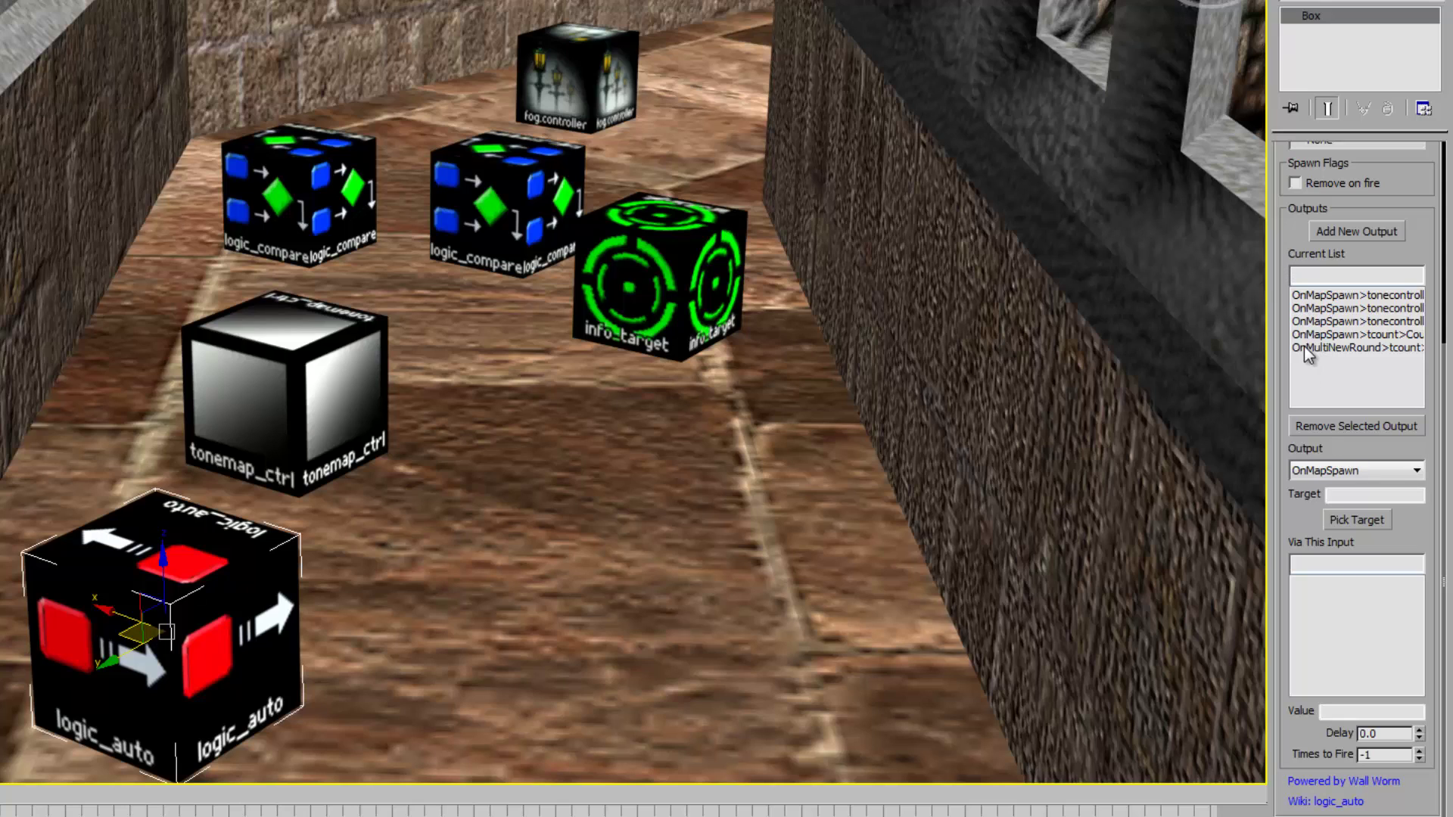
click(1323, 295)
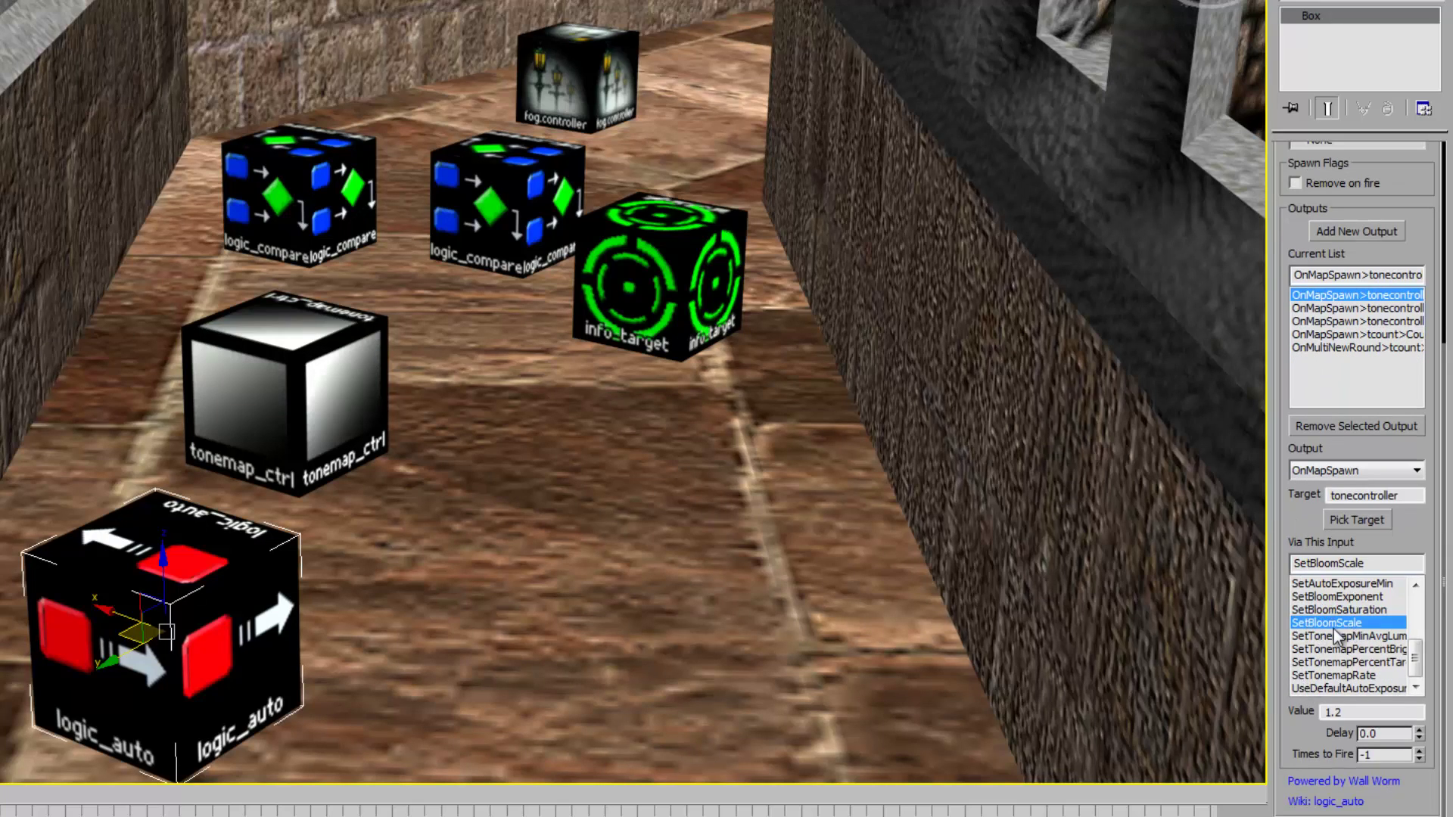
click(1332, 472)
click(1417, 472)
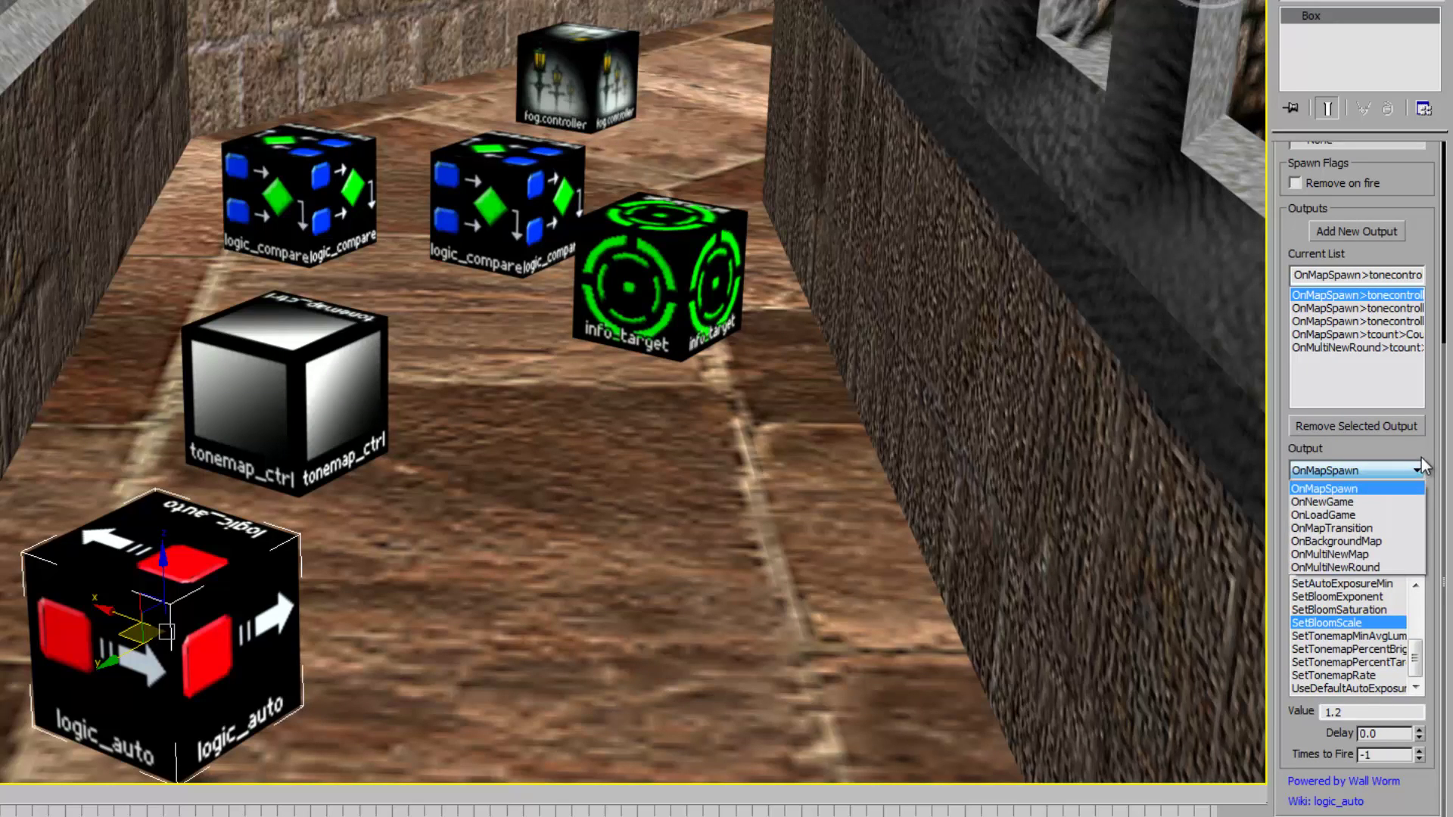
click(1428, 462)
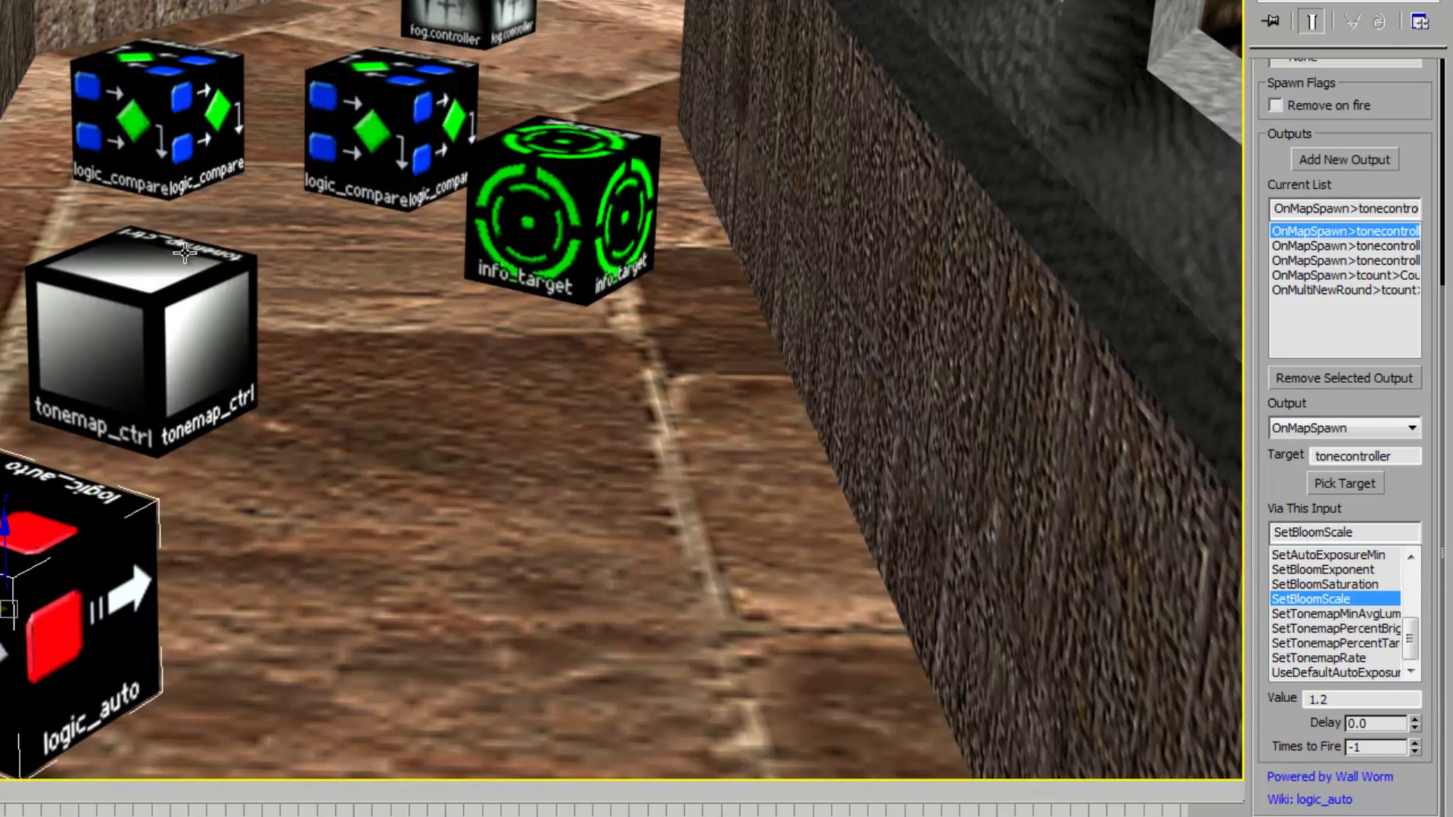
click(1310, 249)
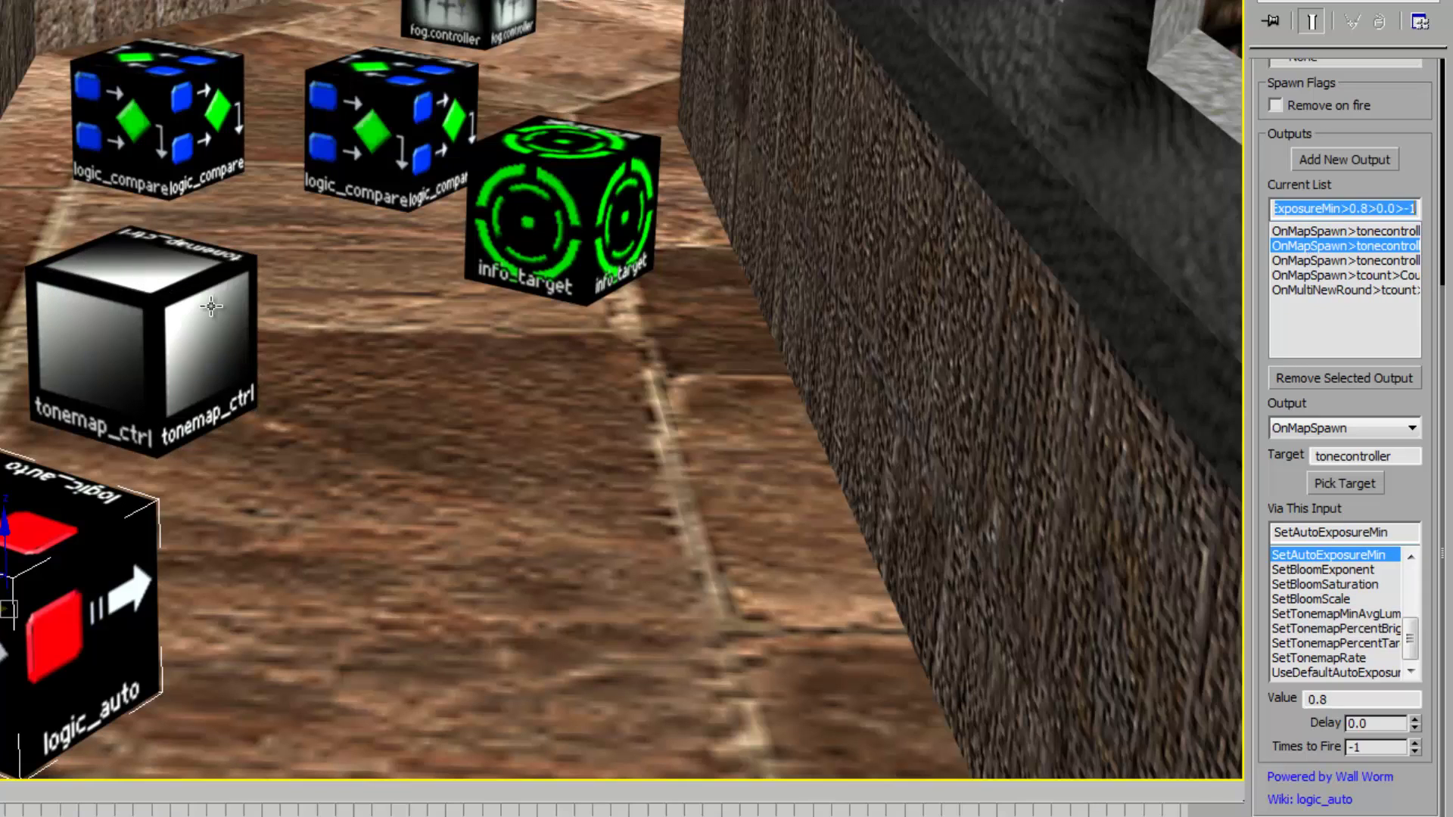
Inspect the logic_auto's third listed OnMapSpawn output, and go from the tonemap controller's Current Input Entities list to logic_auto001.
click(1346, 263)
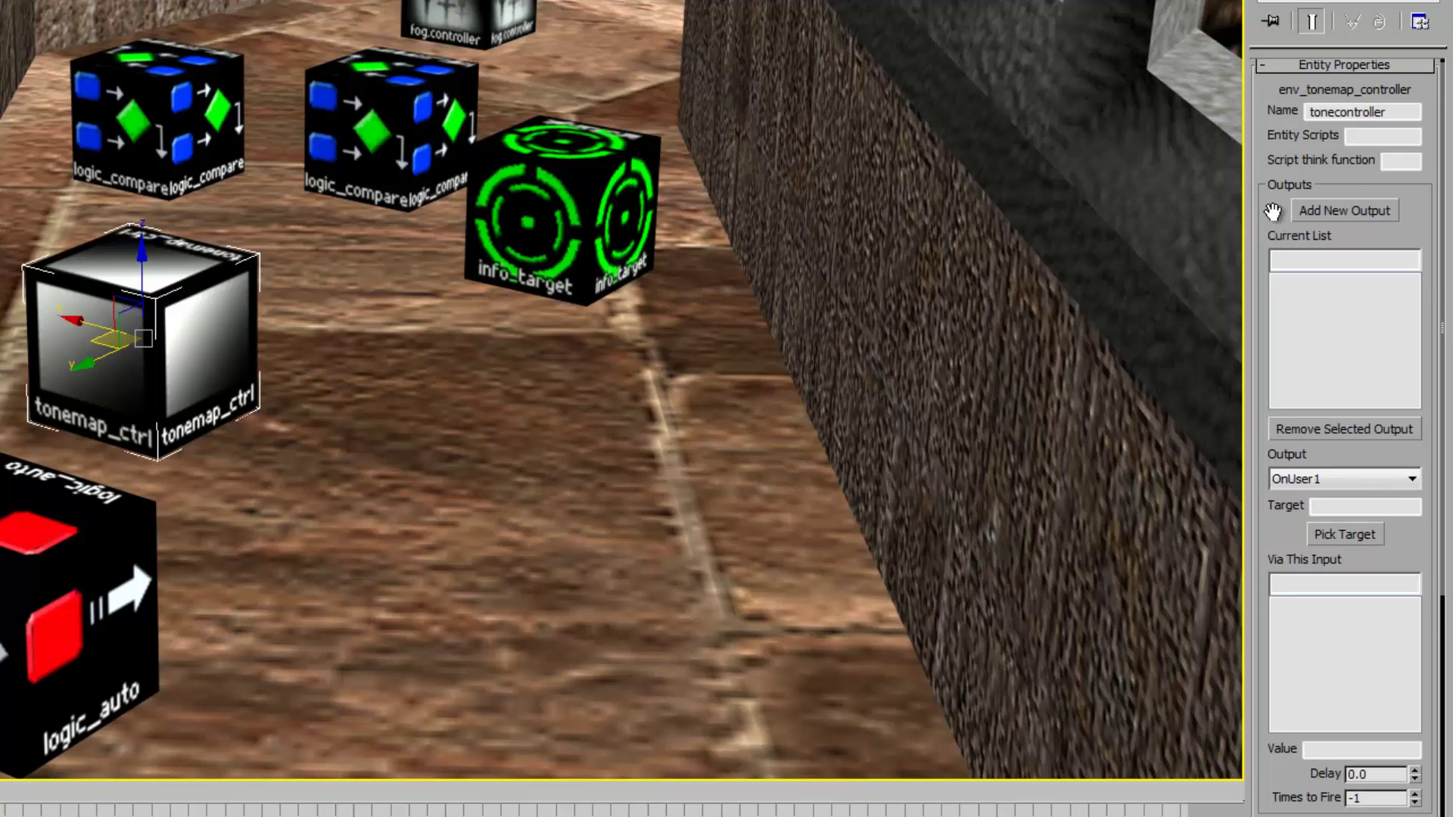
scroll(1279, 227, down, 1)
drag(1274, 509, 1269, 165)
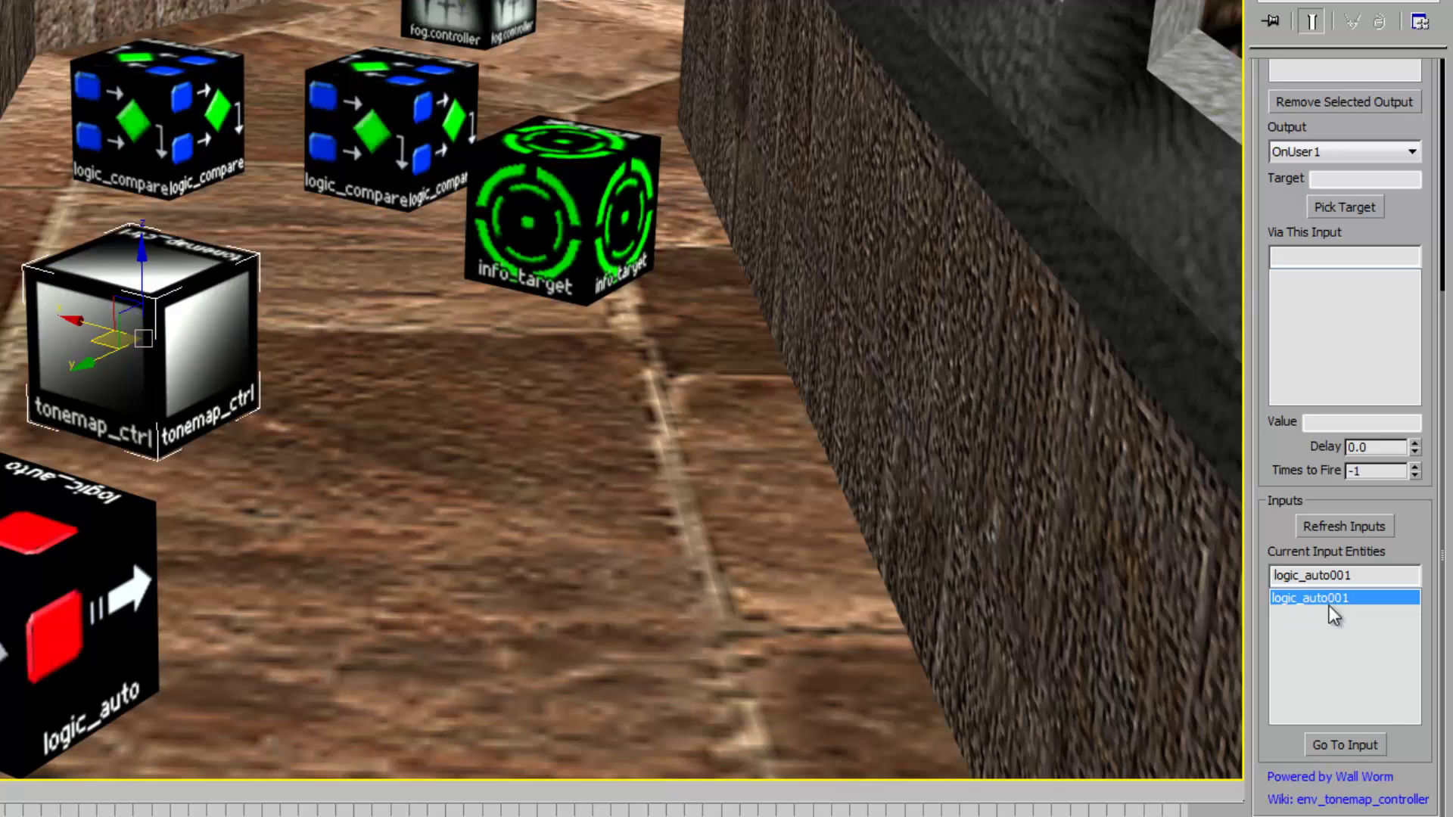
click(1305, 598)
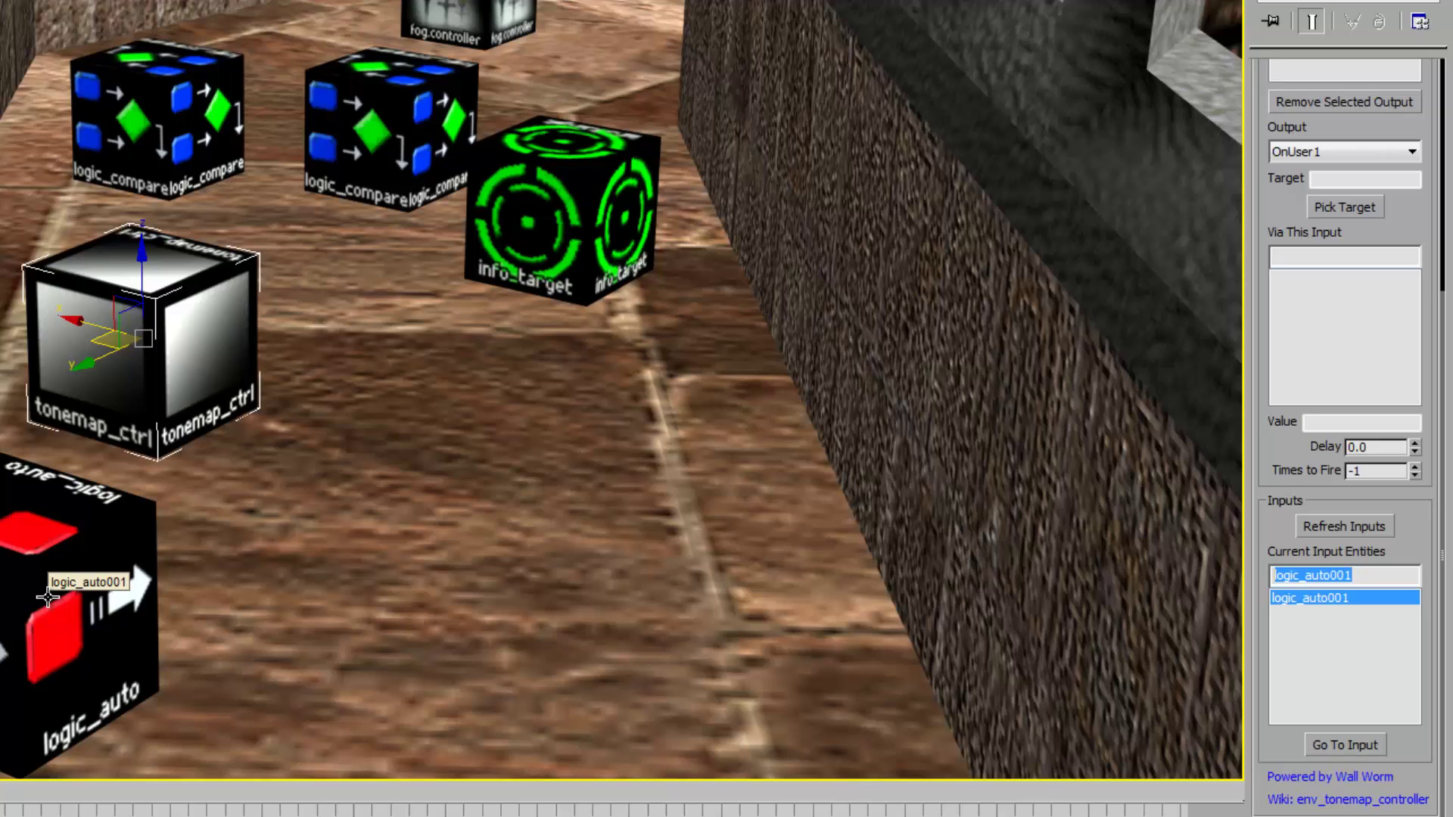
click(1285, 532)
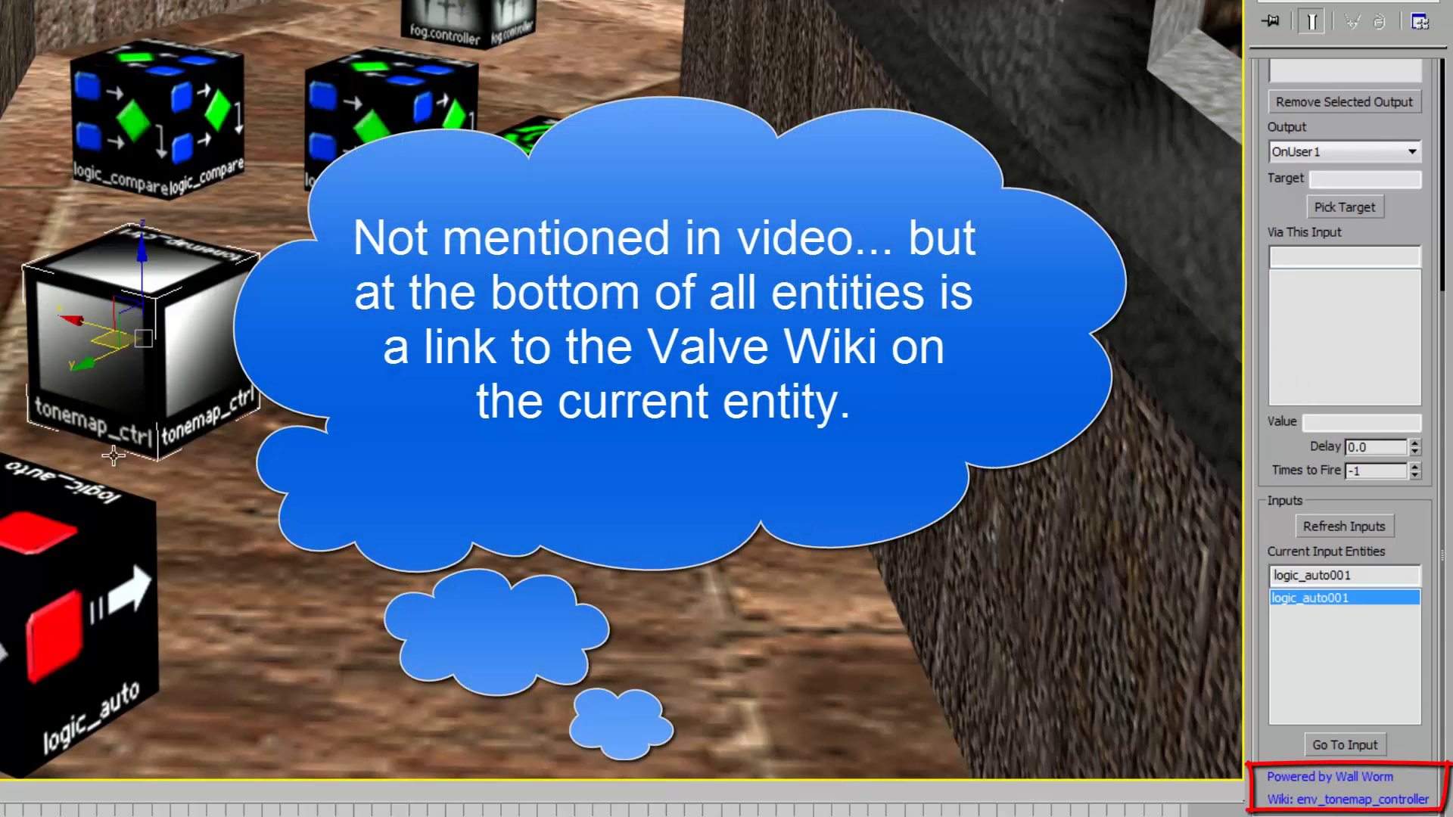
click(1343, 746)
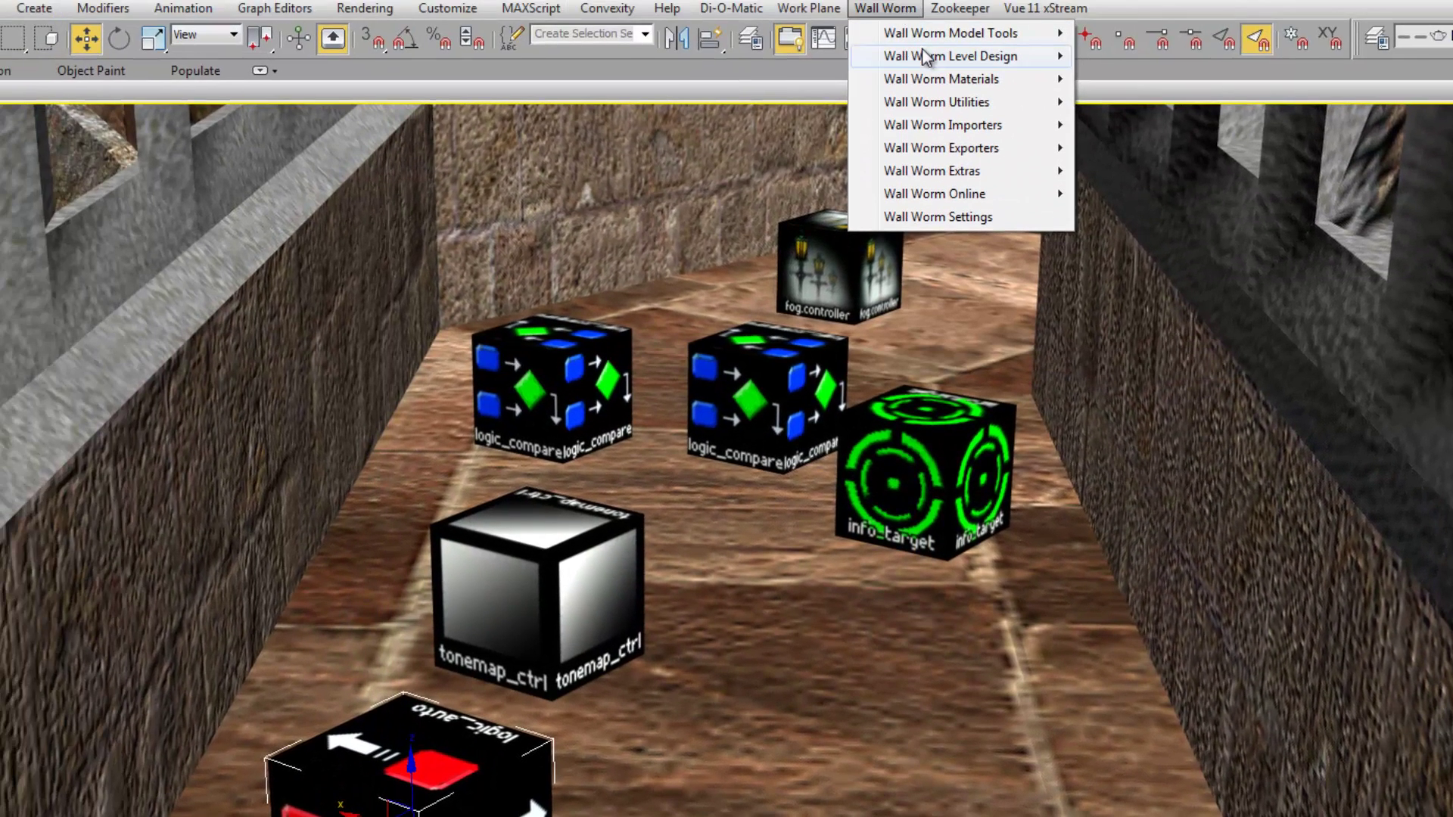
Open the Wall Worm Entity Manager, browse its available nodes, and move the window clear of the entity cubes.
mouse_move(888, 28)
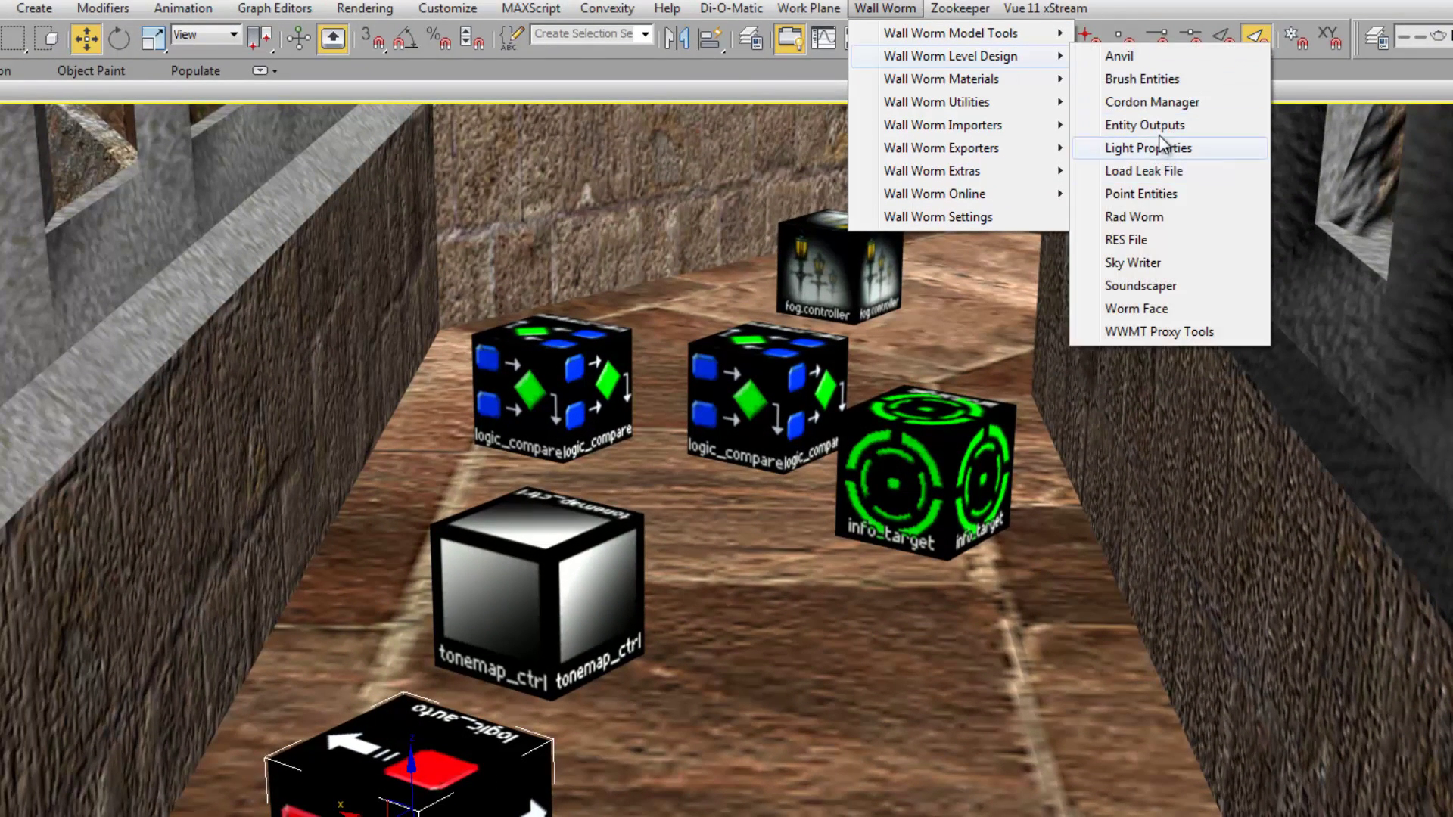
click(1215, 126)
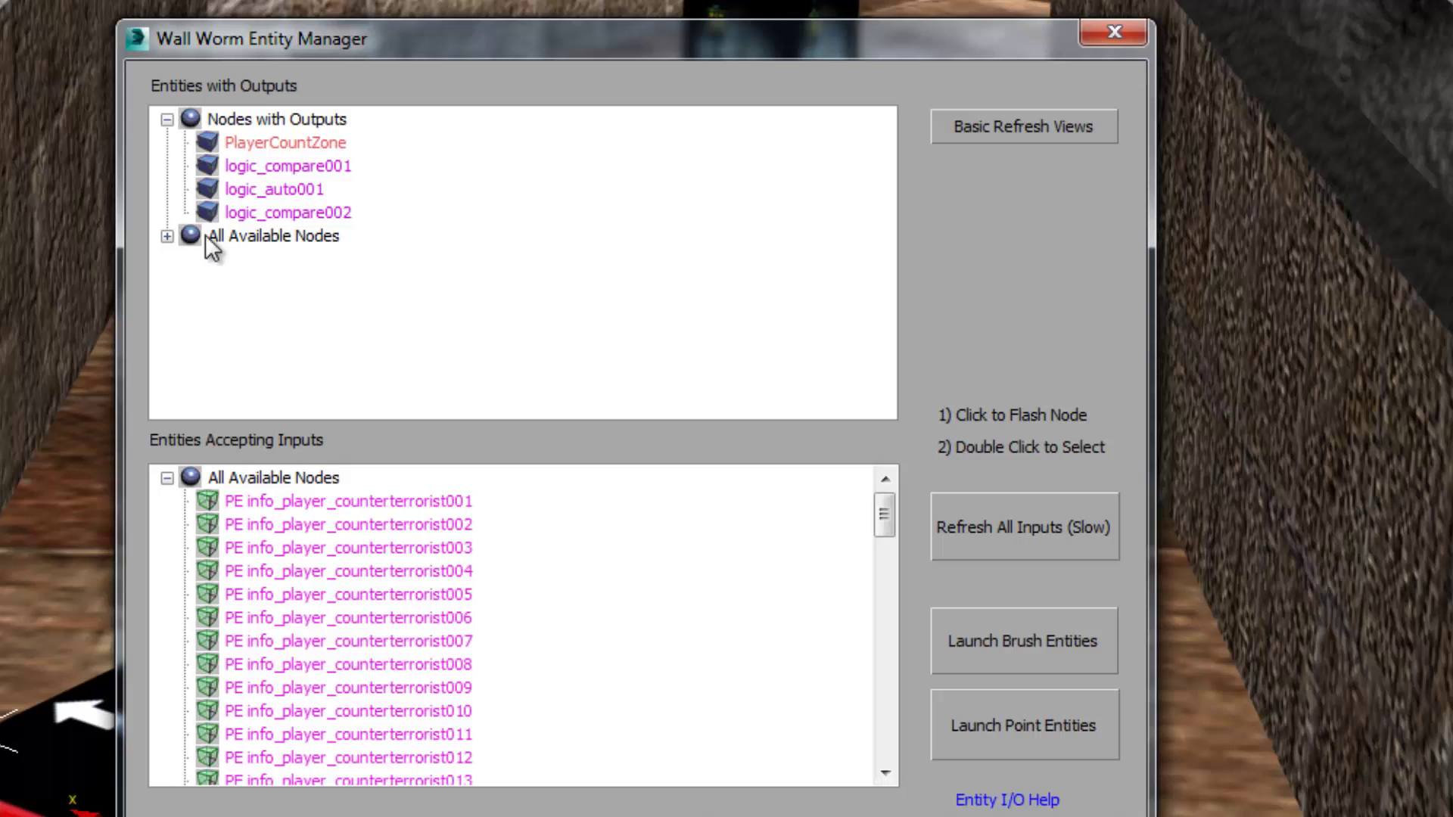
click(167, 237)
drag(883, 170, 219, 182)
click(167, 237)
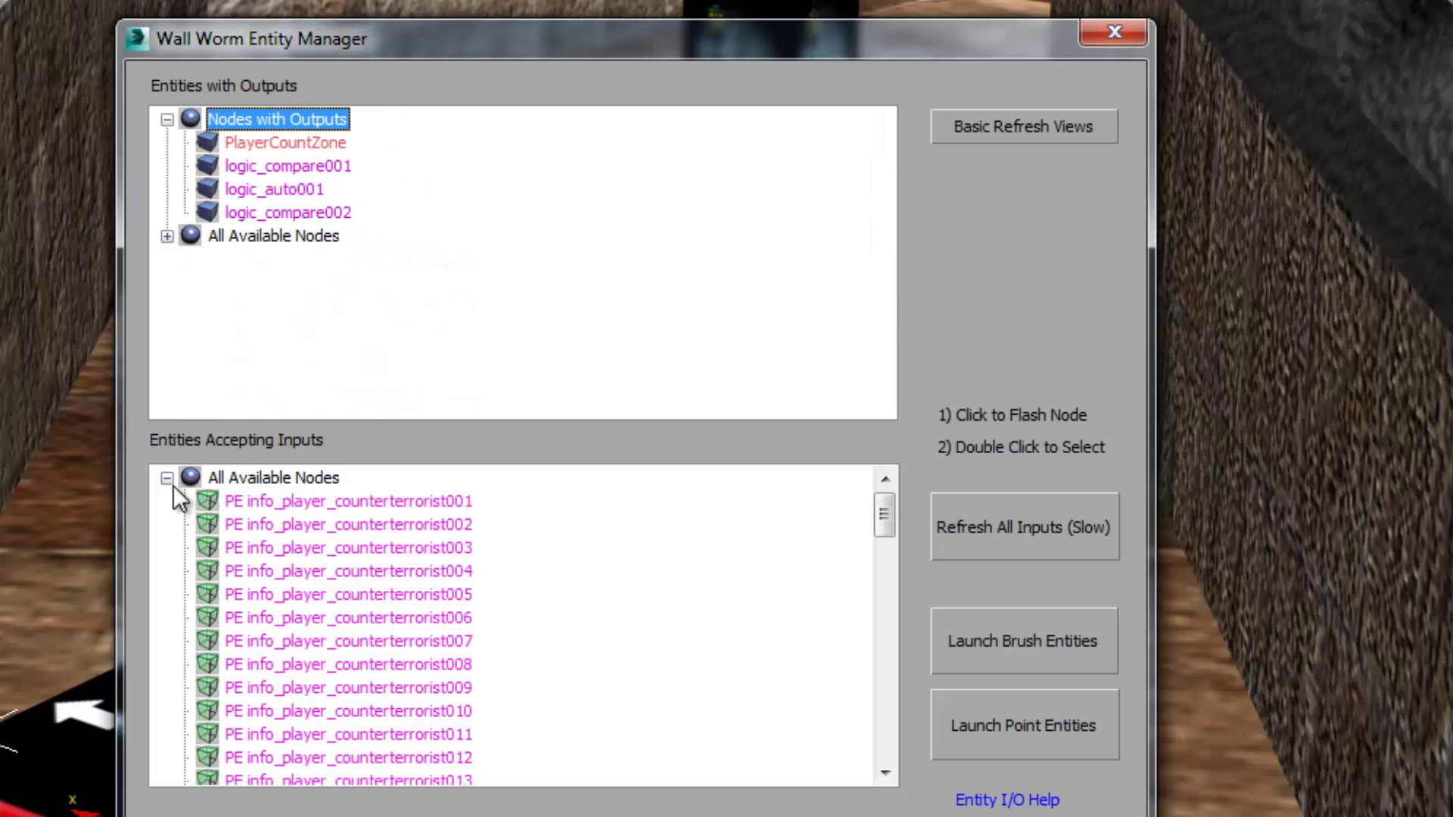
drag(884, 516, 897, 468)
drag(715, 43, 1215, 2)
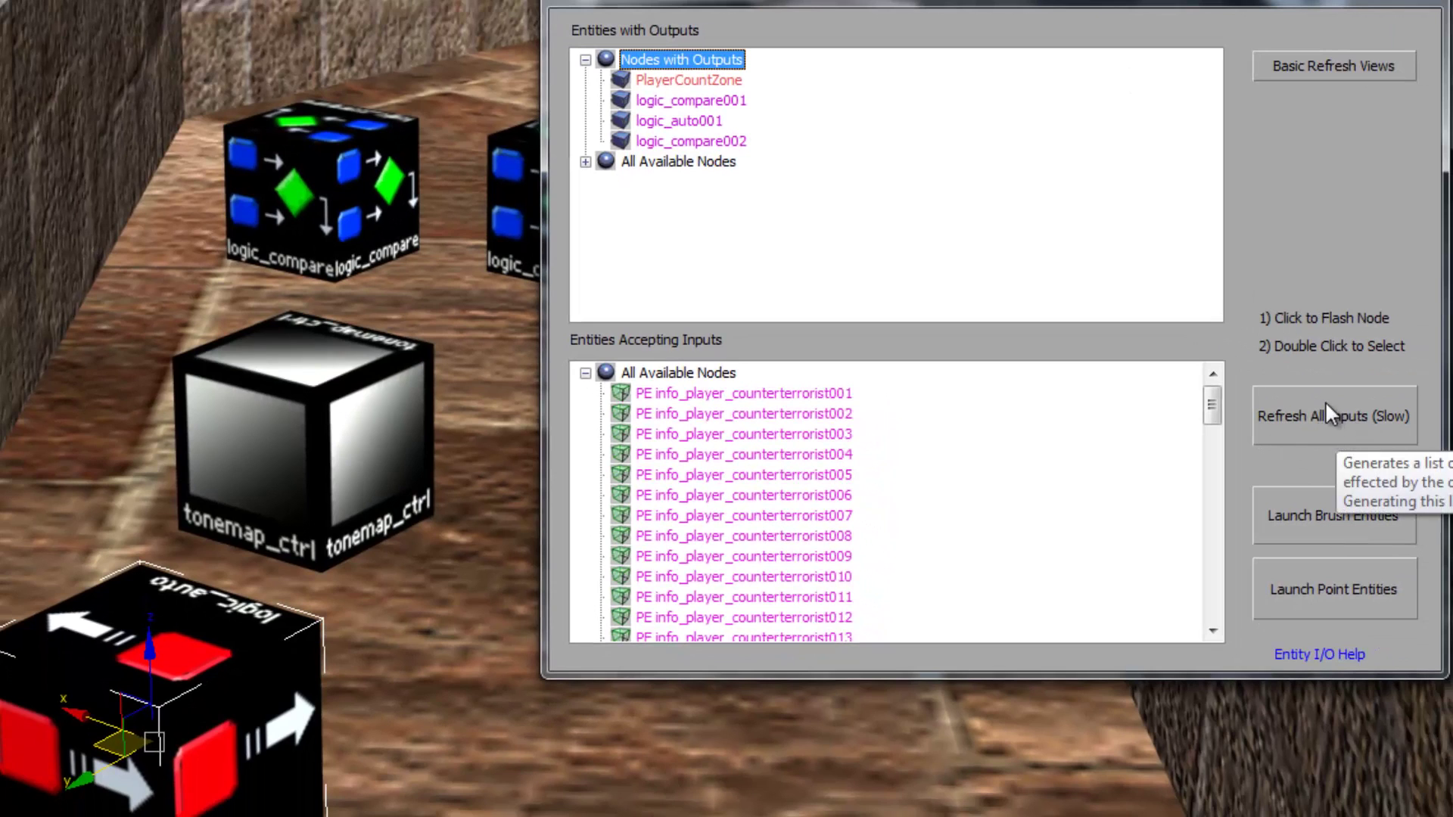
Refresh all inputs in the Entity Manager, and flash logic_auto001 and logic_compare002 from the nodes with outputs.
click(1326, 411)
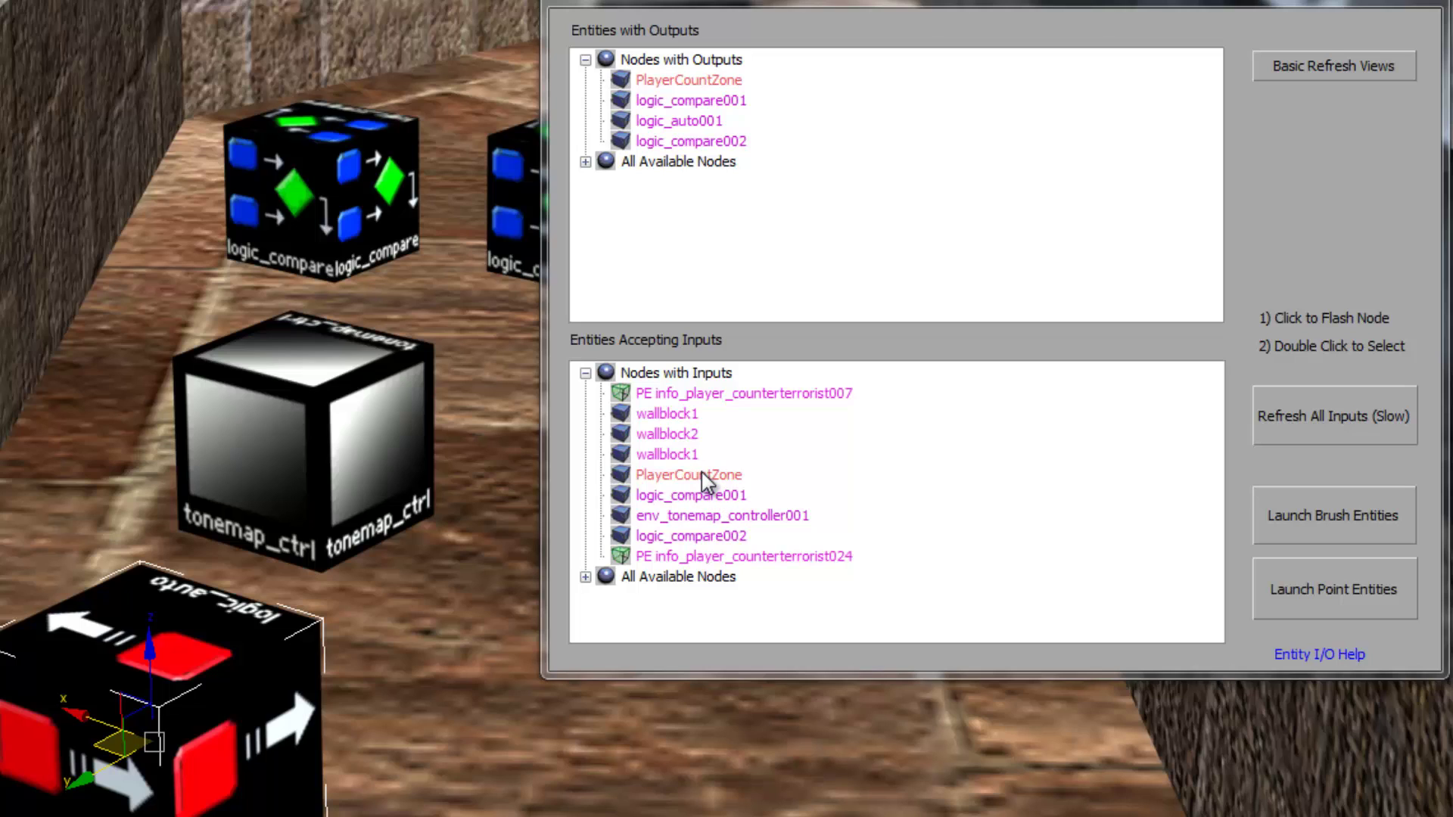
click(679, 121)
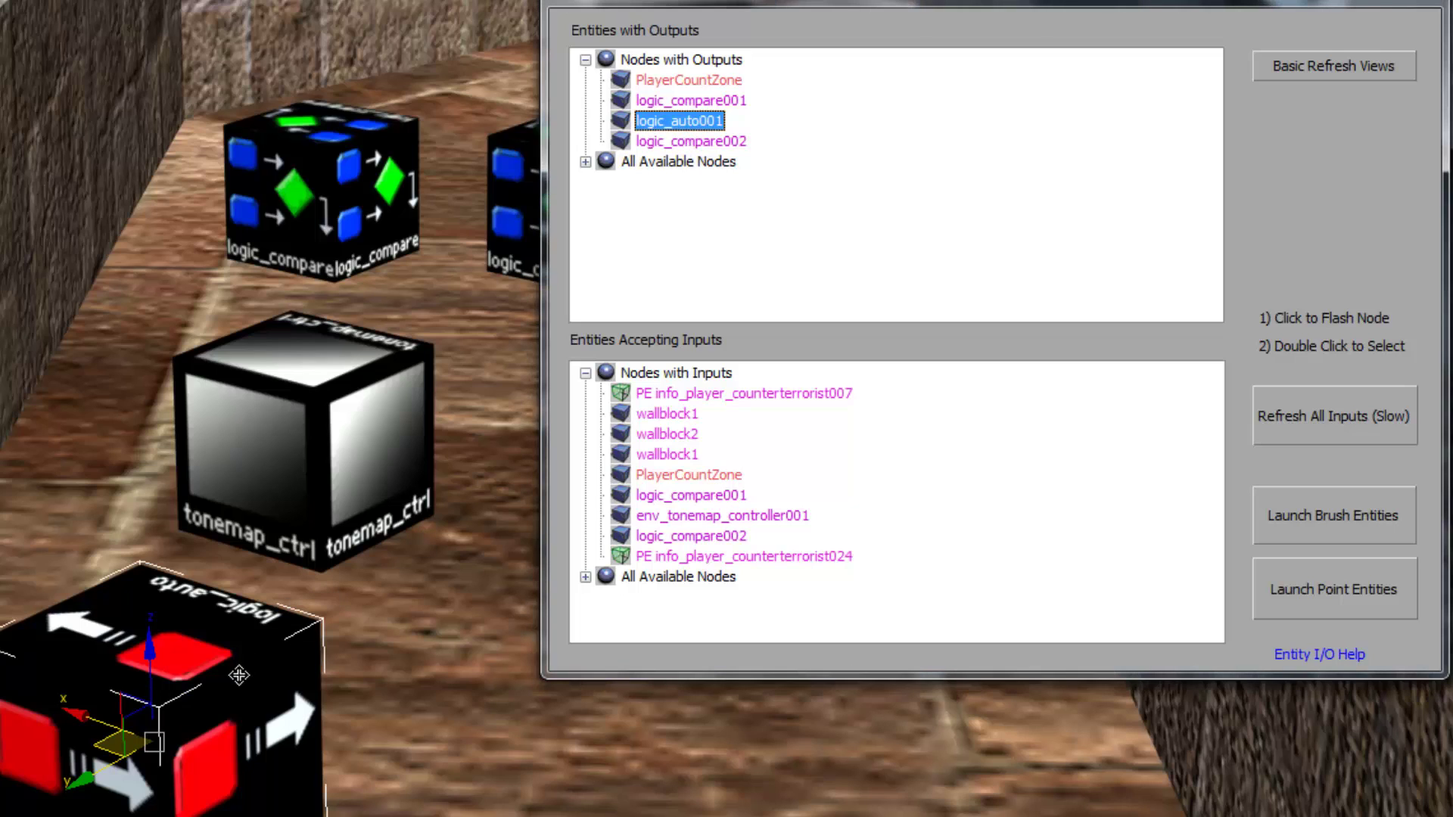
click(121, 743)
drag(787, 7, 1070, 5)
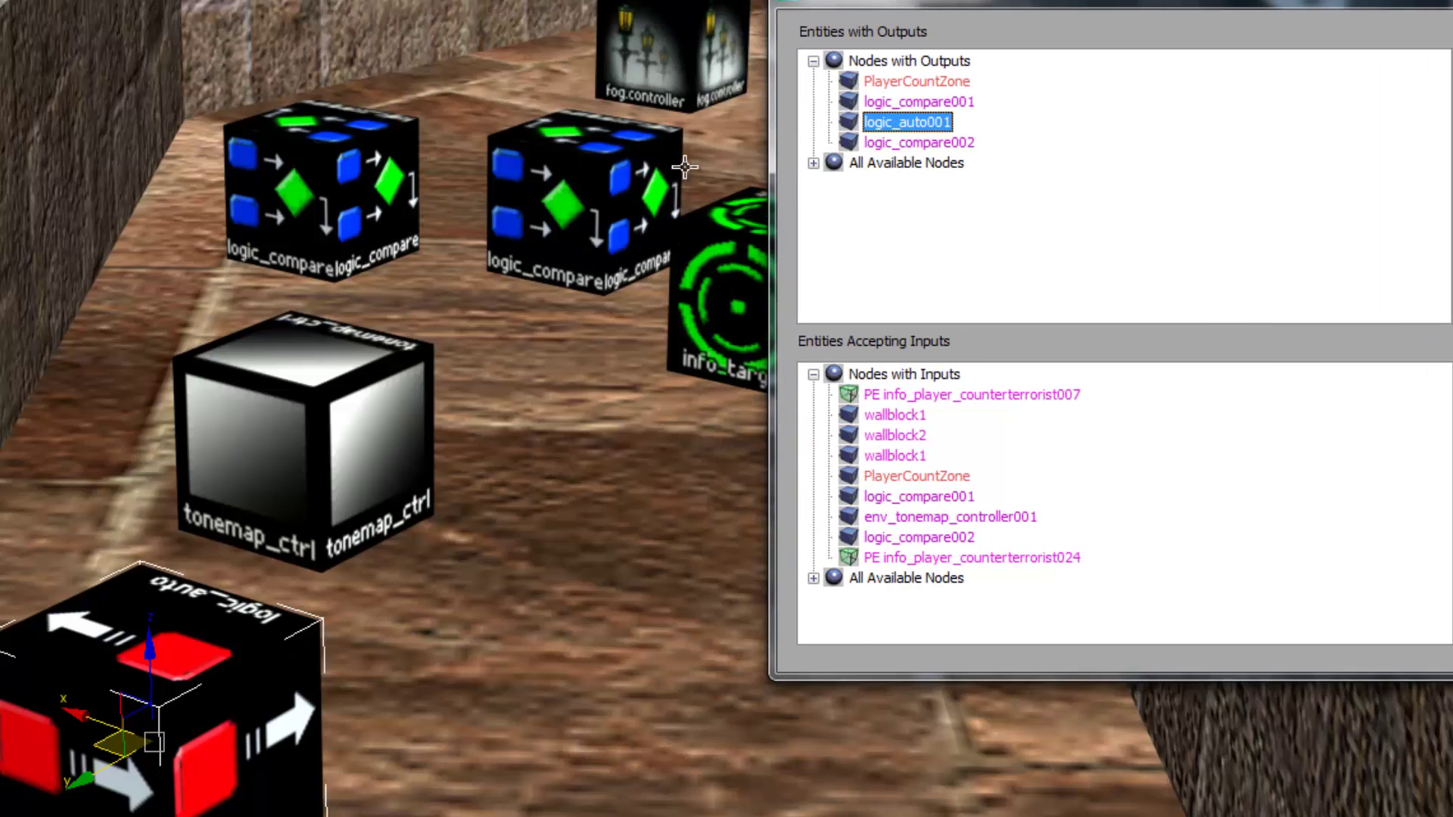
click(915, 143)
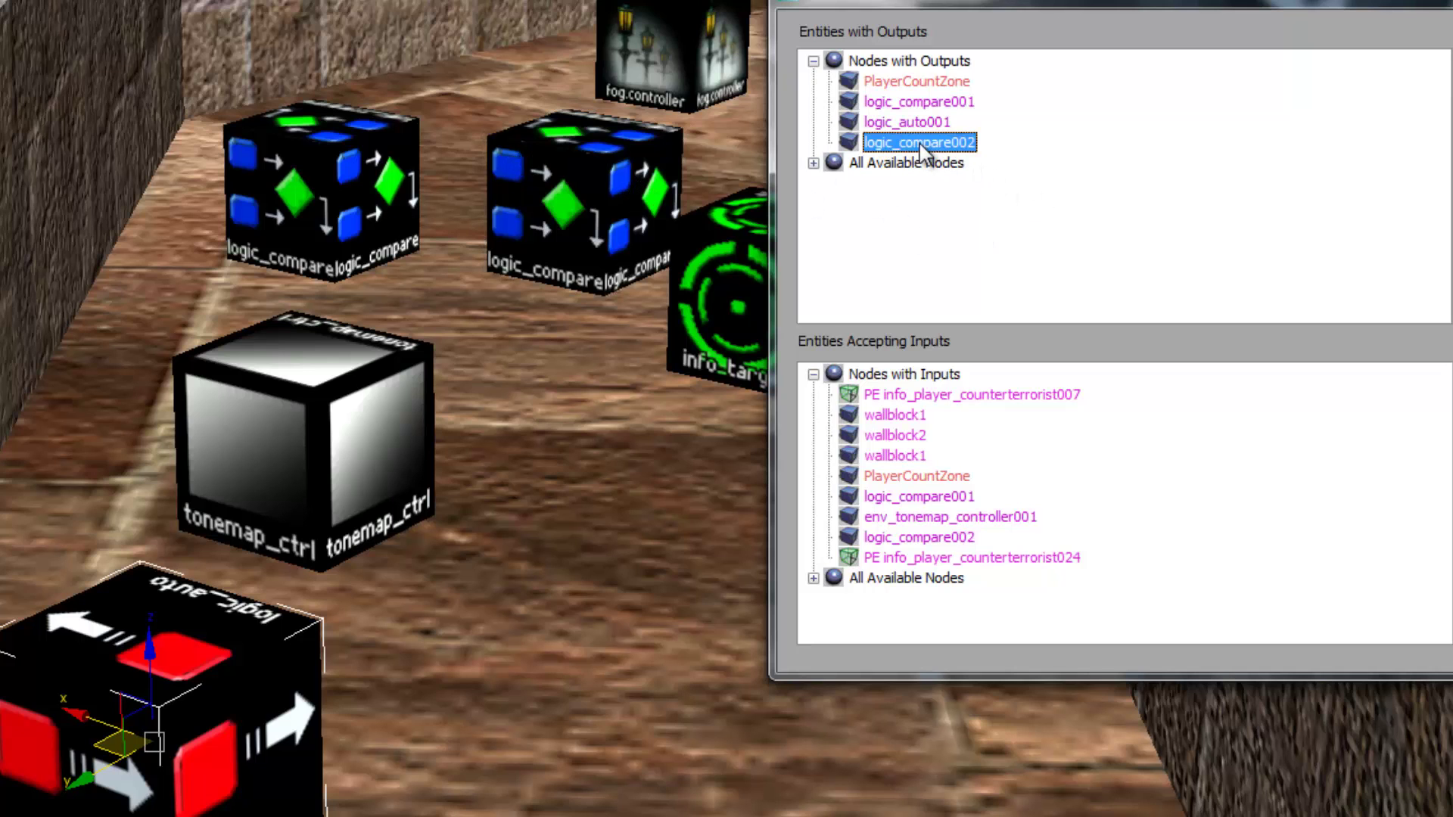
Select logic_compare002 from the nodes with outputs and logic_compare001 from the nodes with inputs, and close the Entity Manager.
drag(1201, 7, 628, 321)
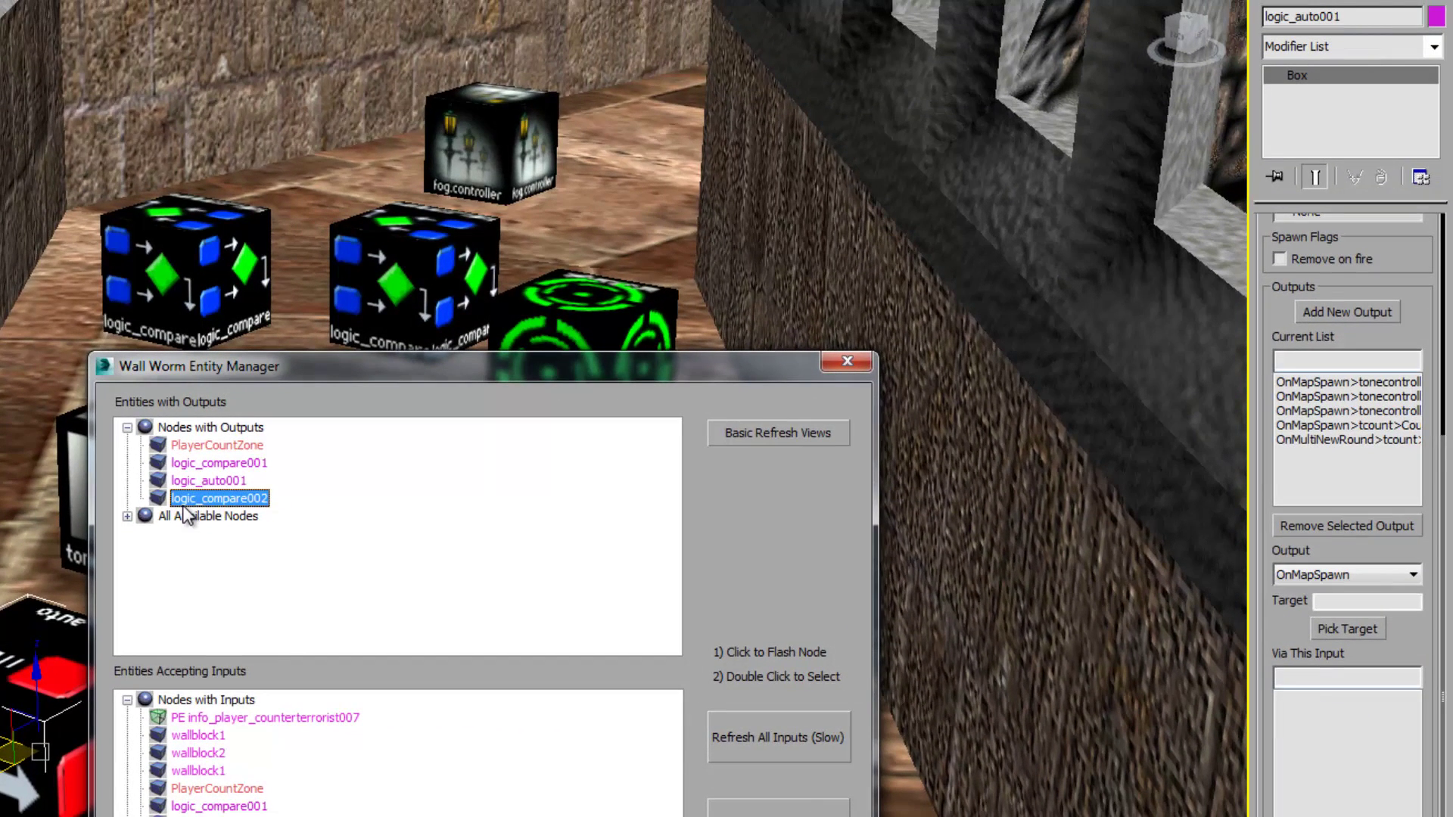
double_click(220, 500)
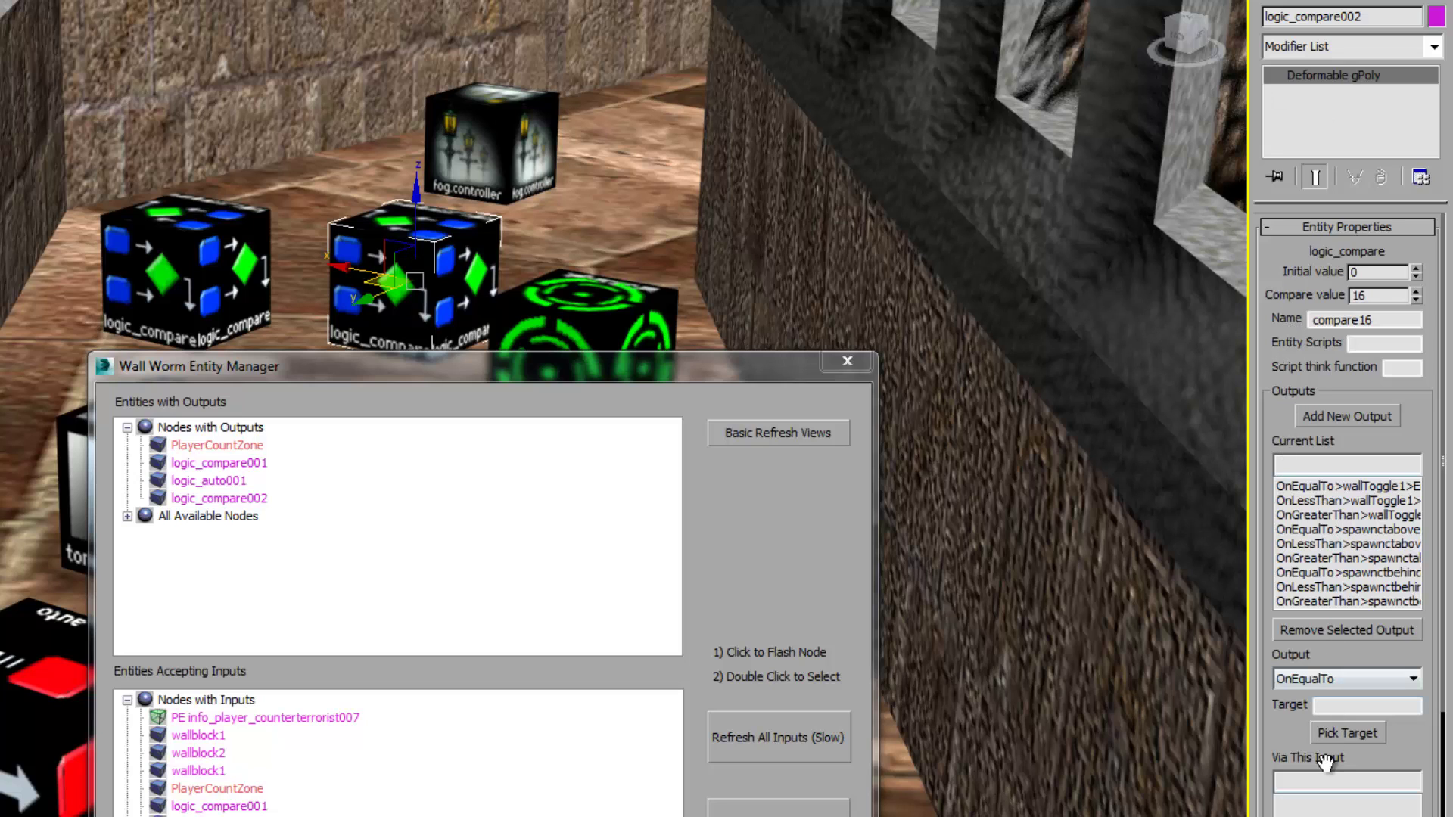
drag(434, 370, 785, 193)
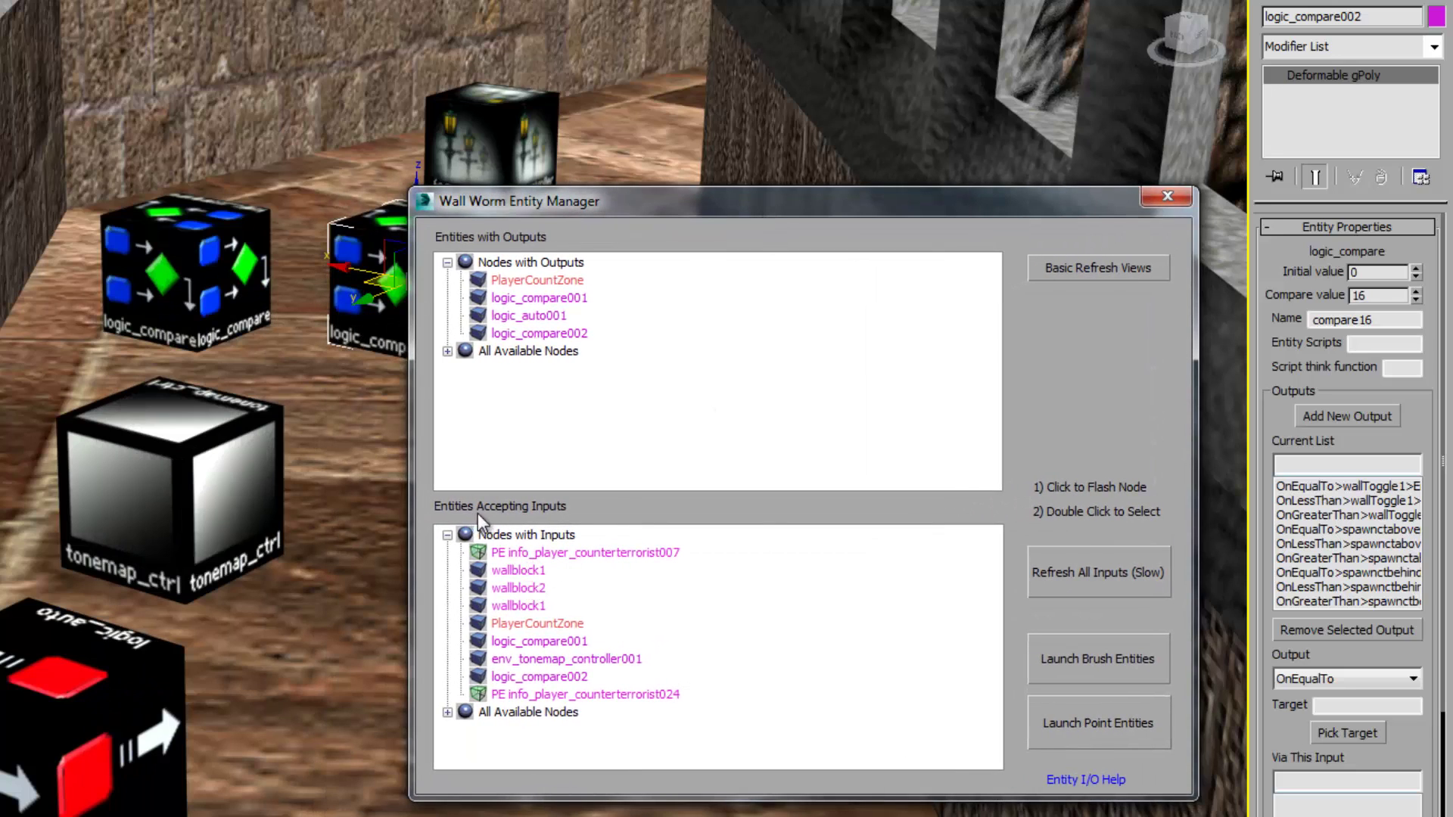
click(527, 678)
double_click(543, 641)
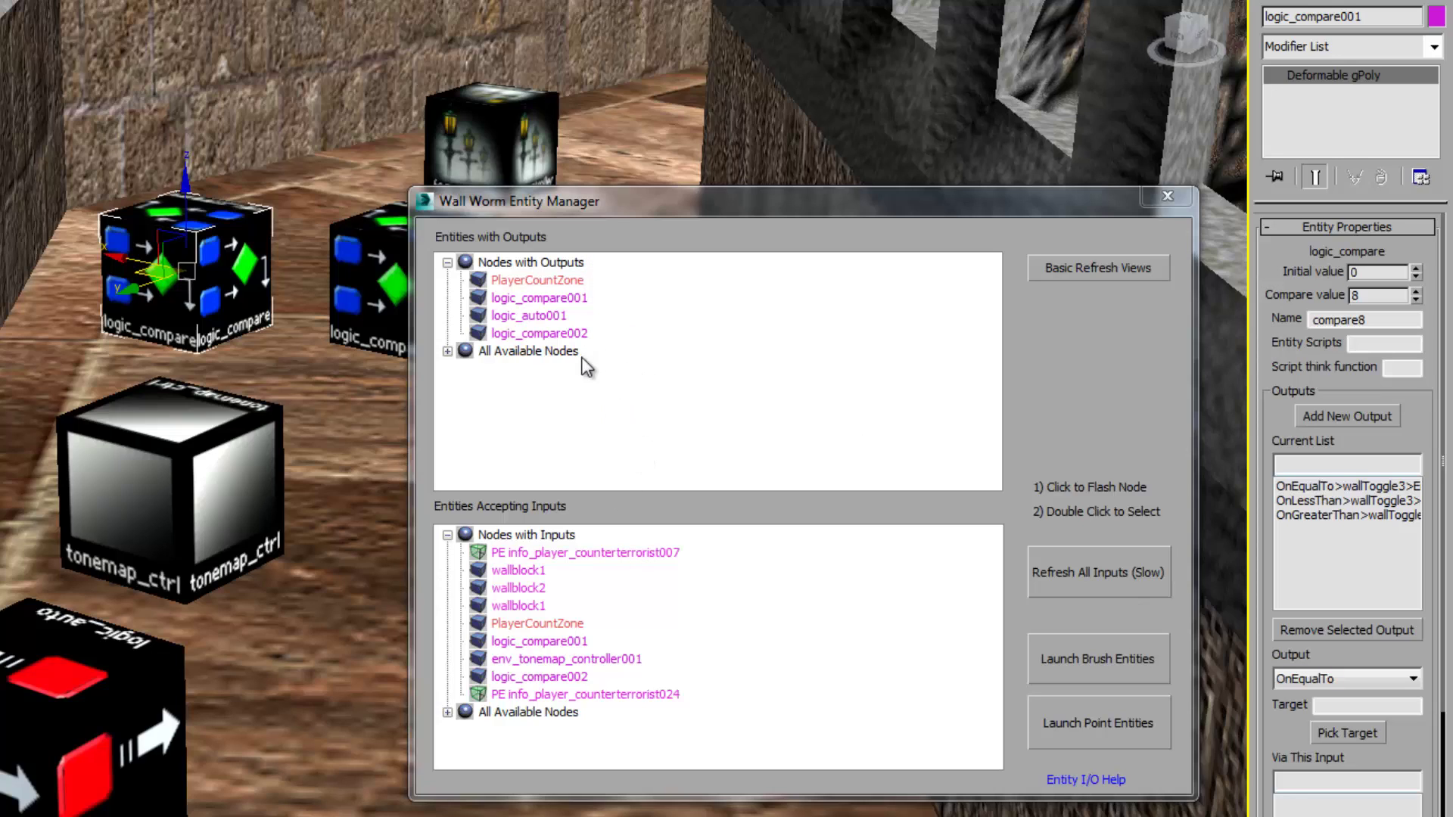
click(1167, 198)
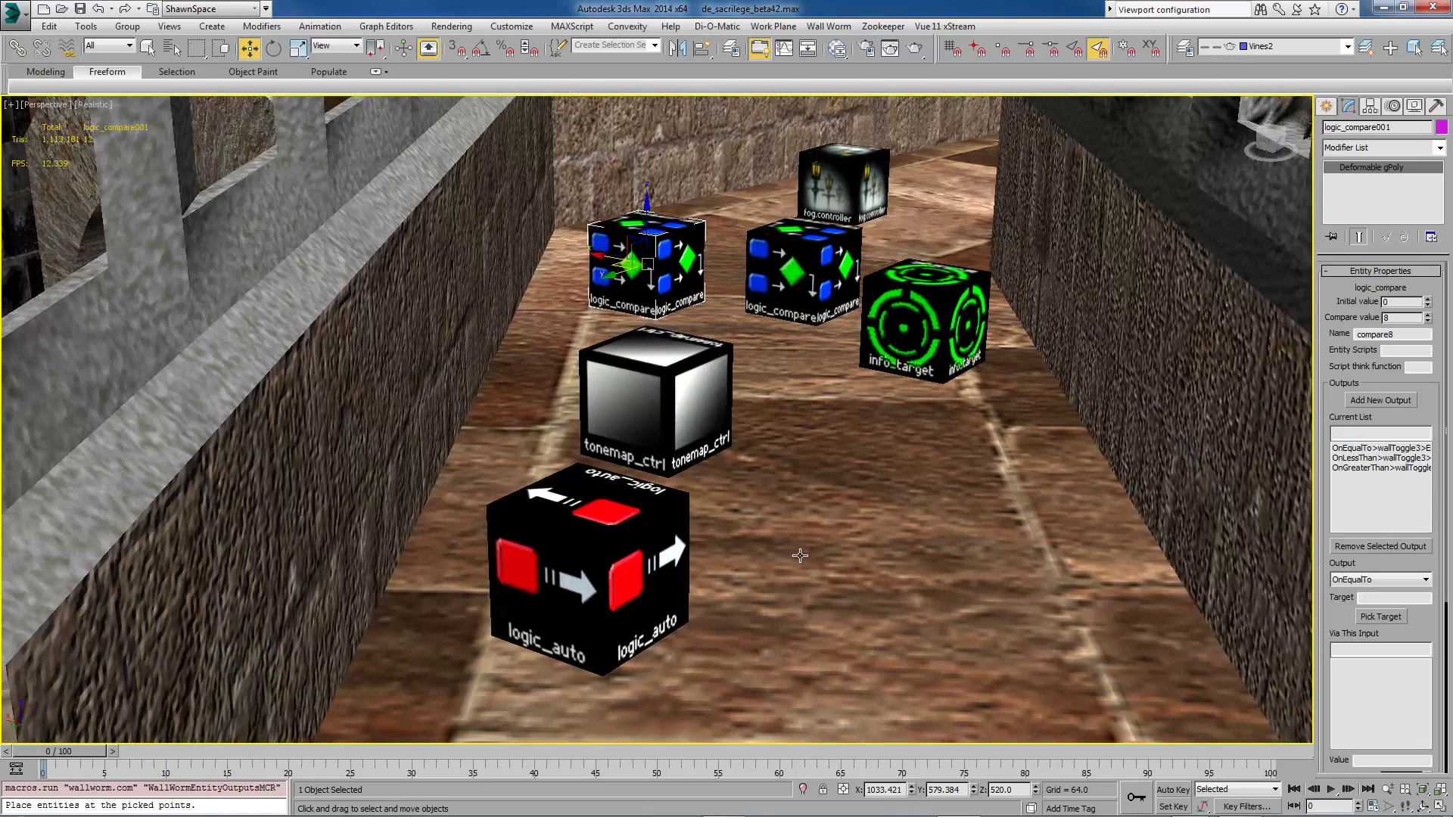
Select the WWMT: ColumnTall text helper outside the map wall, checking it against the tall column mesh inside the map.
scroll(799, 555, down, 5)
middle_drag(749, 555, 908, 528)
scroll(787, 541, down, 8)
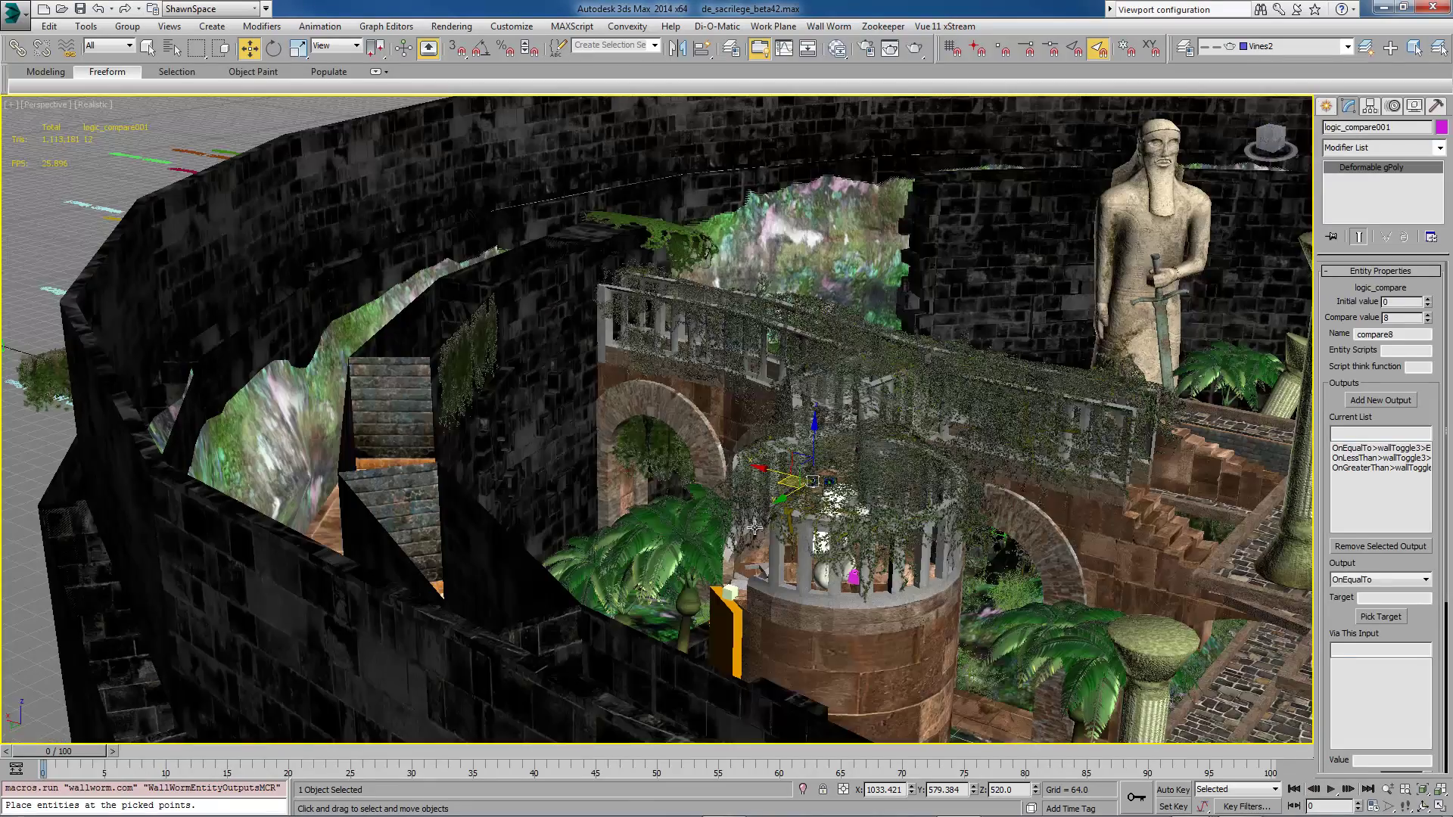
scroll(755, 527, up, 5)
middle_drag(968, 538, 886, 511)
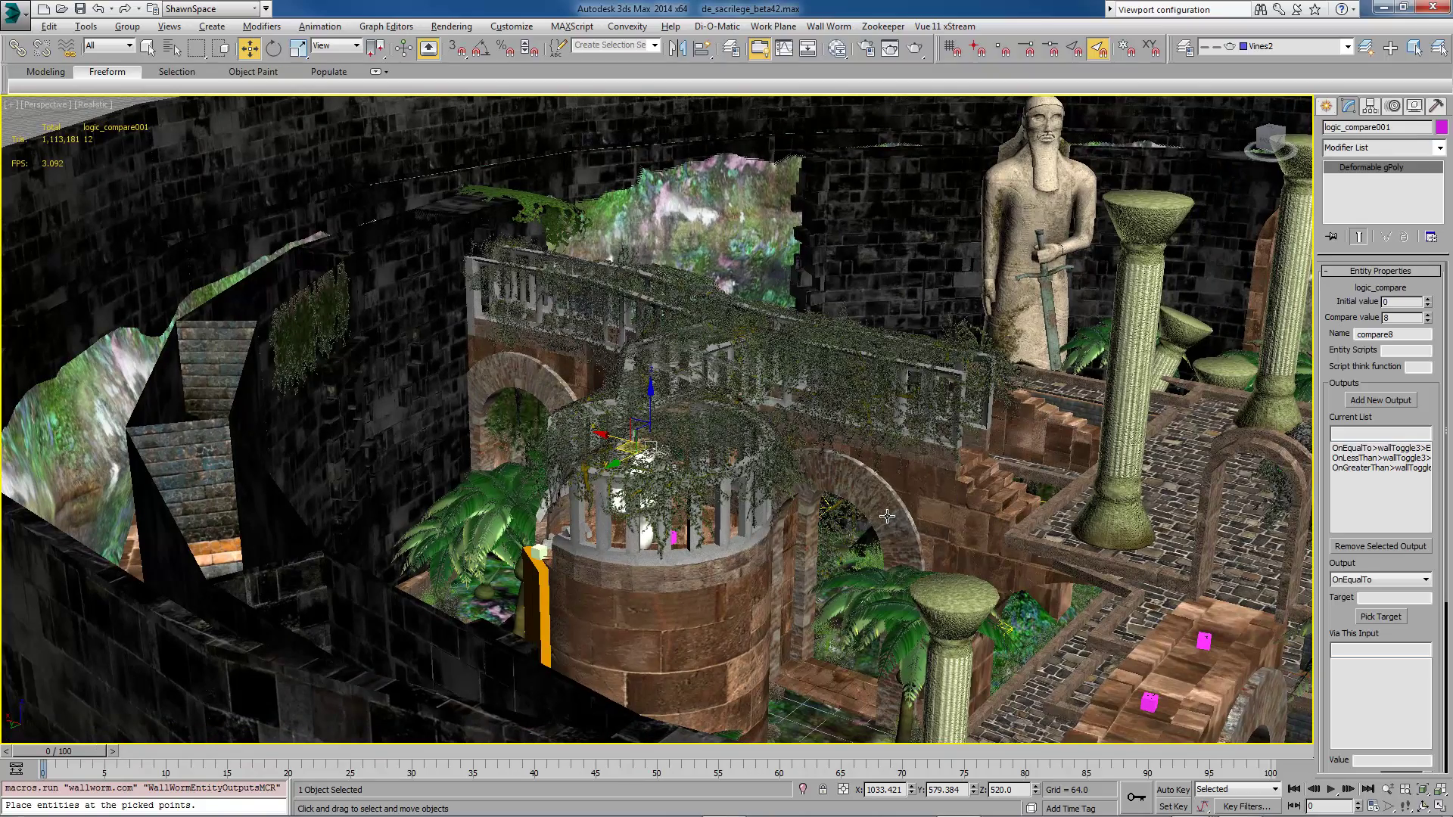
alt+middle_drag(887, 524, 1222, 585)
scroll(1012, 604, up, 3)
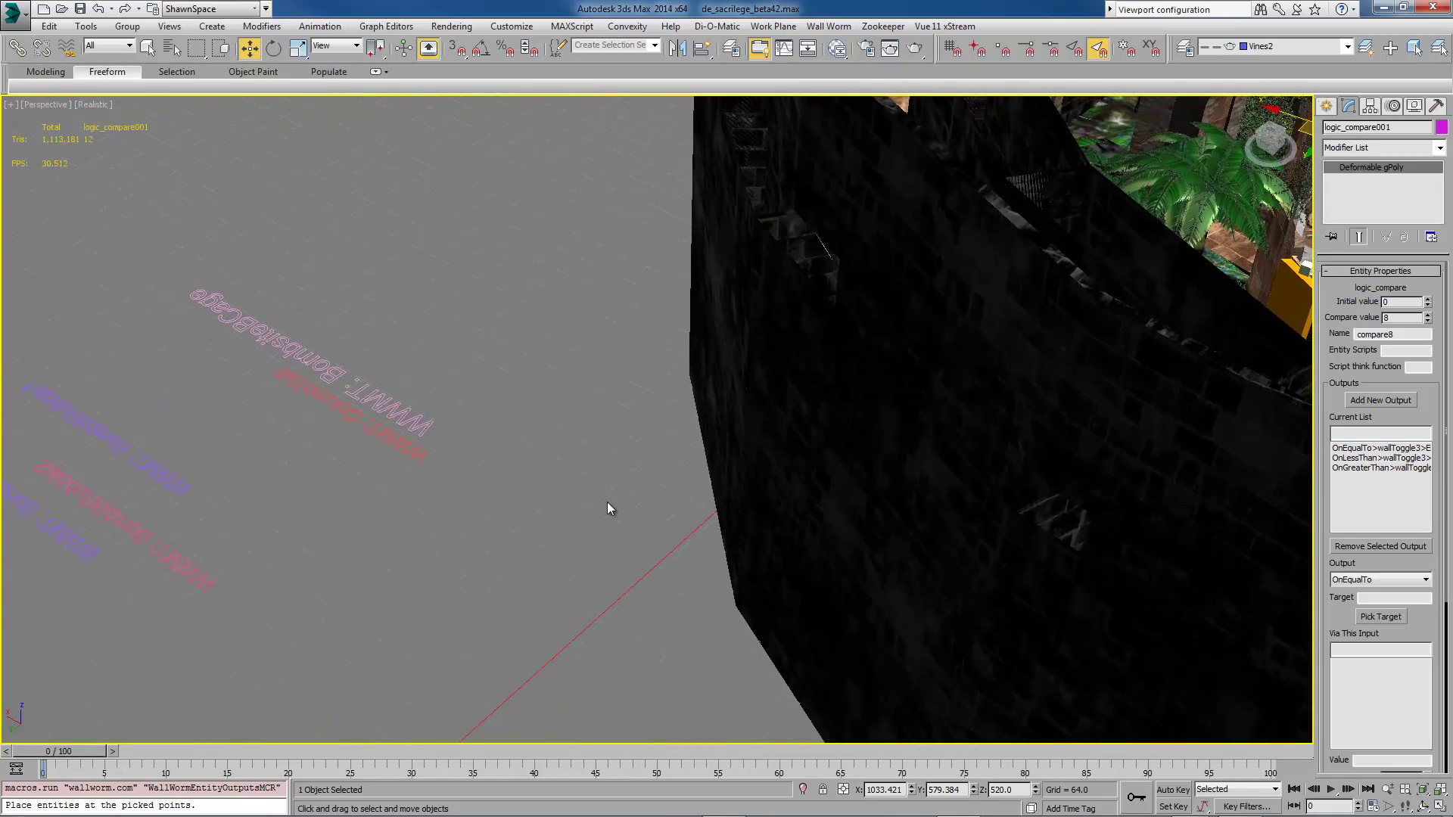
scroll(615, 498, down, 3)
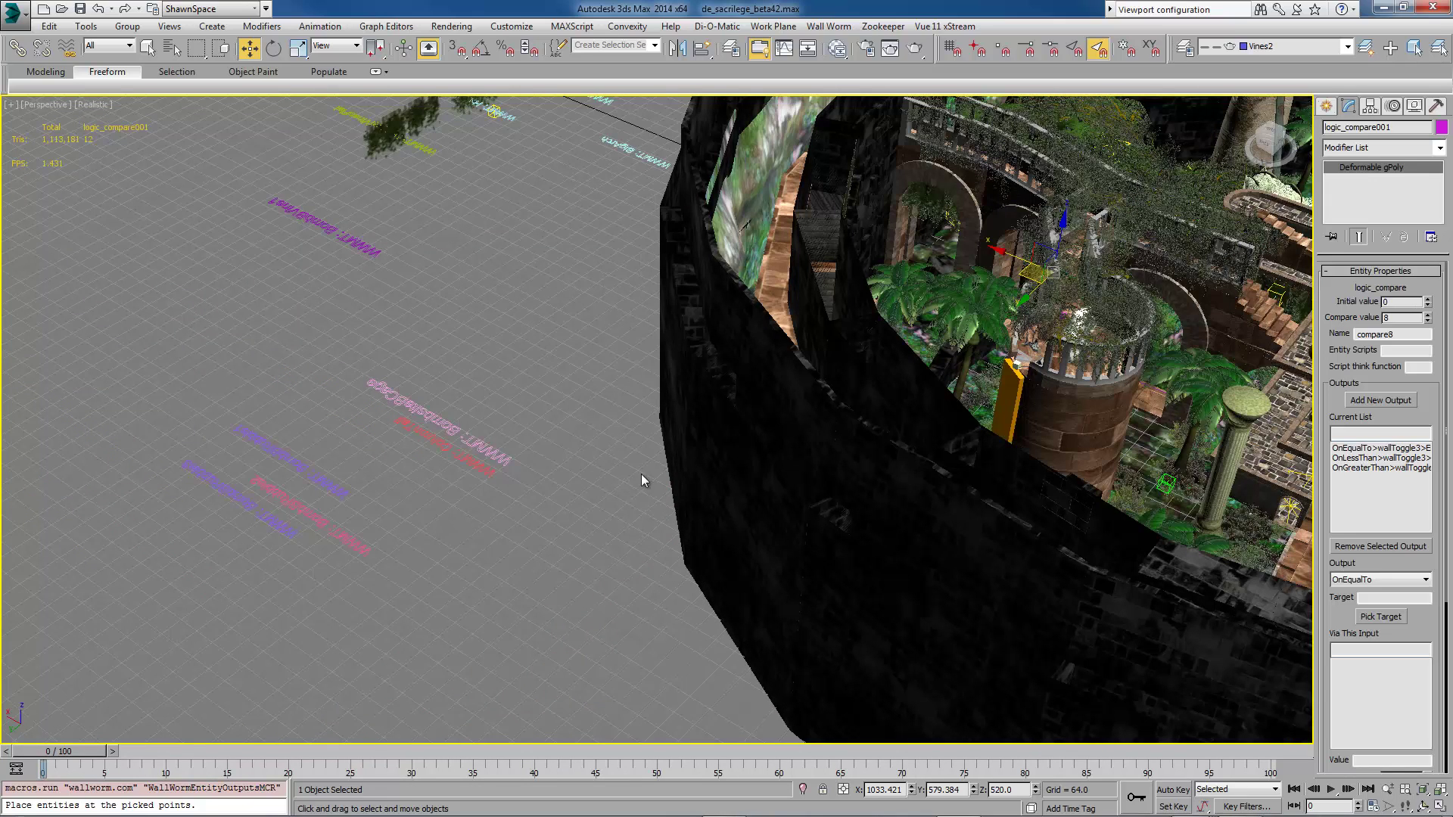
click(480, 469)
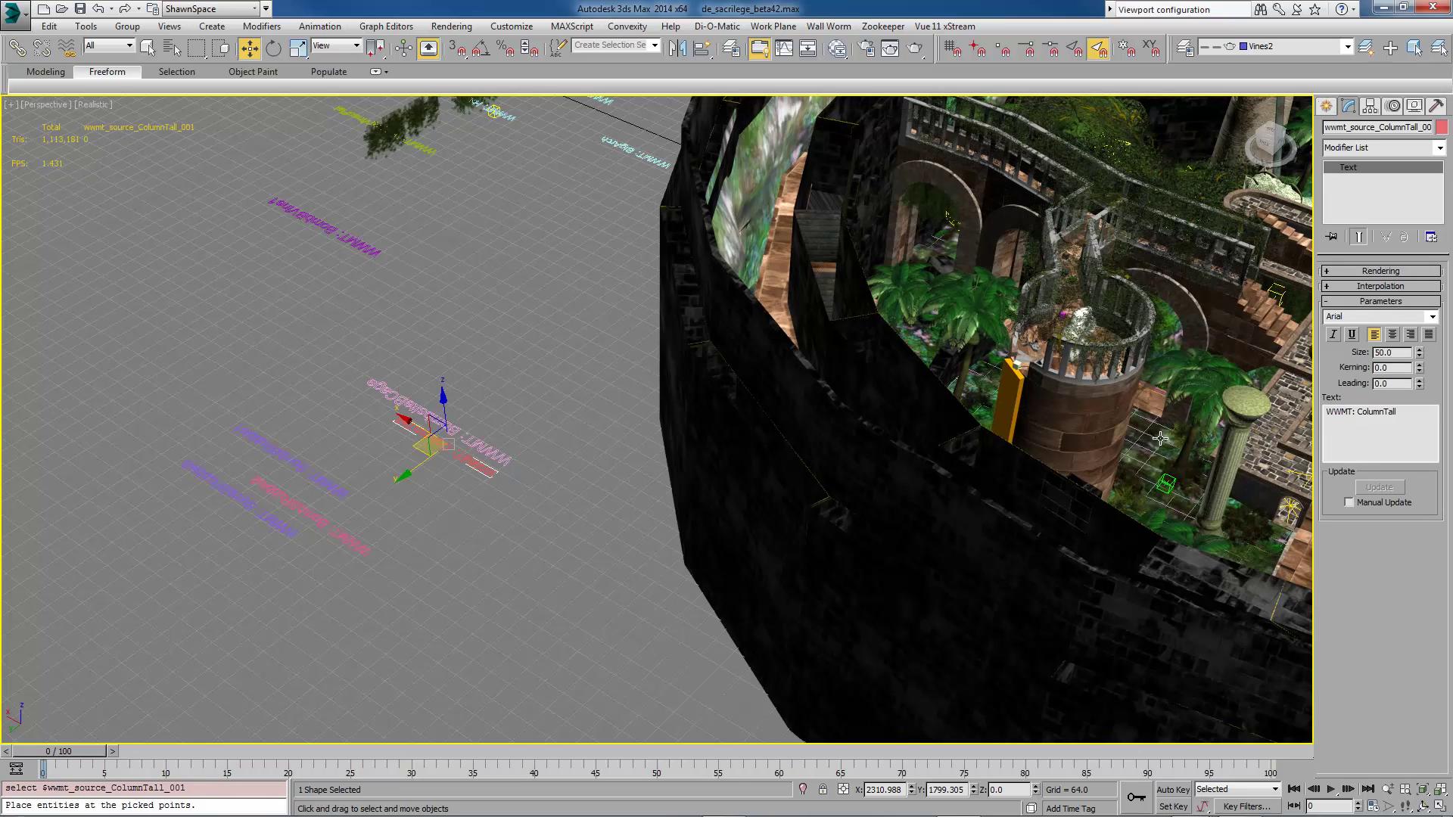
click(1246, 414)
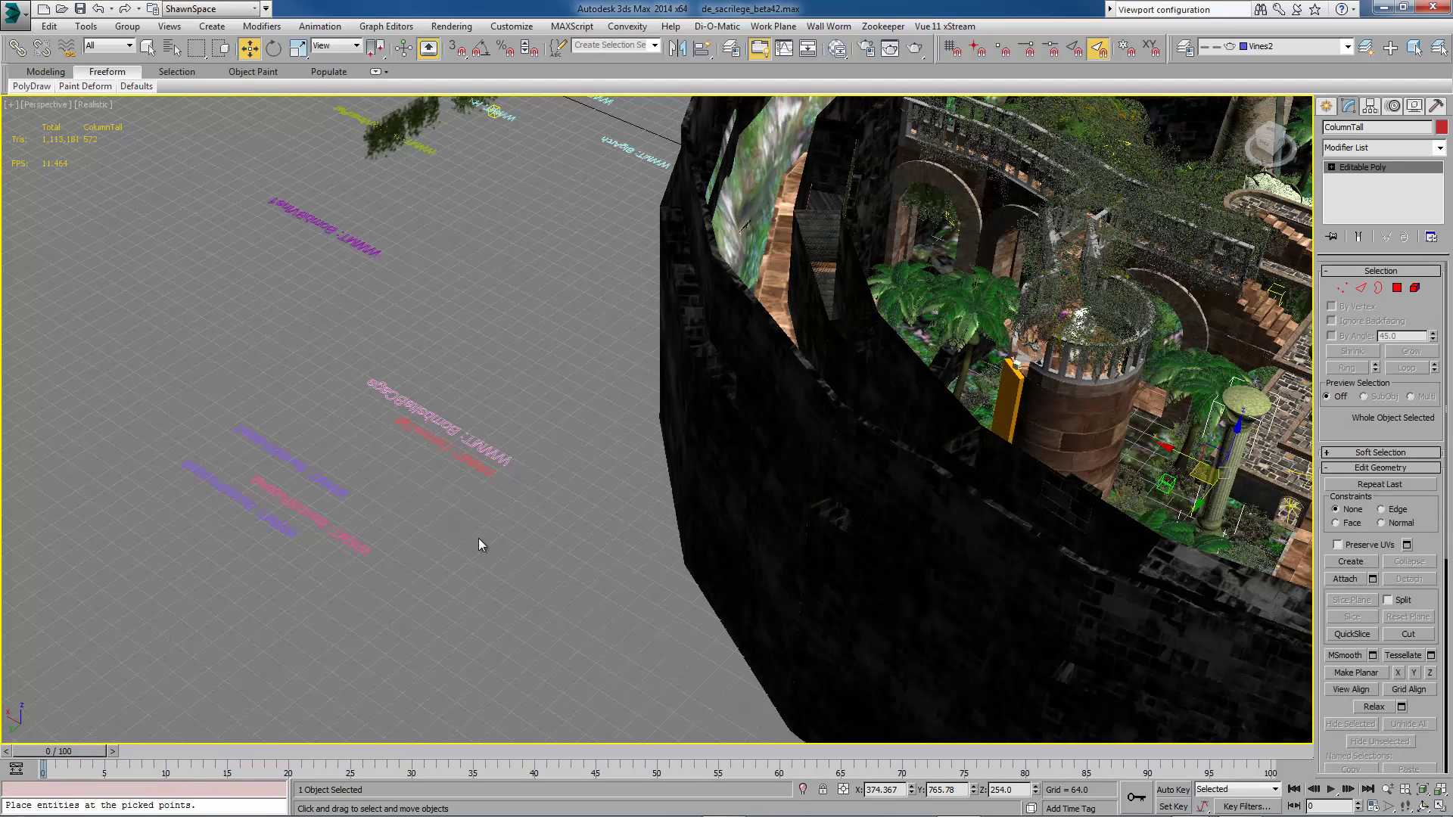
click(478, 472)
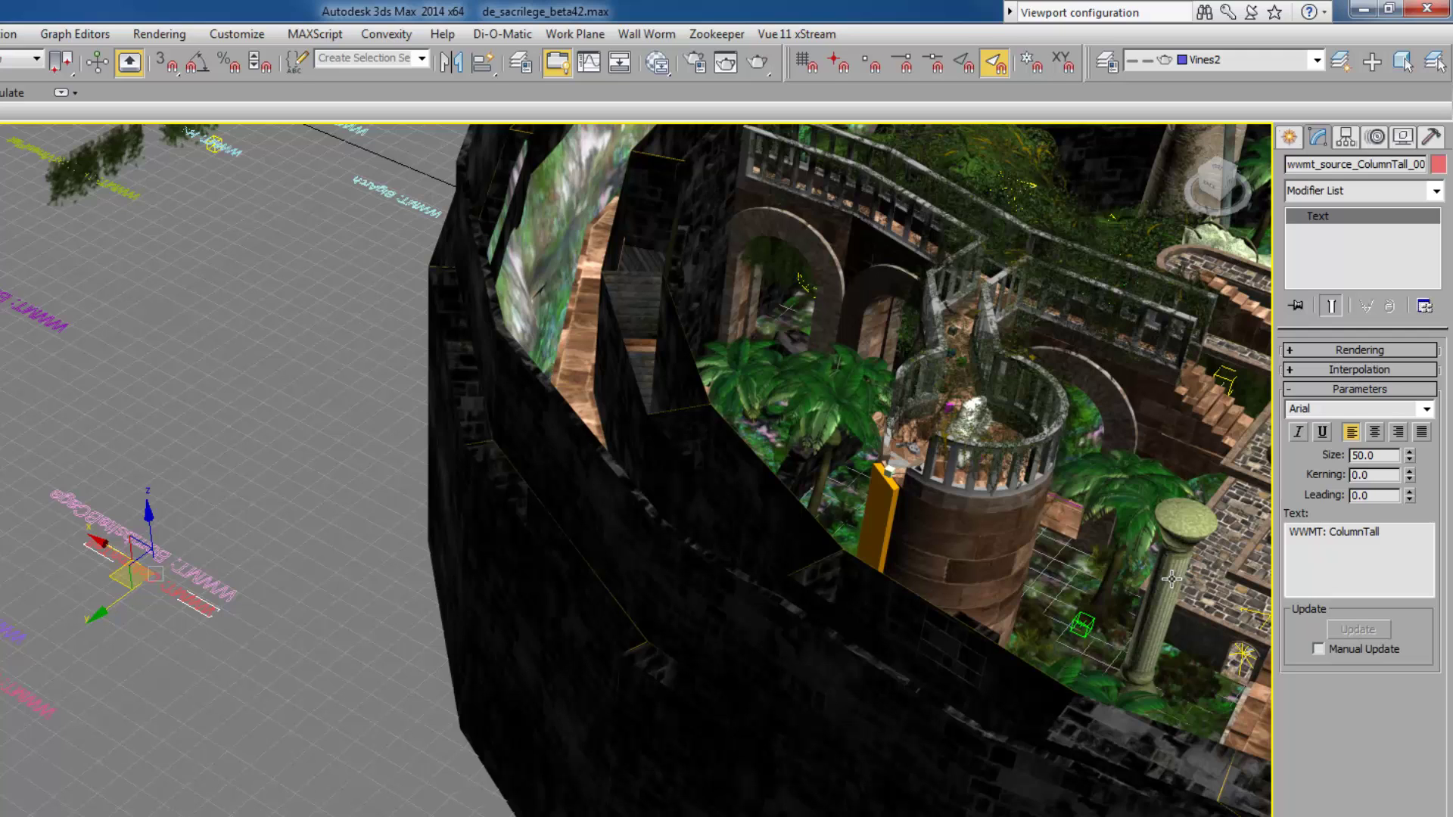
Open the Point Entities tool and move its window clear of the selected ColumnTall text helper.
click(635, 35)
mouse_move(681, 80)
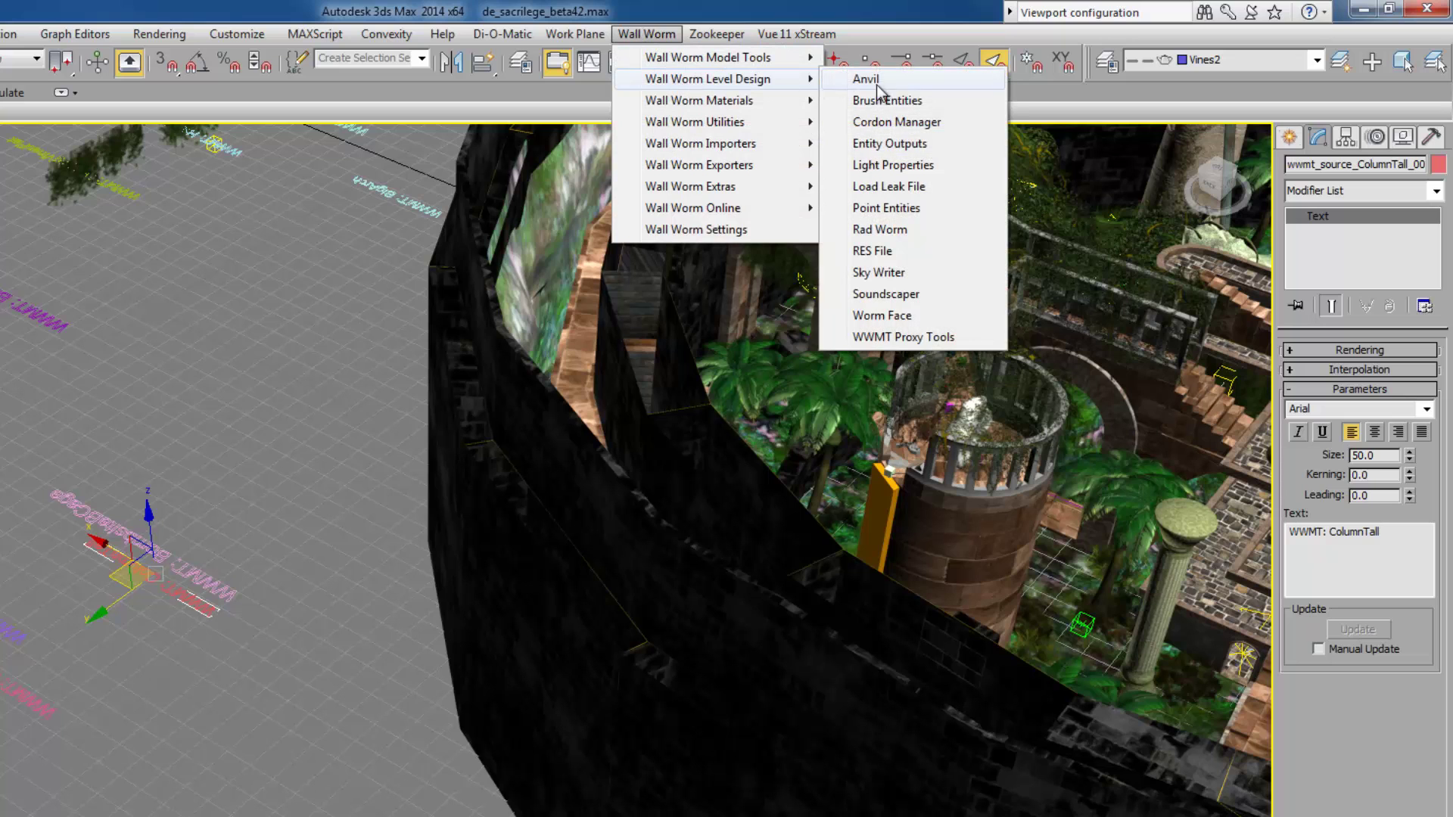
click(883, 207)
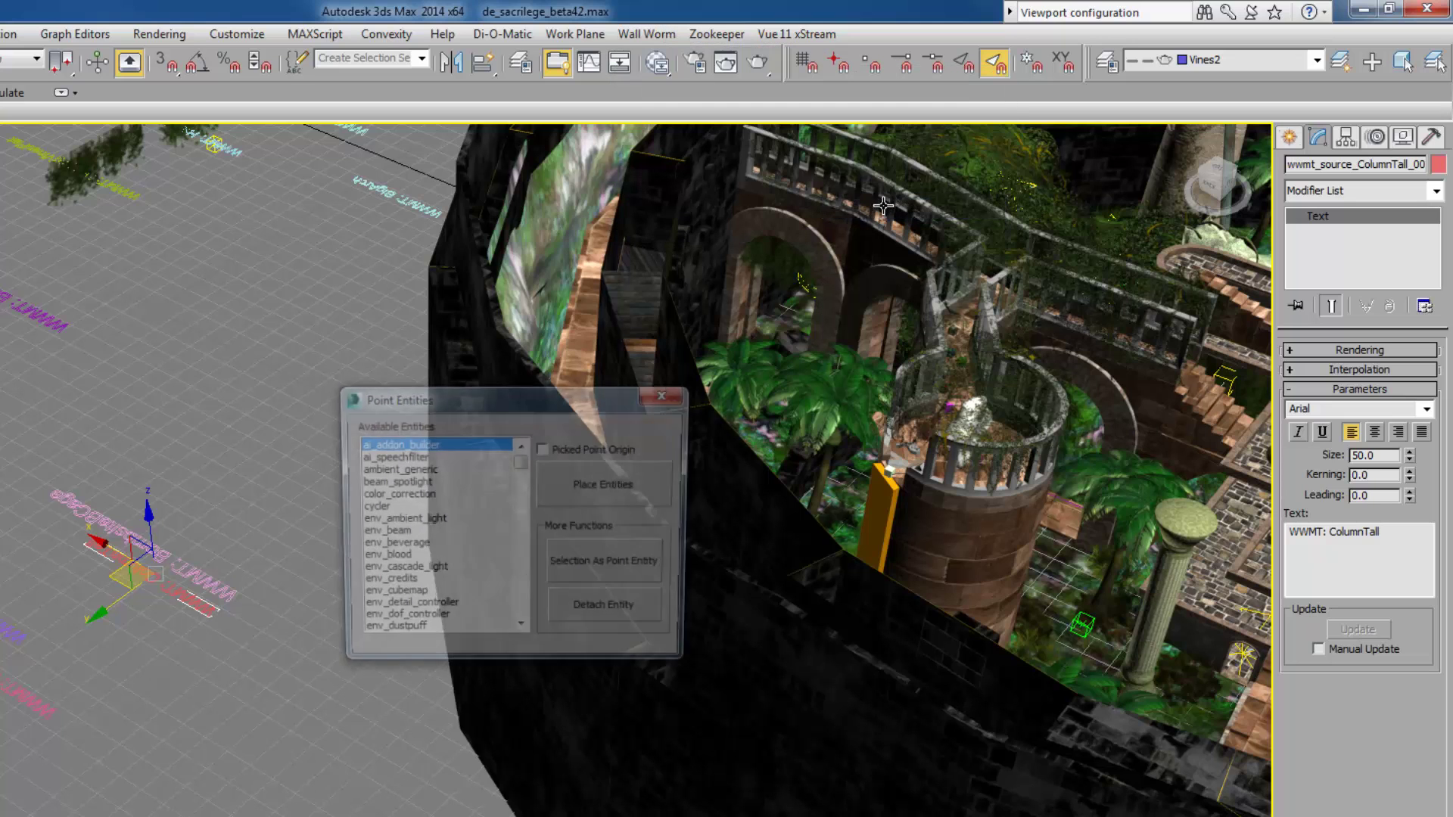
drag(493, 399, 0, 318)
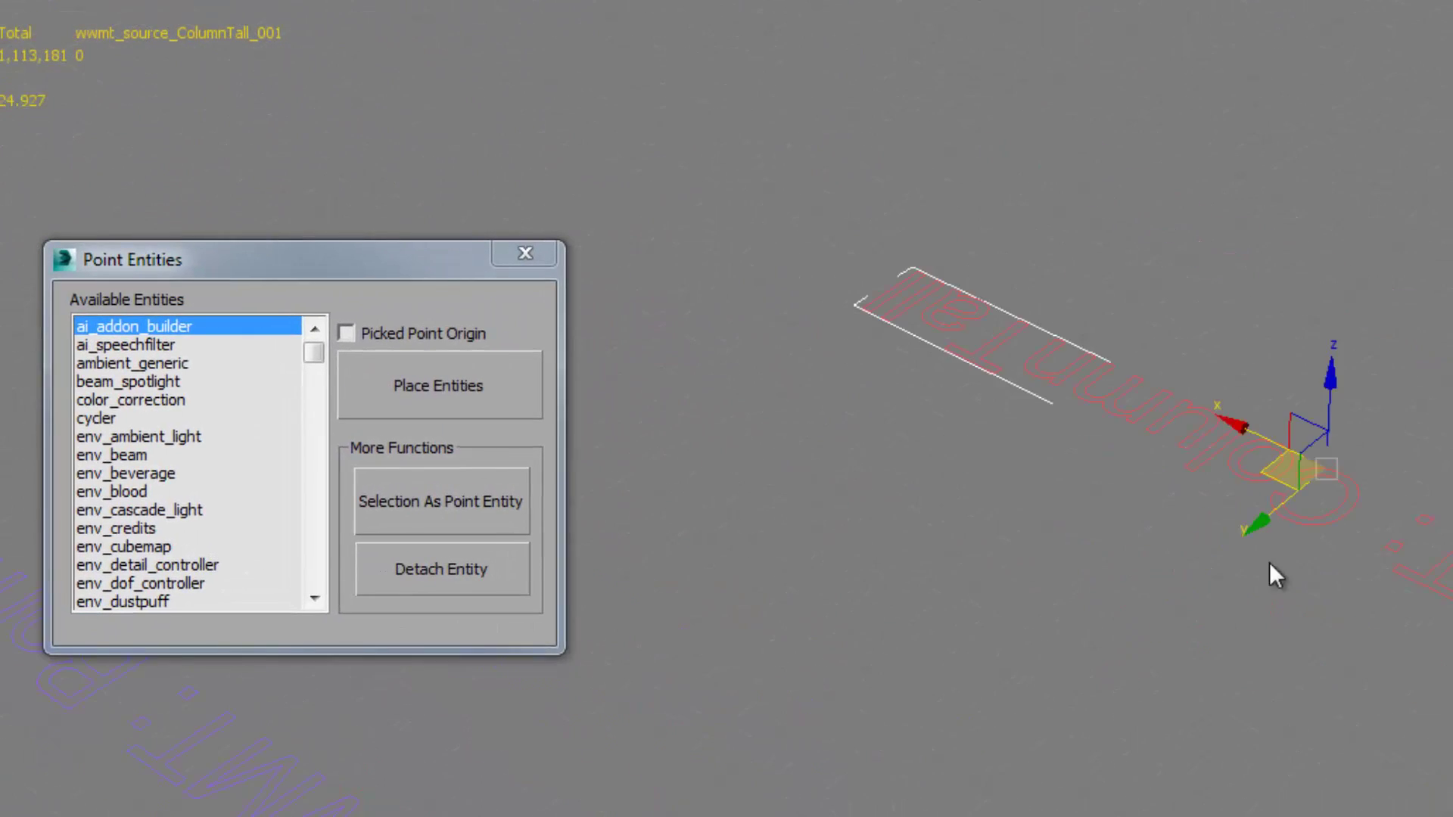
middle_drag(1269, 561, 1133, 672)
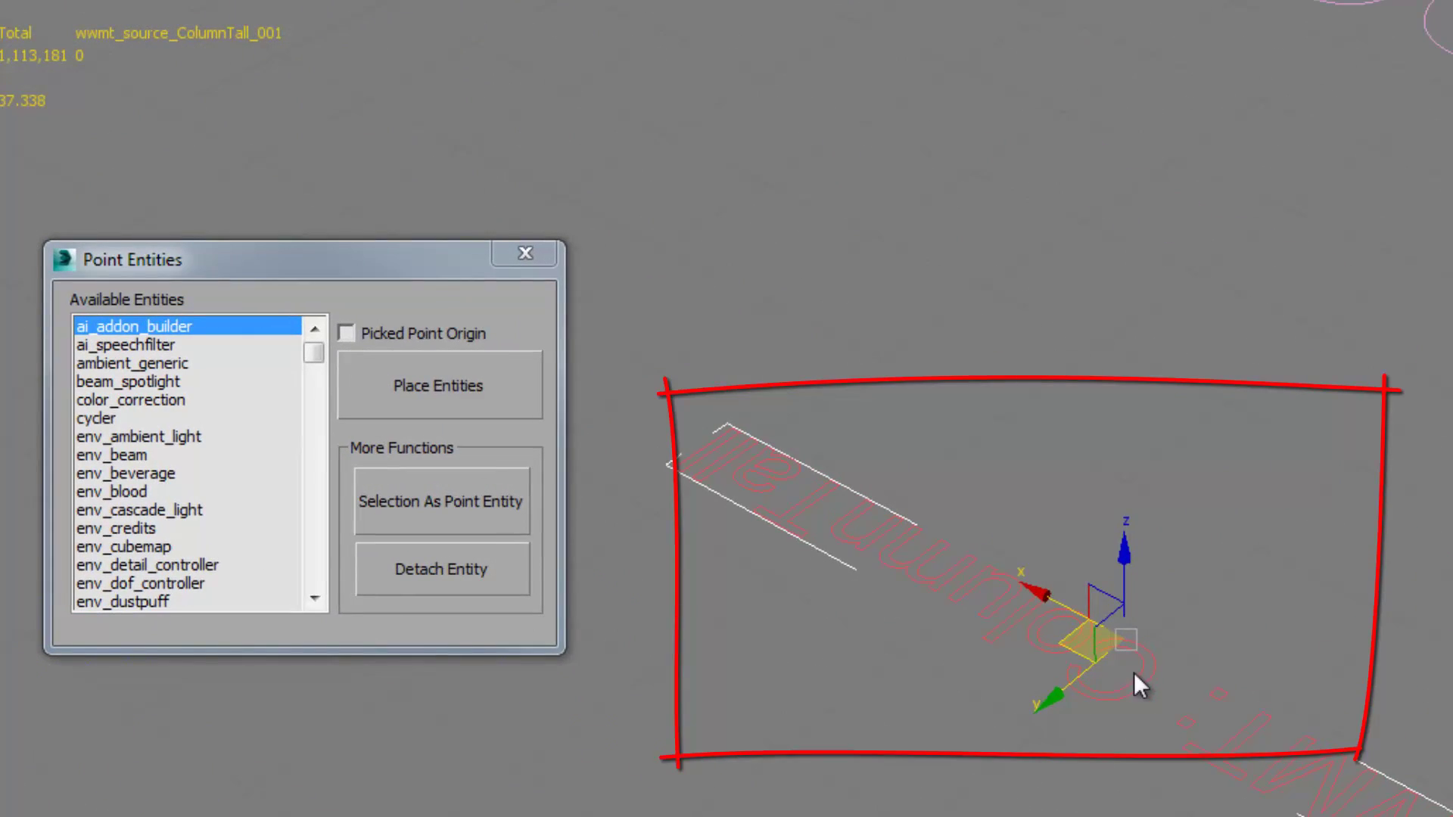
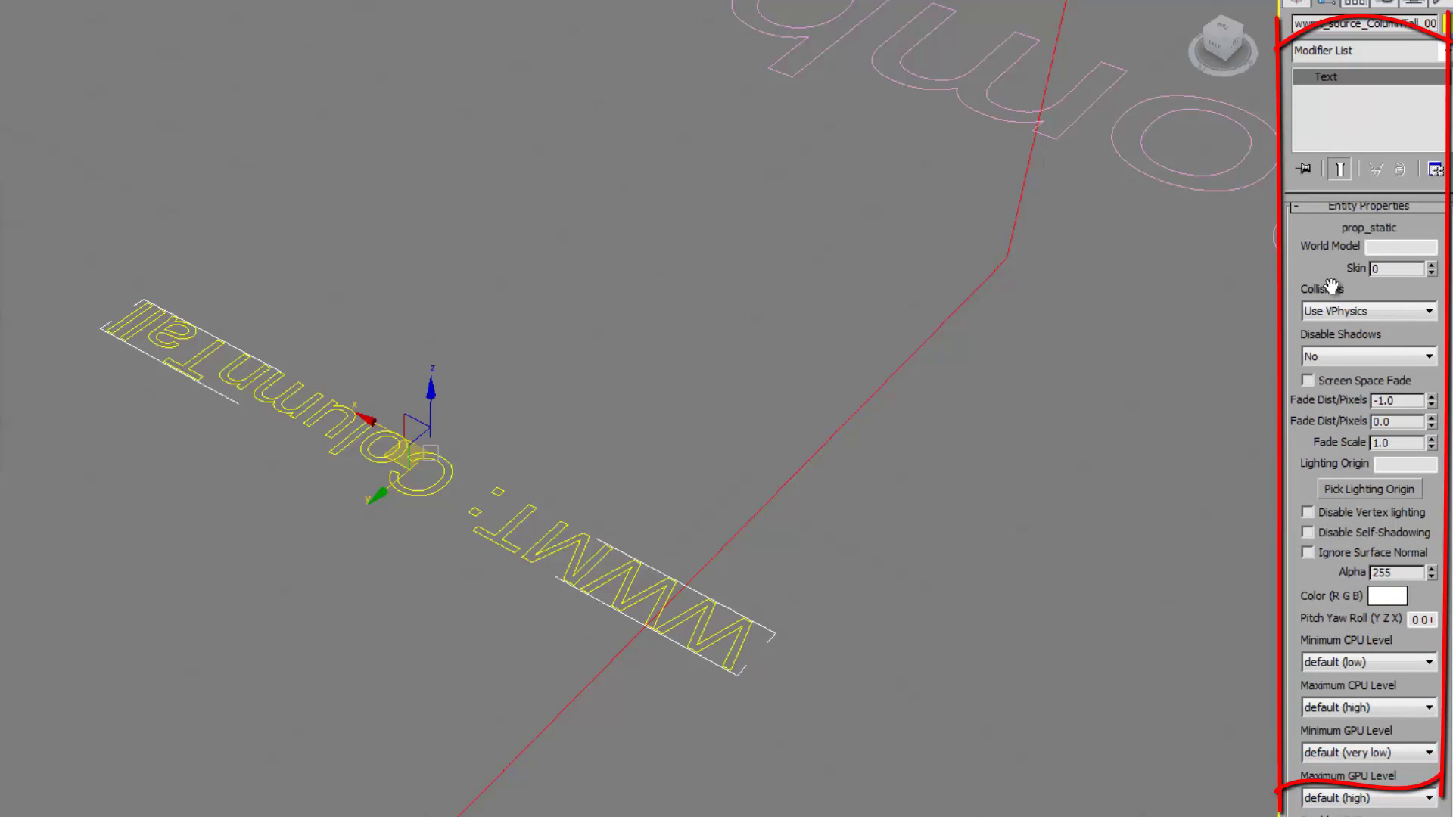
Examine the prop_static entity properties of the ColumnTall helper, including the collision, shadow, fade and Pitch Yaw Roll settings.
drag(1309, 485, 1309, 382)
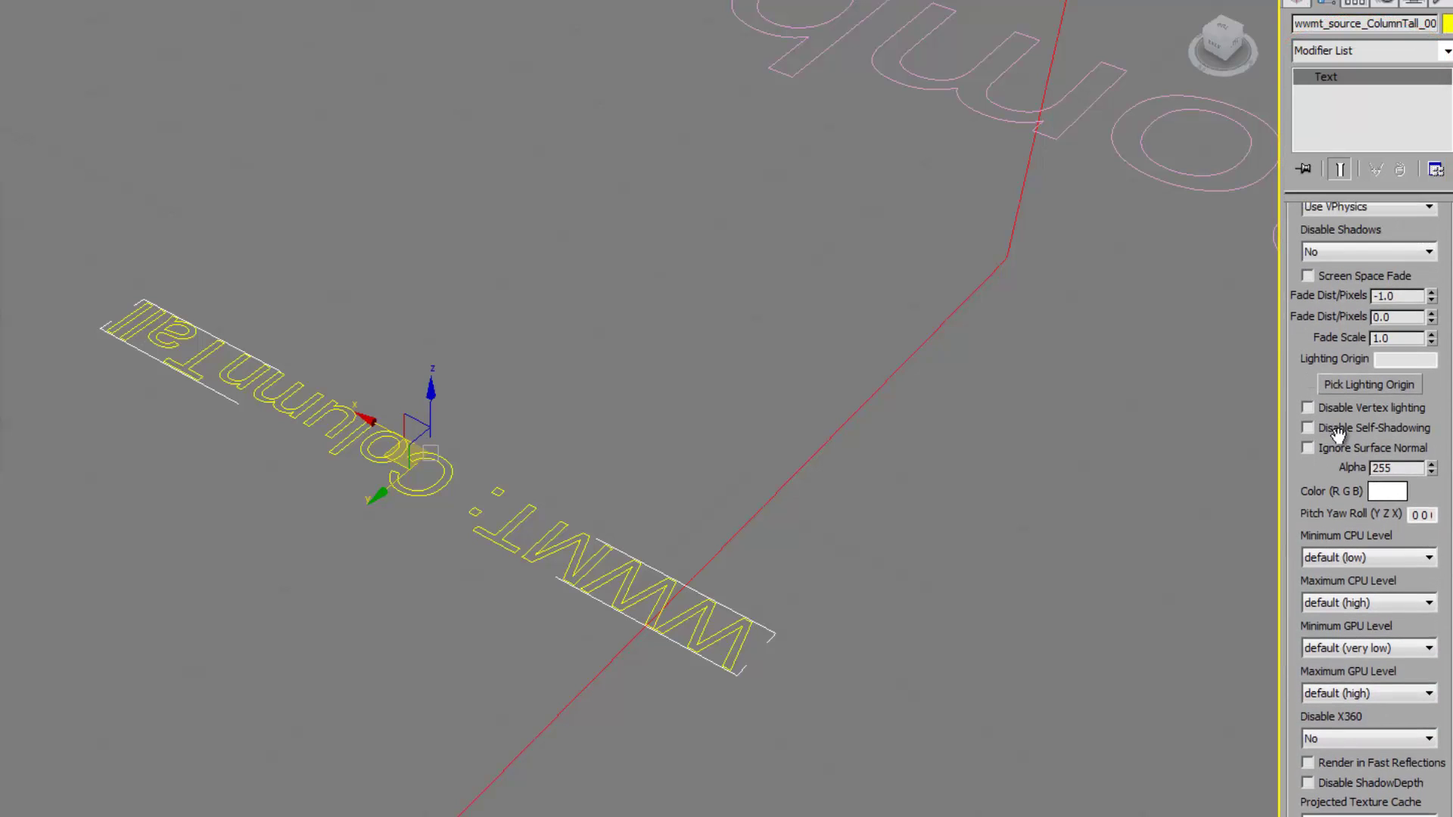
drag(1315, 488, 1318, 717)
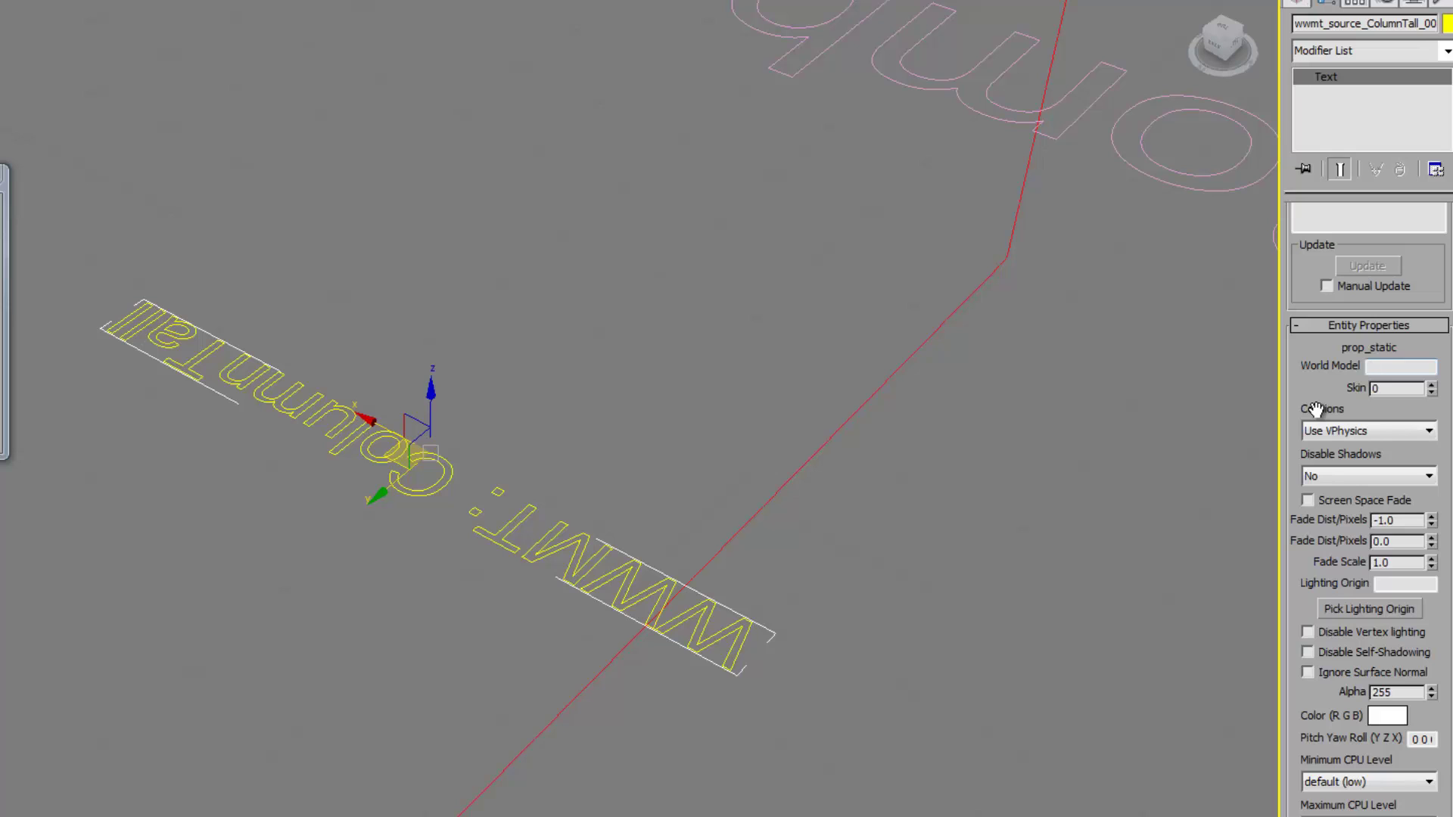
drag(1315, 410, 1330, 286)
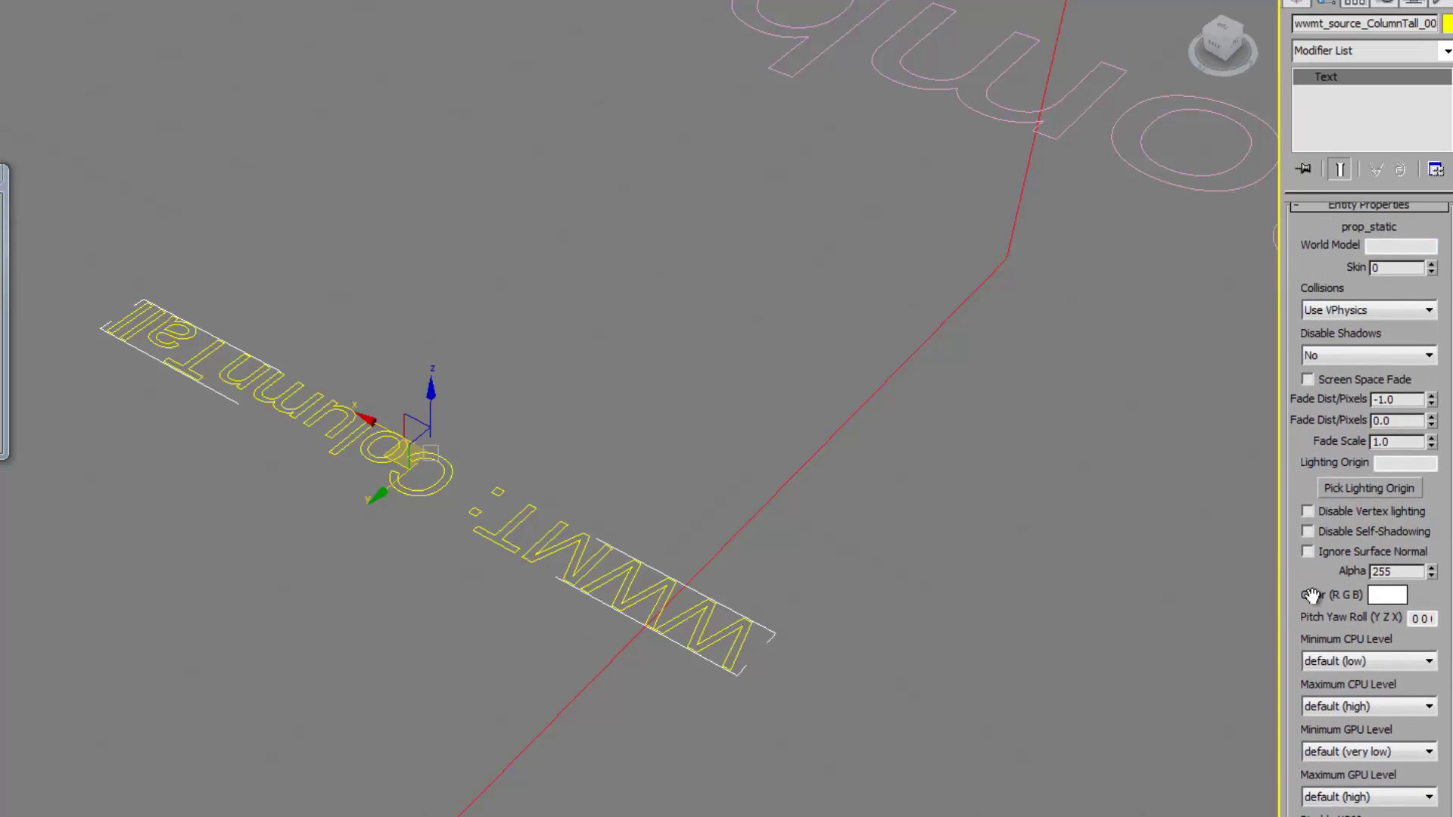
drag(1311, 619, 1315, 469)
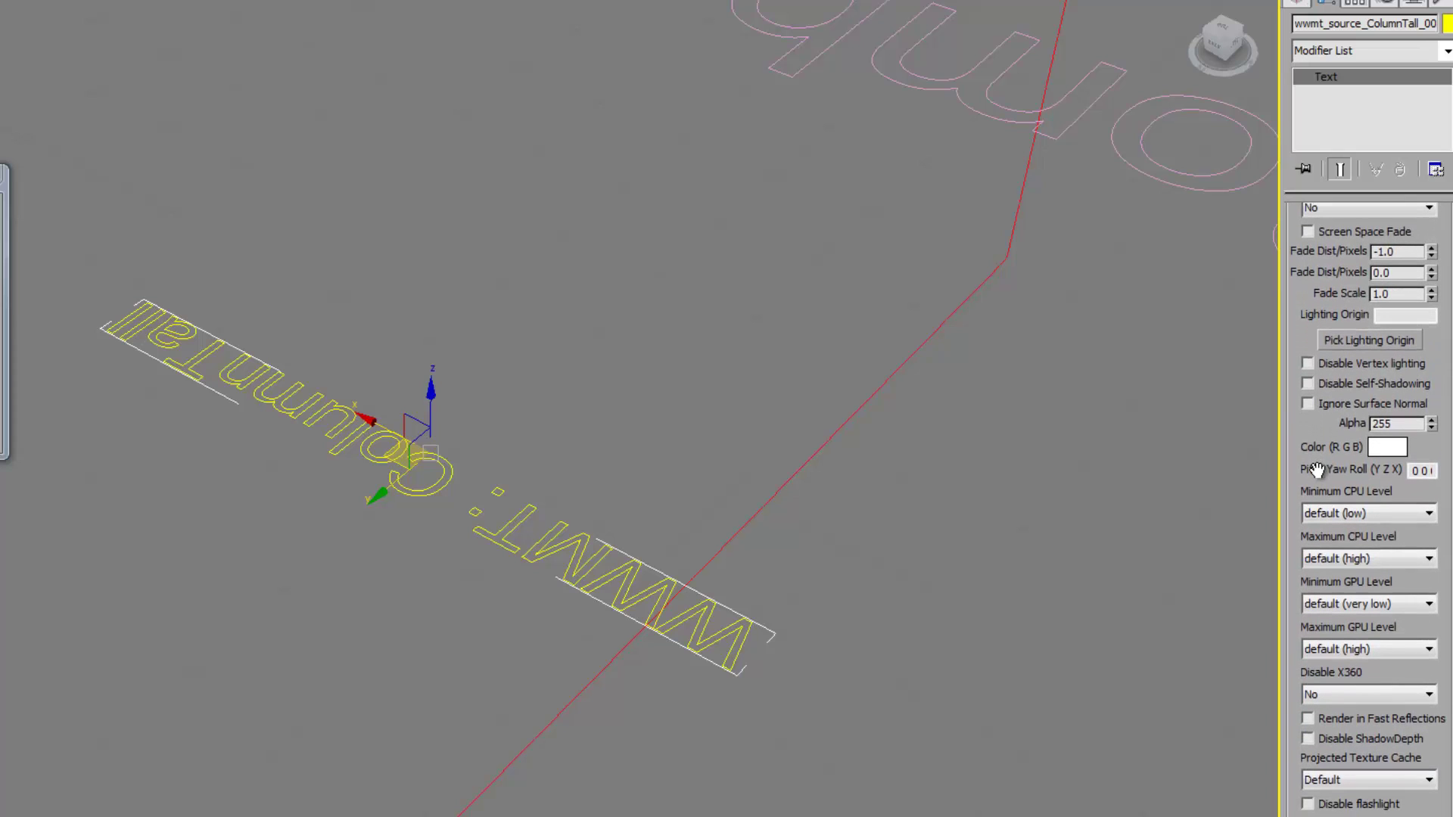
double_click(1421, 471)
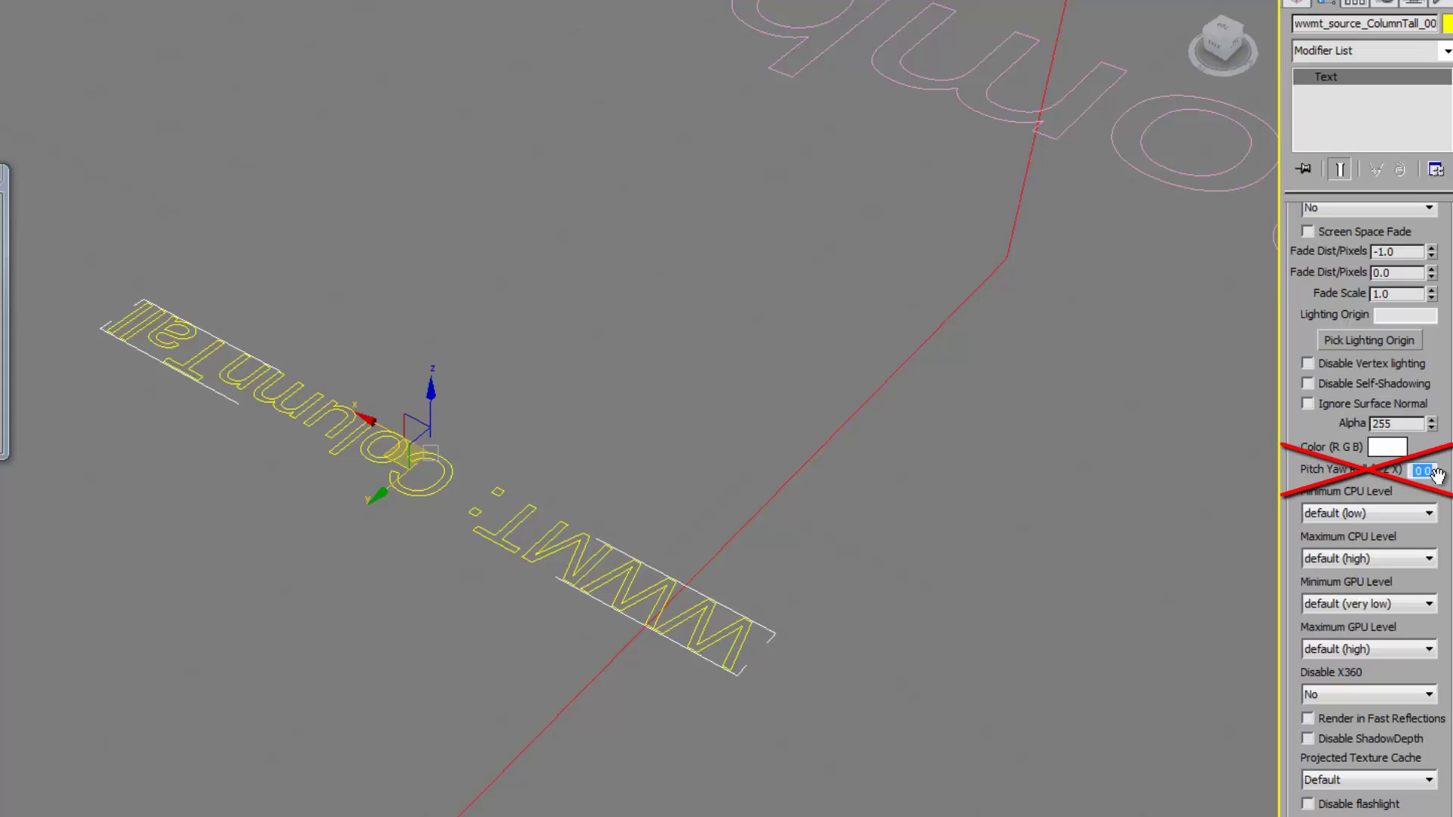
Assign prop_dynamic to the ColumnTall helper as its point entity and detach the entity data from it.
key(shift+End)
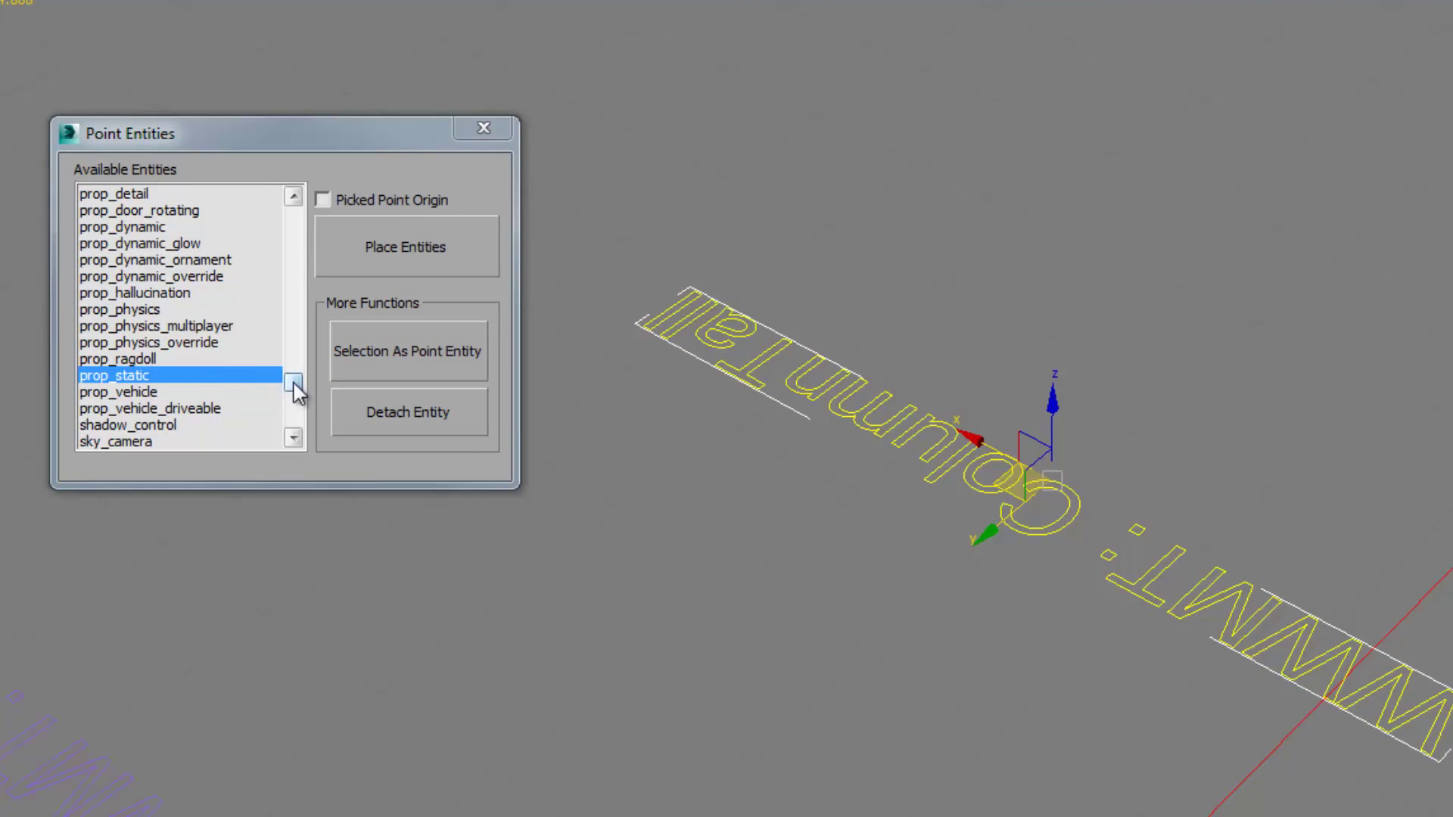
click(162, 227)
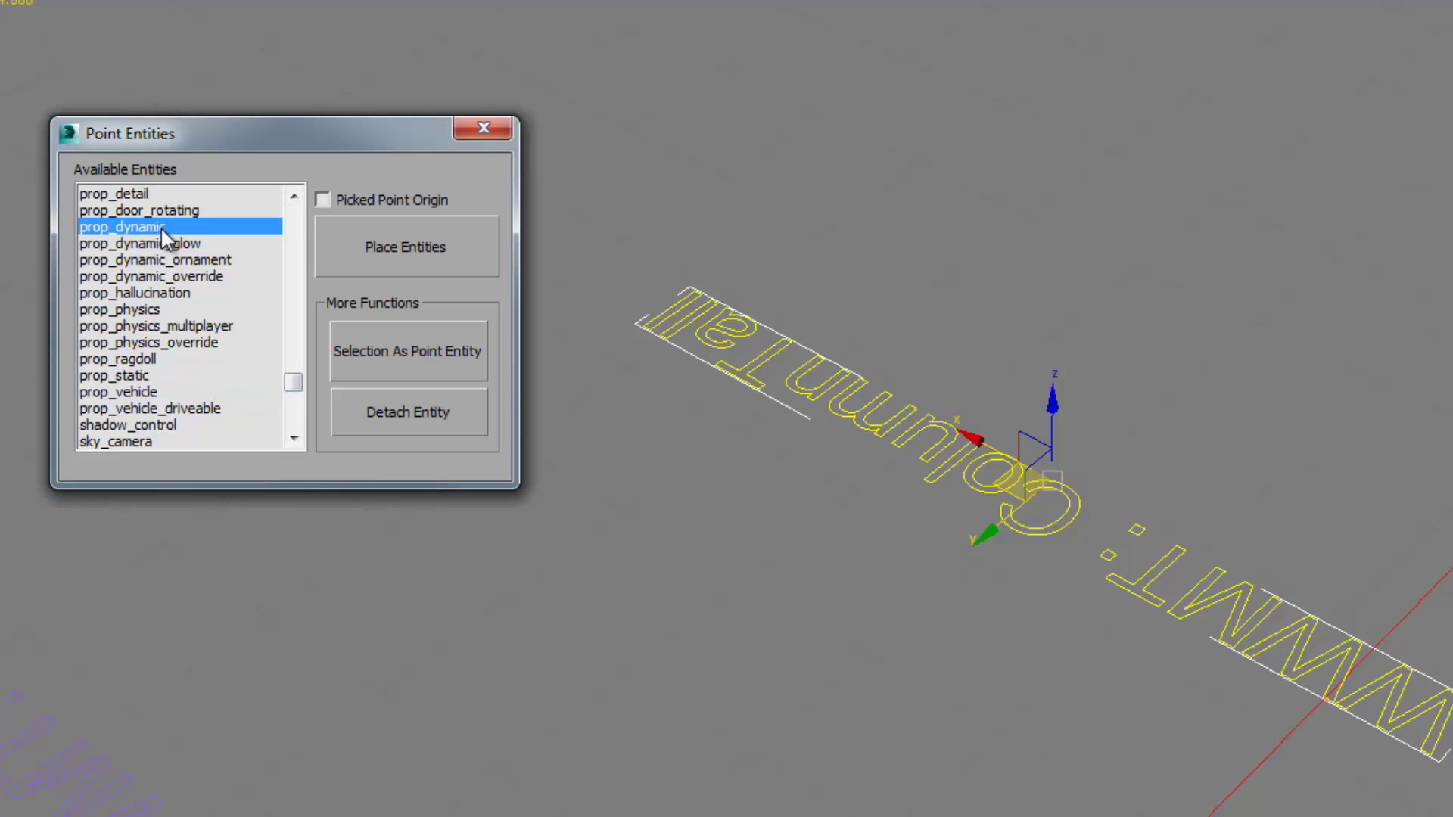
click(416, 369)
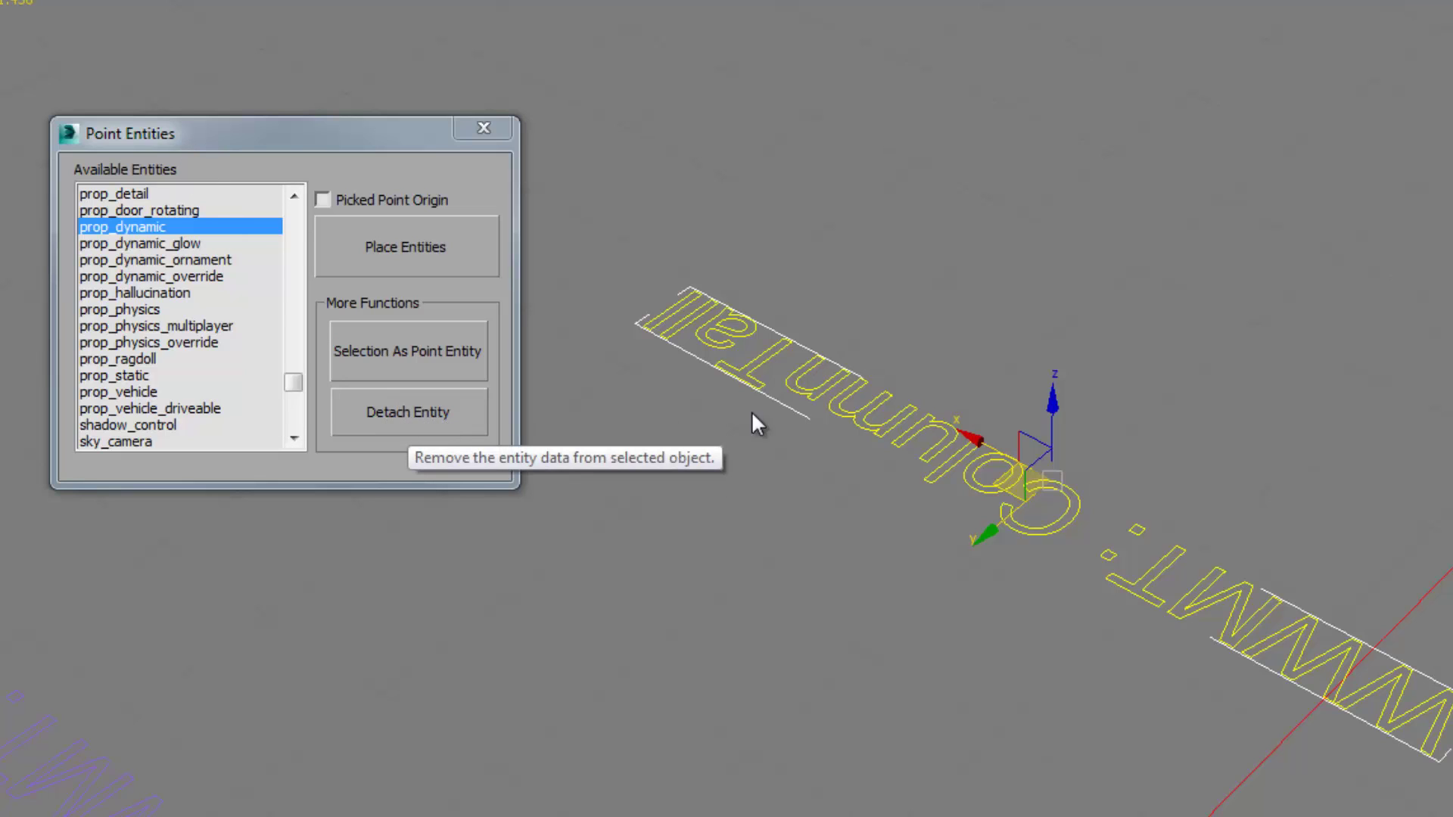
click(407, 414)
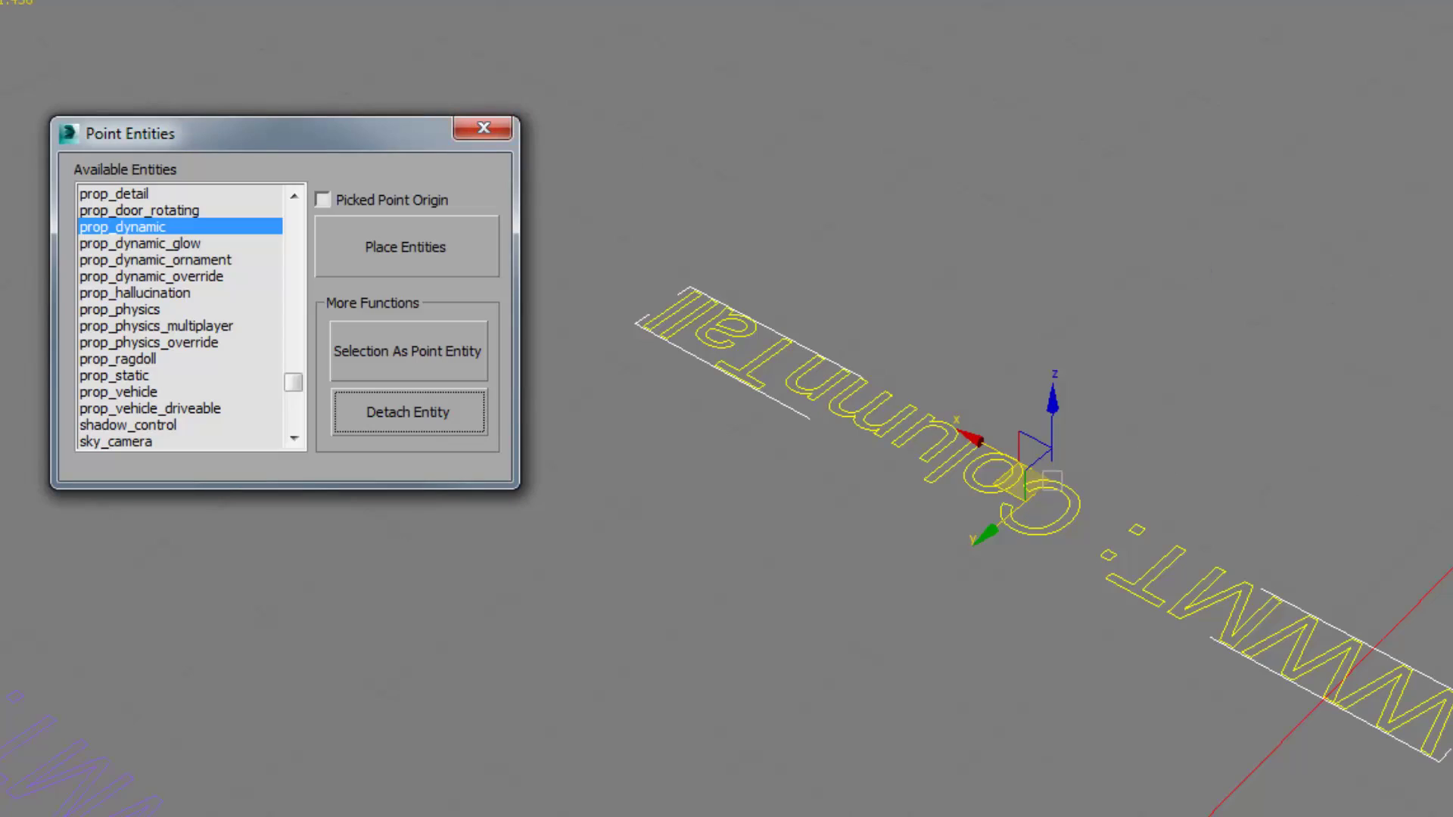
click(484, 128)
Return inside the map and inspect the palms around the round tower, selecting the LargeBulbPine004 and SmallBulbPine001 groups.
scroll(1208, 569, down, 5)
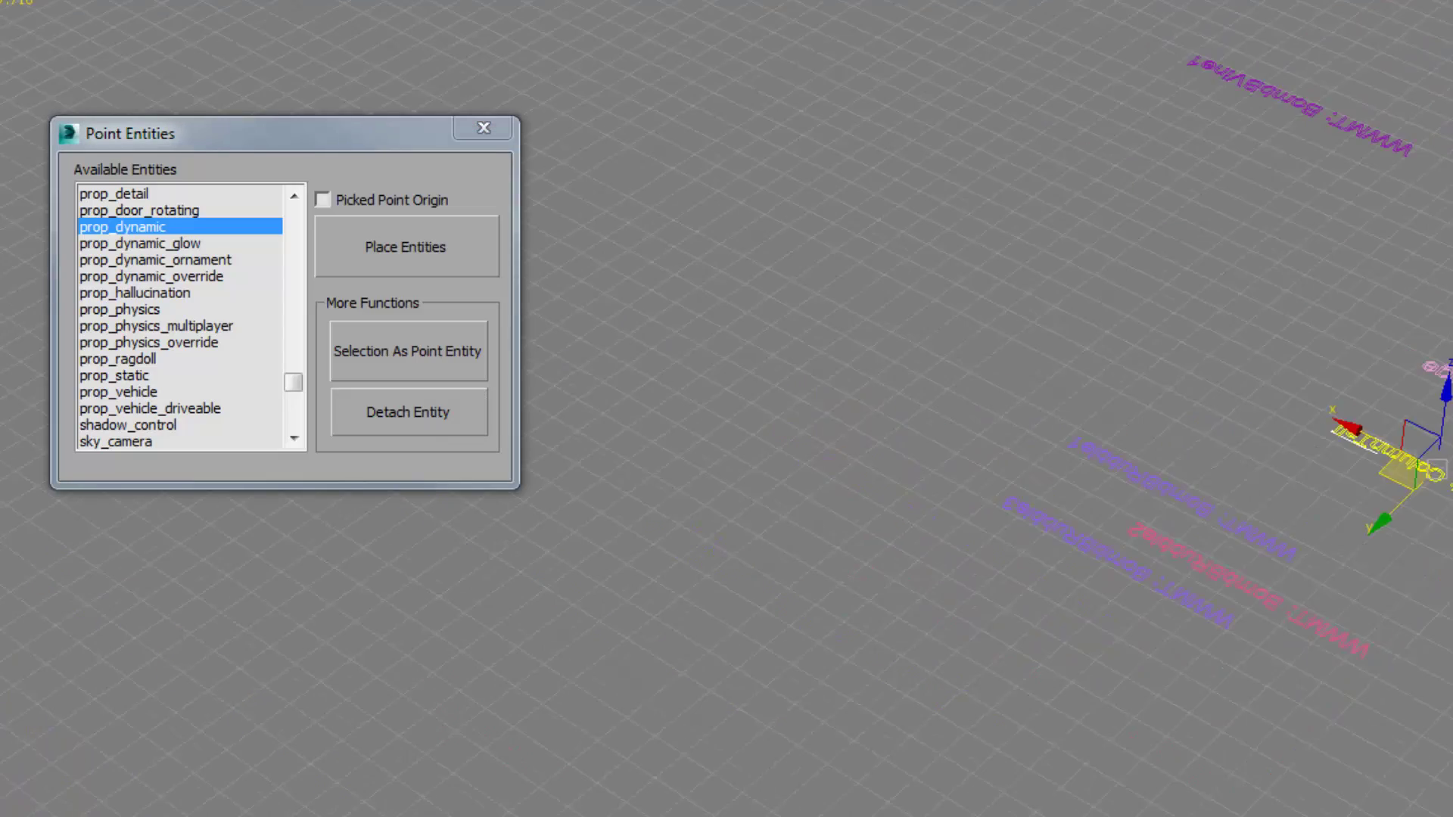
middle_drag(1438, 491, 1208, 570)
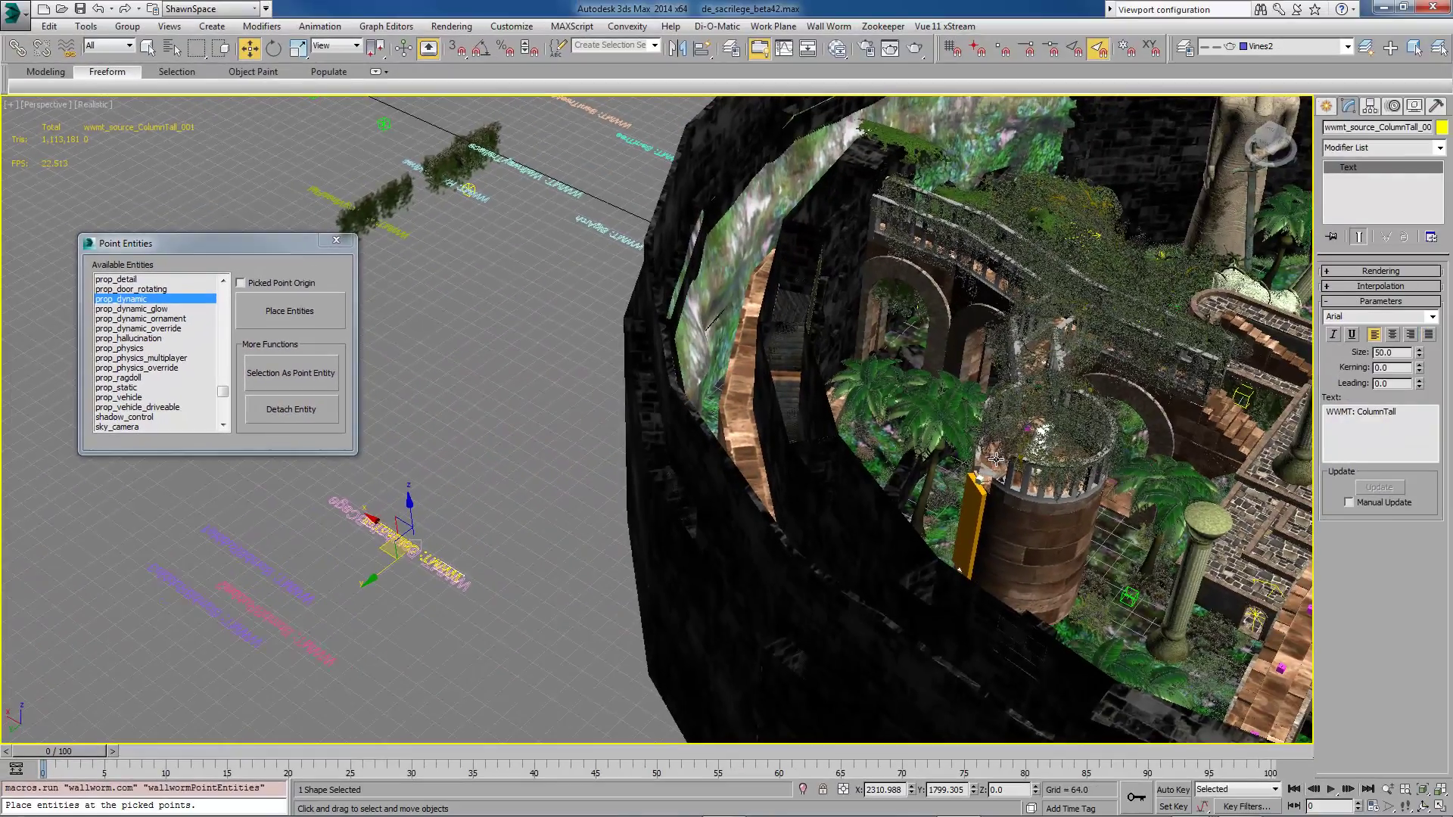
middle_drag(1381, 469, 1255, 509)
scroll(890, 475, up, 3)
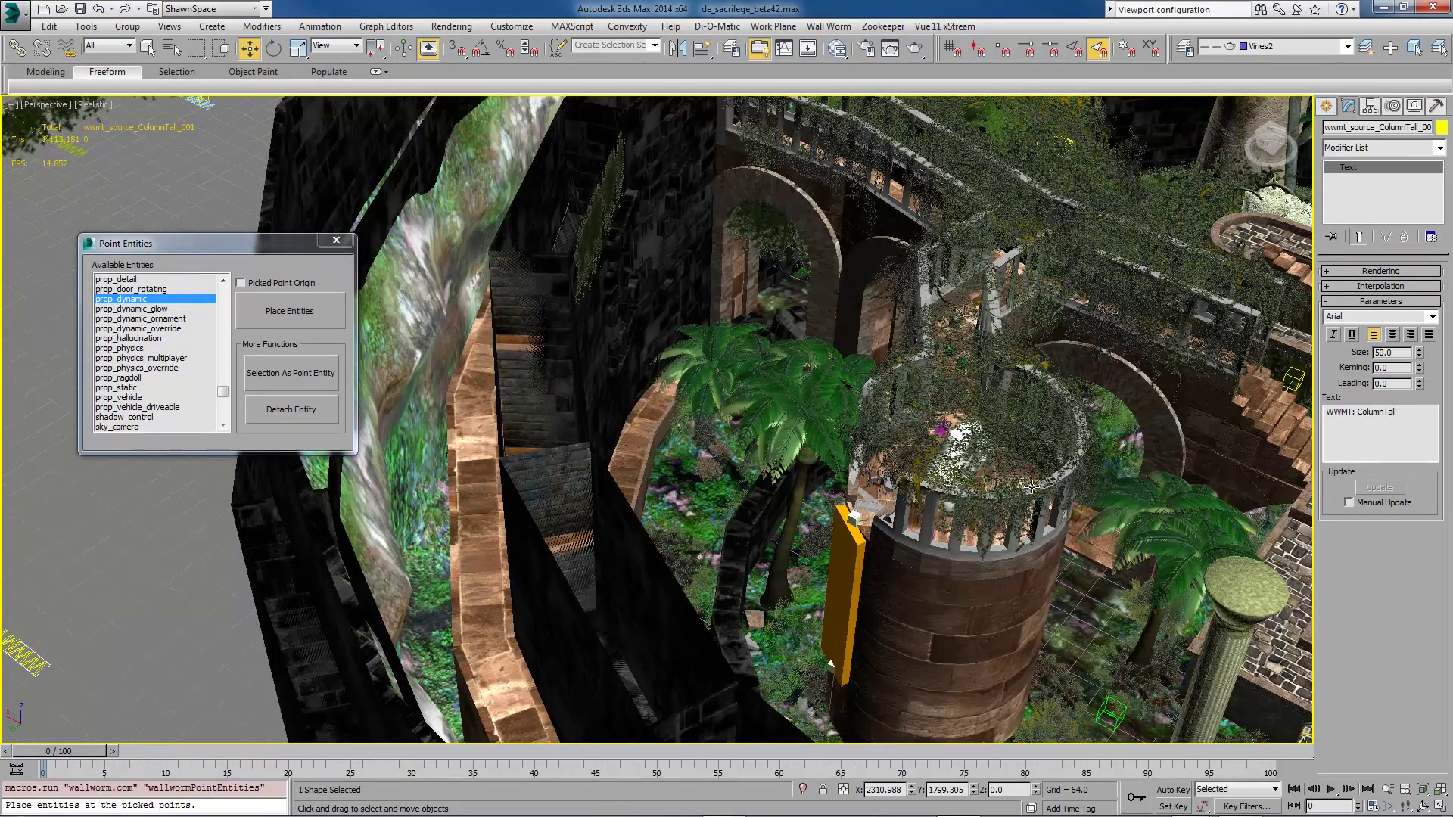
click(785, 544)
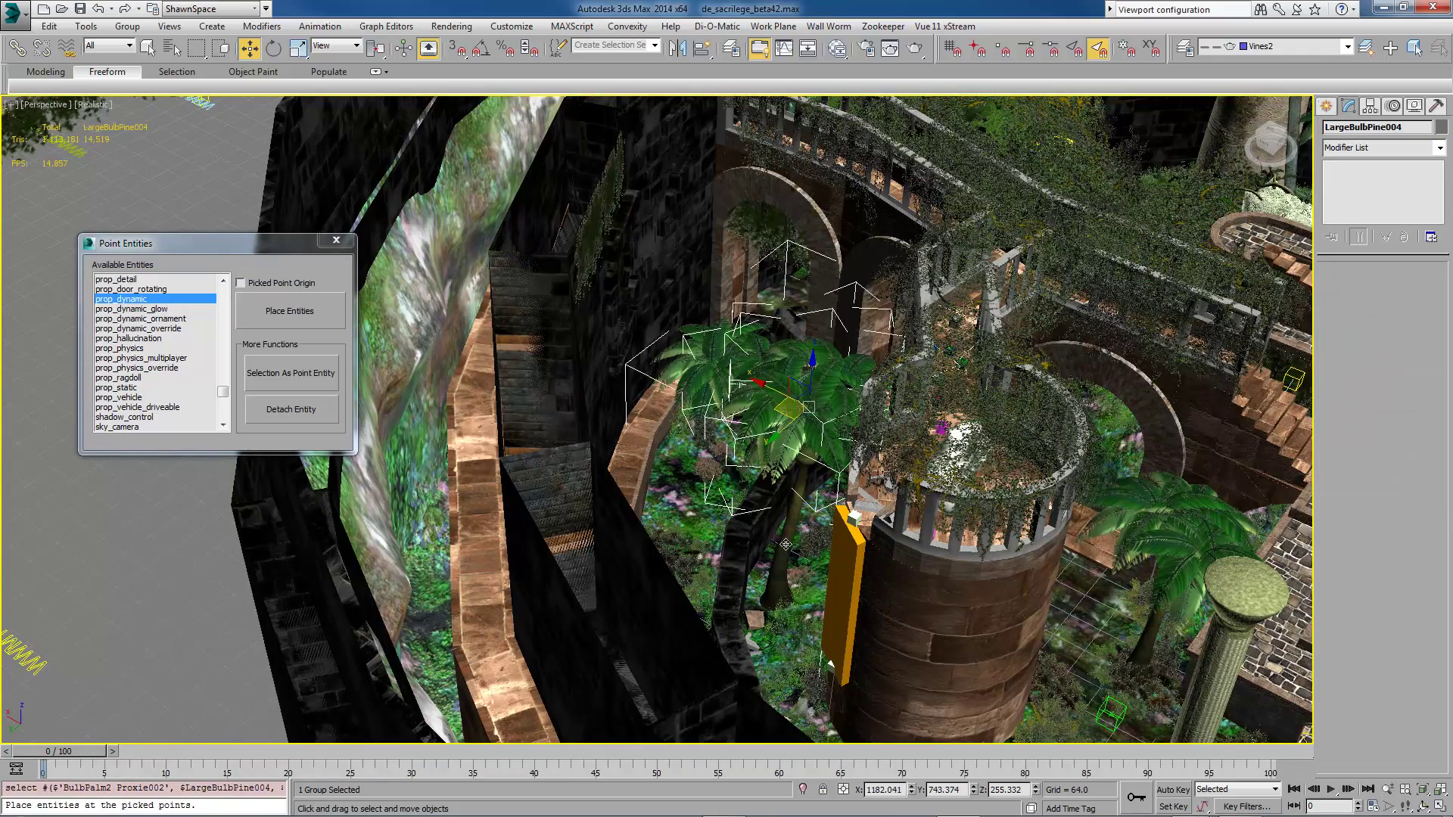
middle_drag(811, 471, 847, 471)
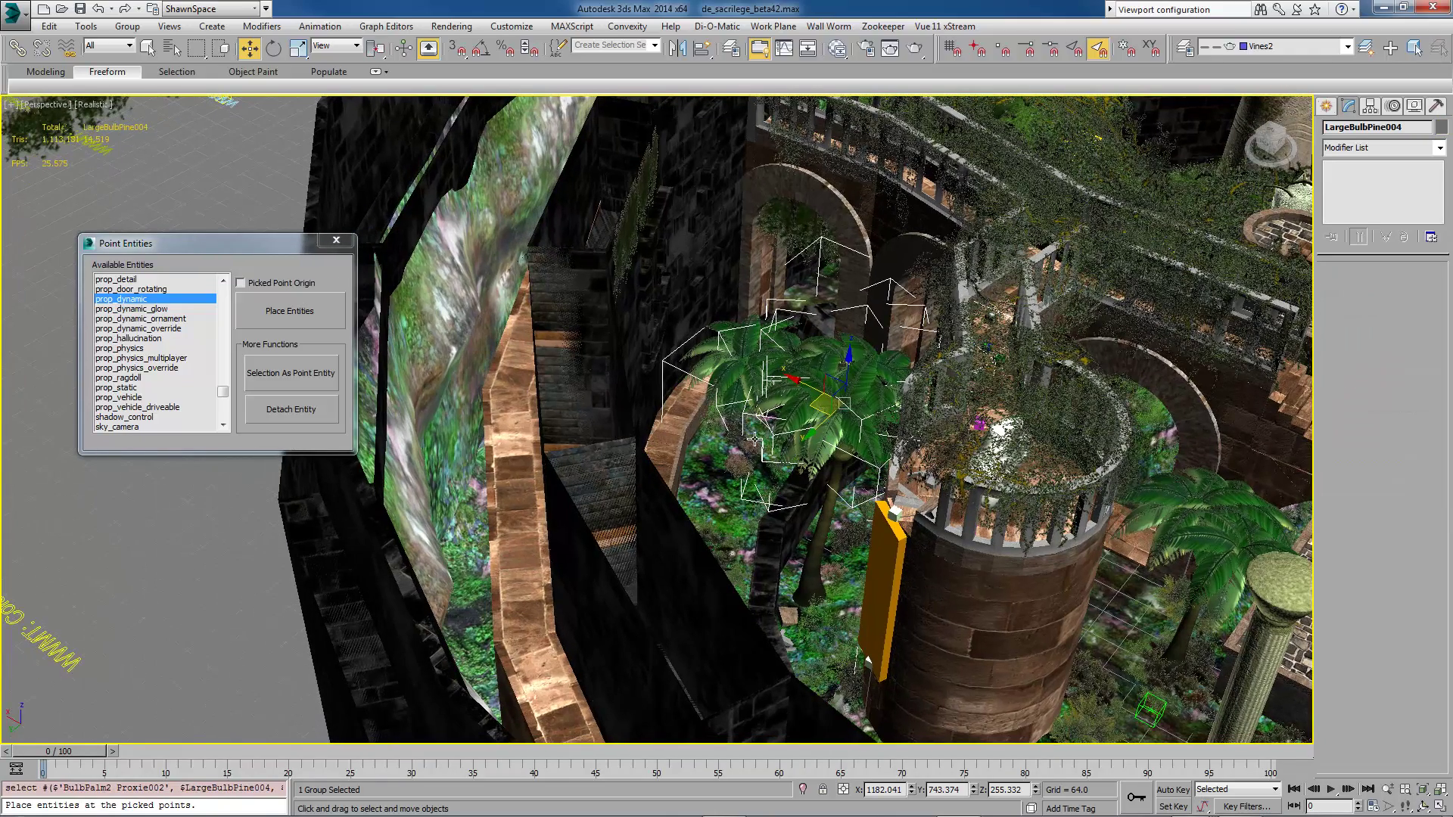
middle_drag(955, 490, 812, 465)
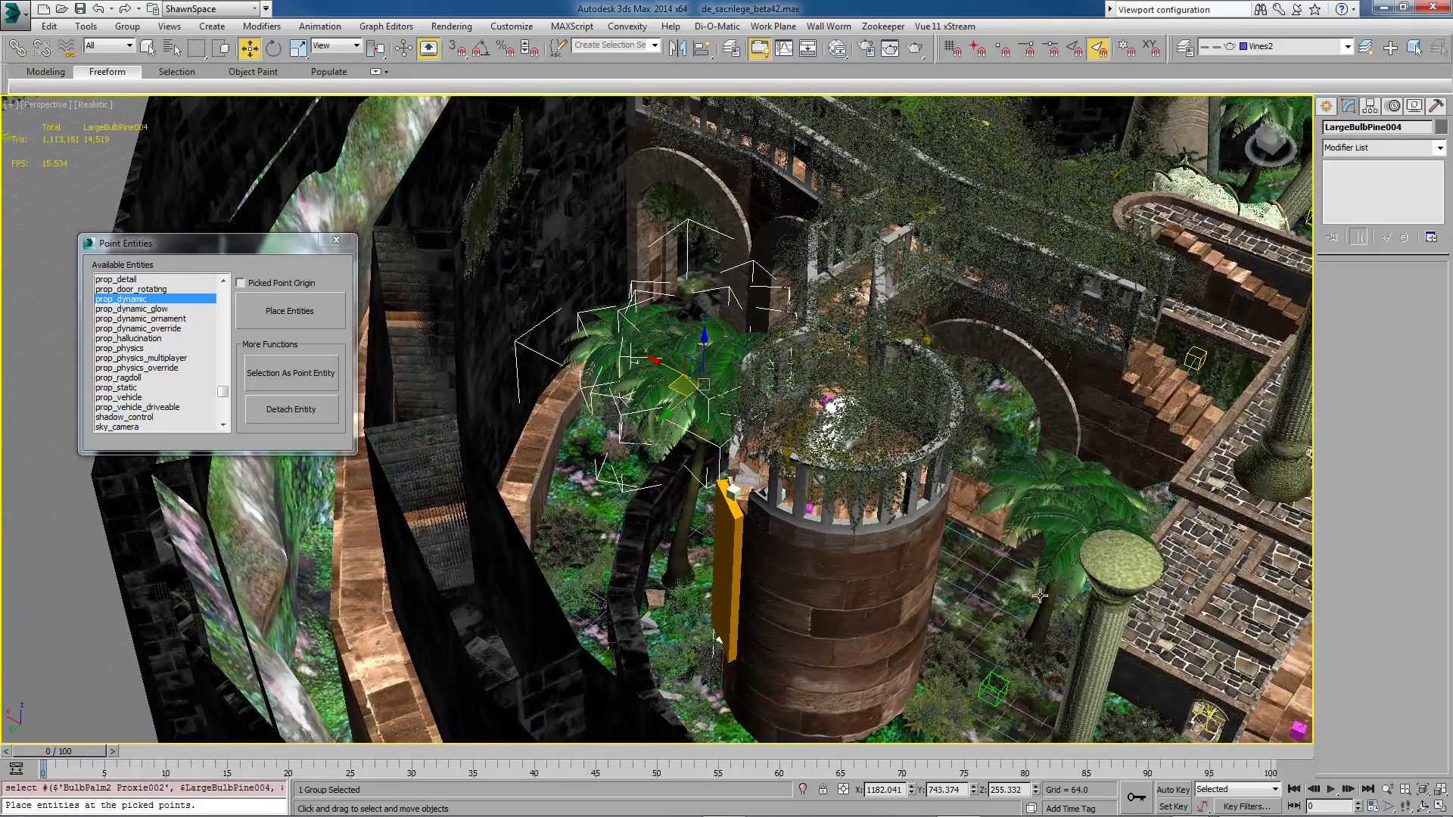
click(1044, 608)
middle_drag(1052, 560, 1233, 533)
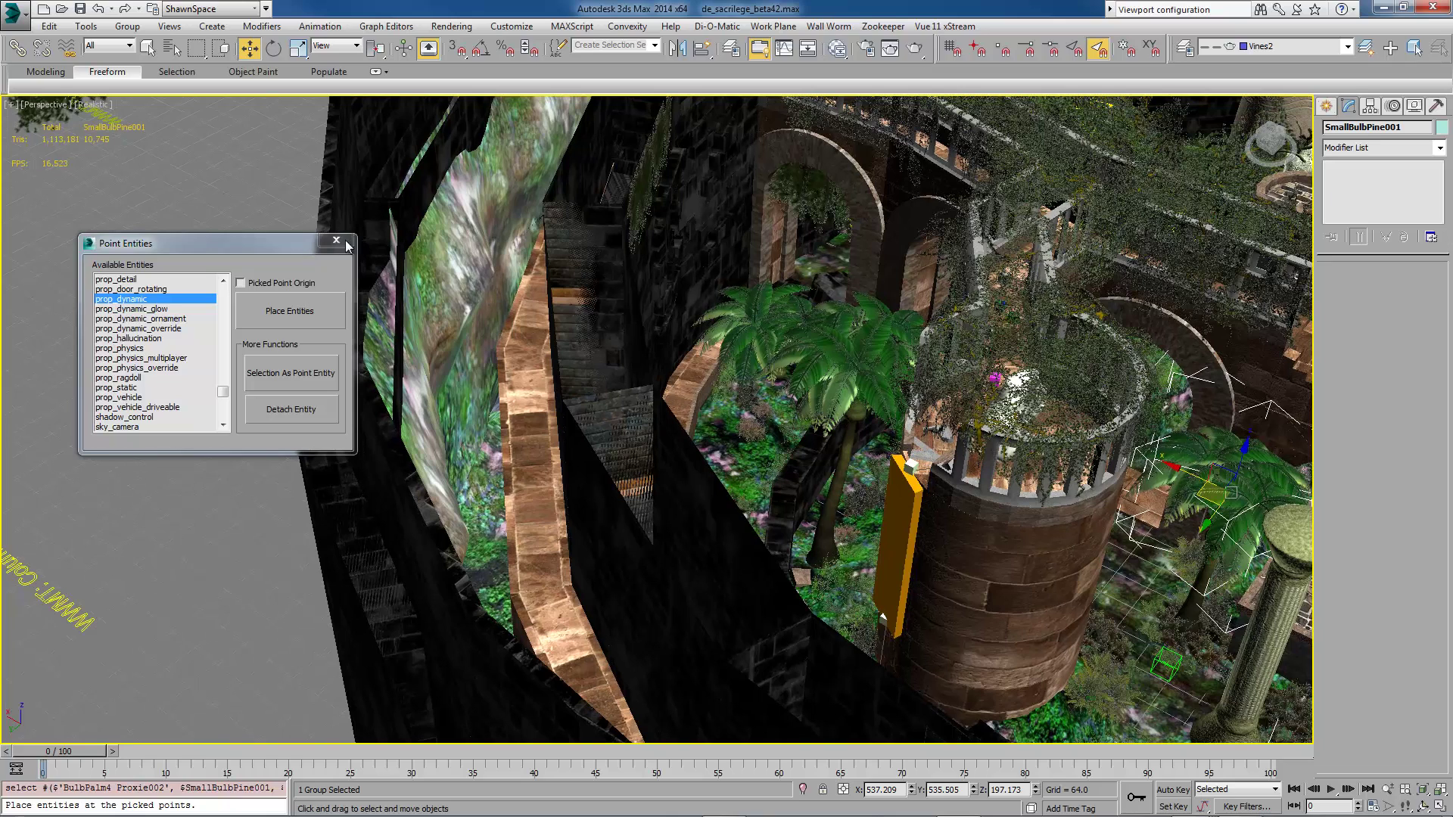
Move the Point Entities window aside and select the tall column mesh ColumnTall Proxie008 on the stone plaza.
drag(289, 244, 231, 244)
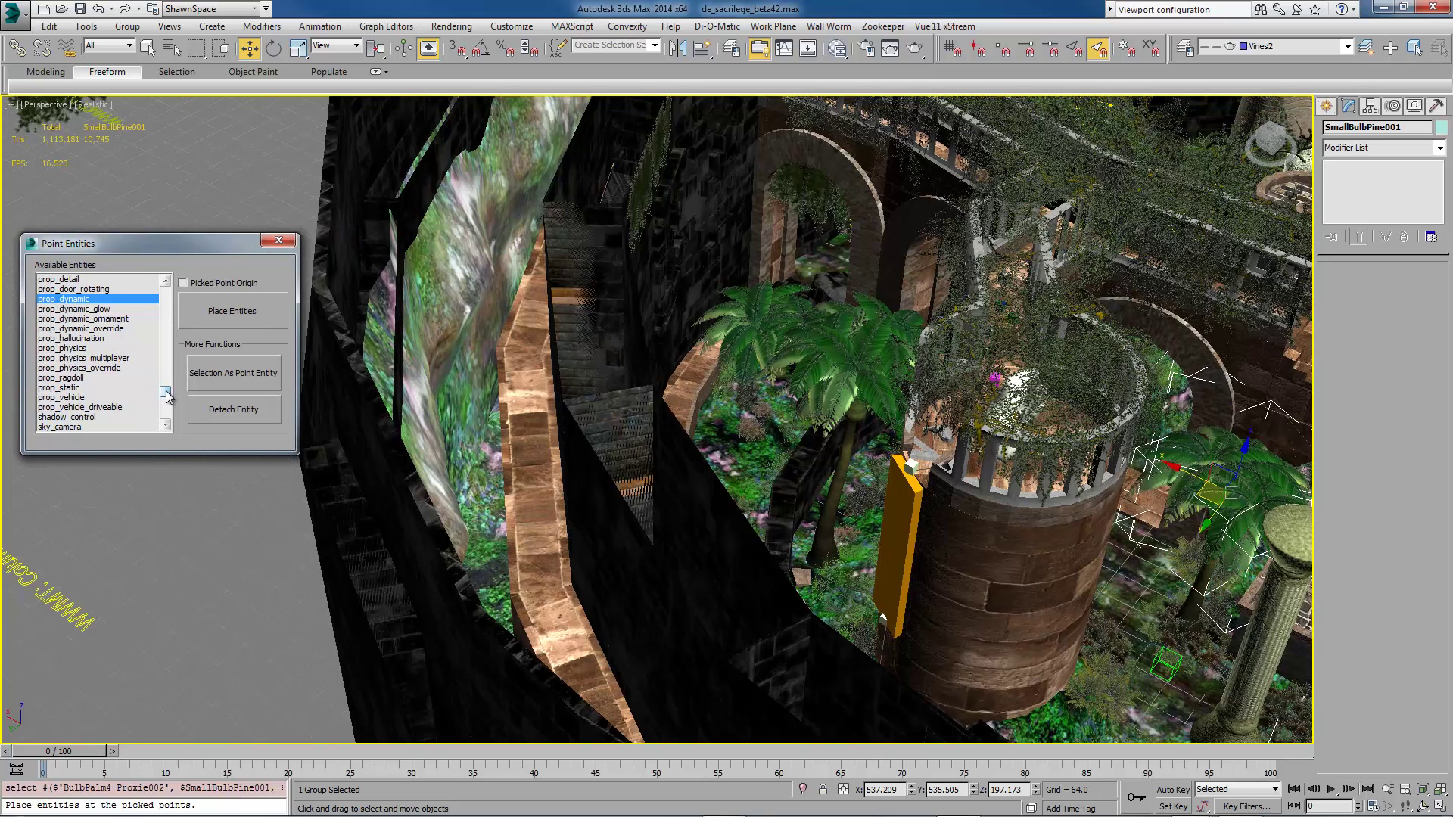
drag(168, 399, 168, 393)
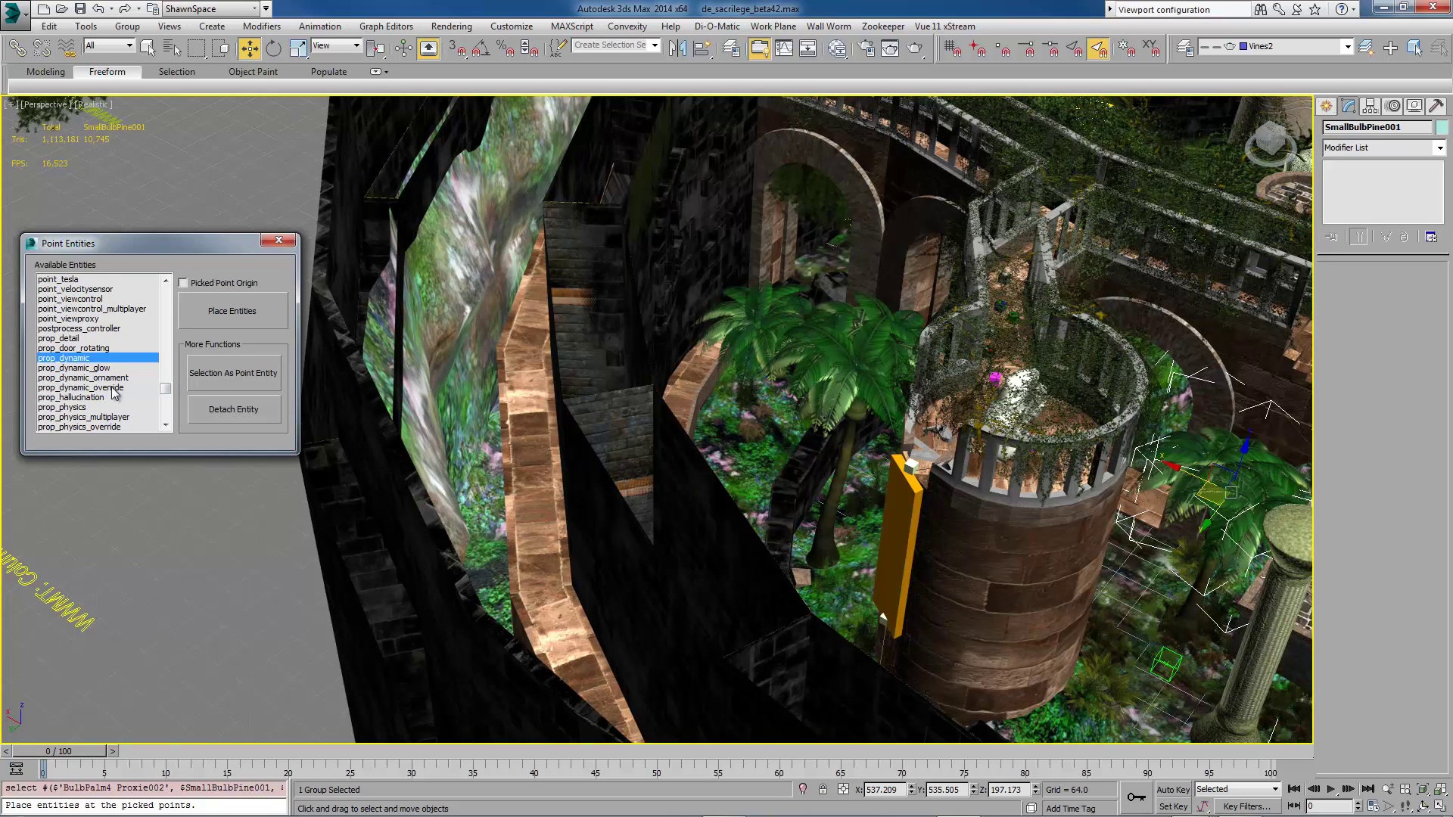
middle_drag(868, 484, 787, 425)
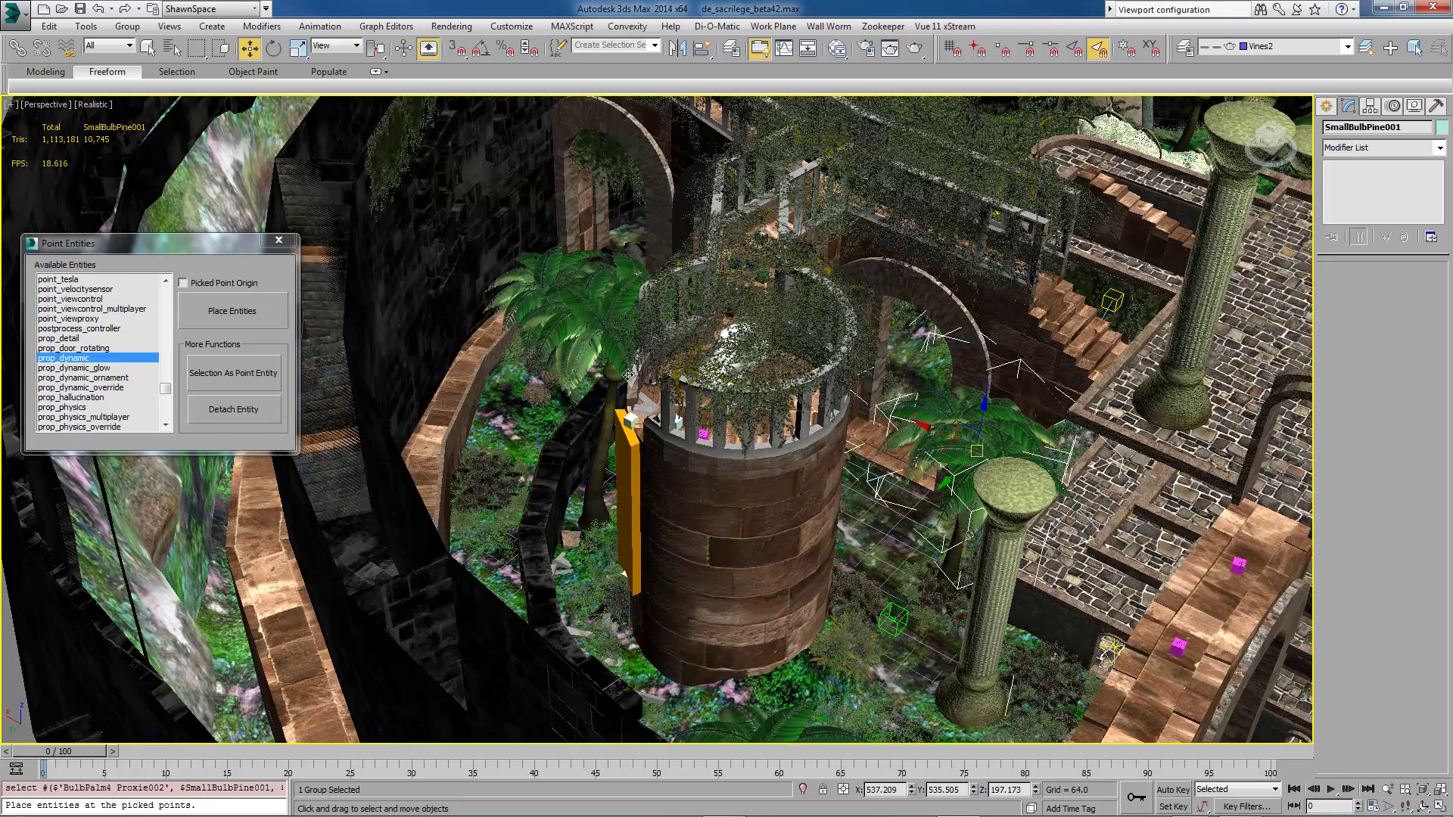
middle_drag(1023, 436, 1022, 371)
click(1088, 290)
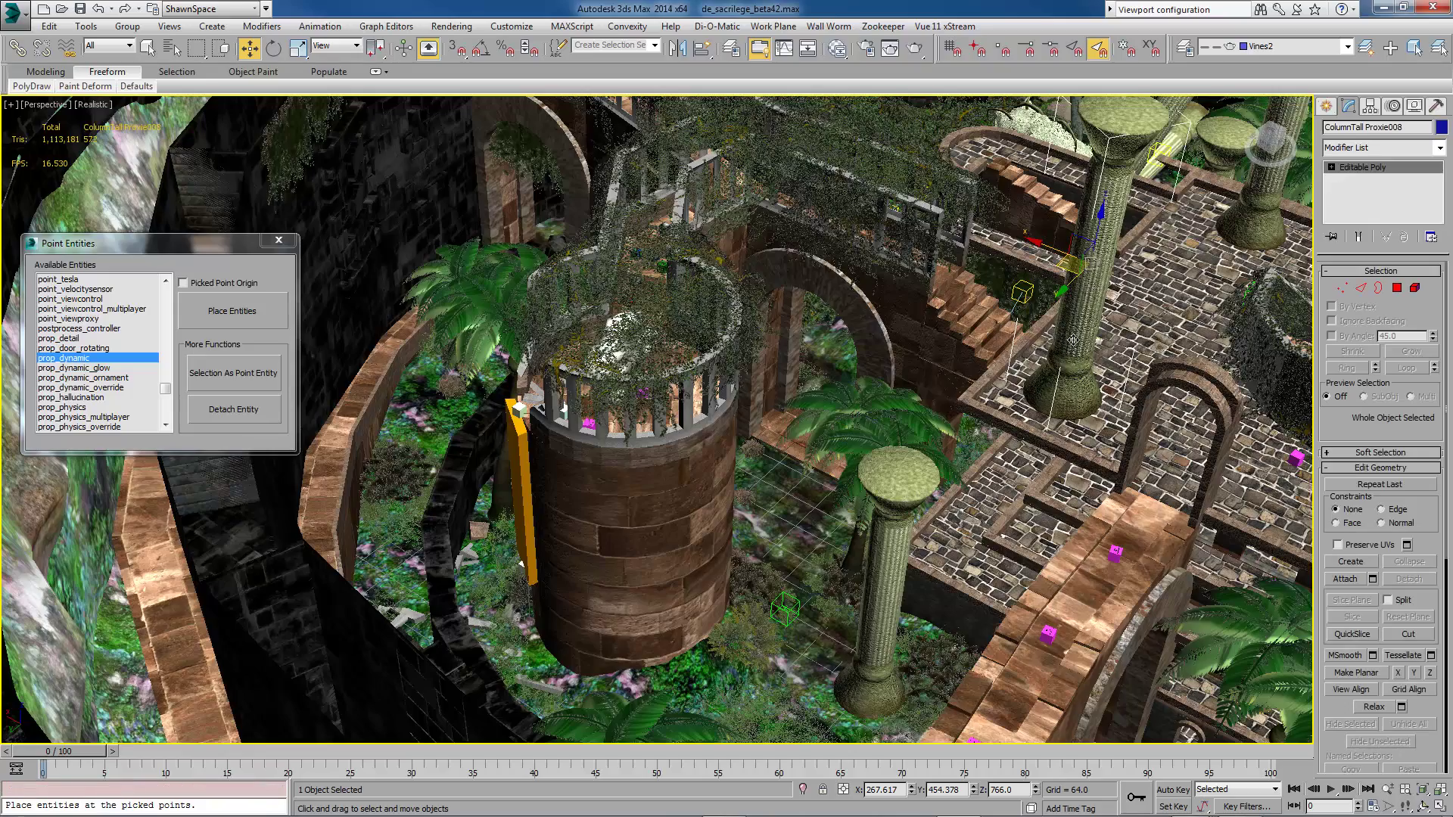
Turn the selected ColumnTall Proxie008 mesh into a prop_dynamic point entity.
middle_drag(1086, 334, 1057, 374)
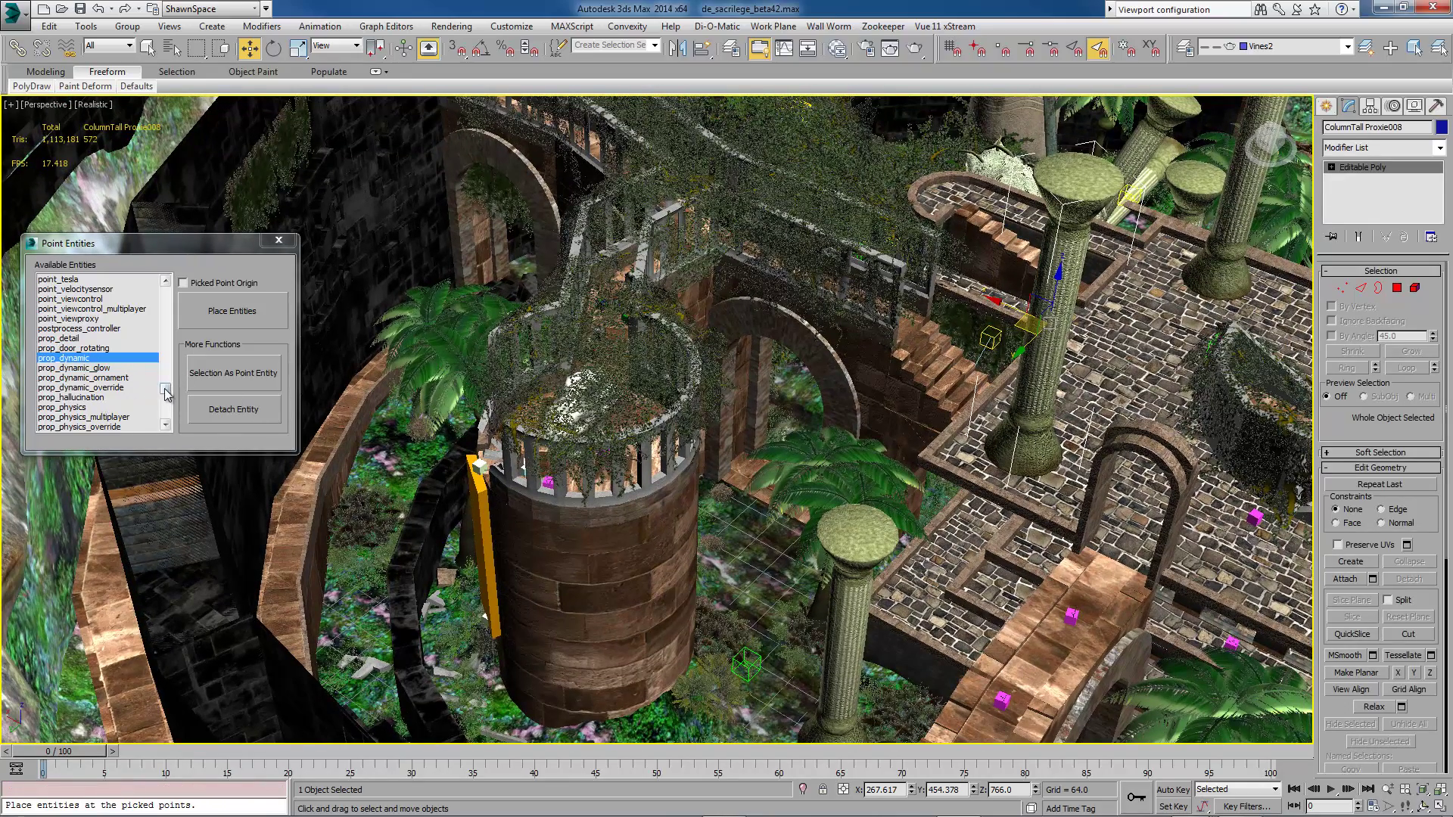
scroll(104, 403, down, 3)
click(67, 368)
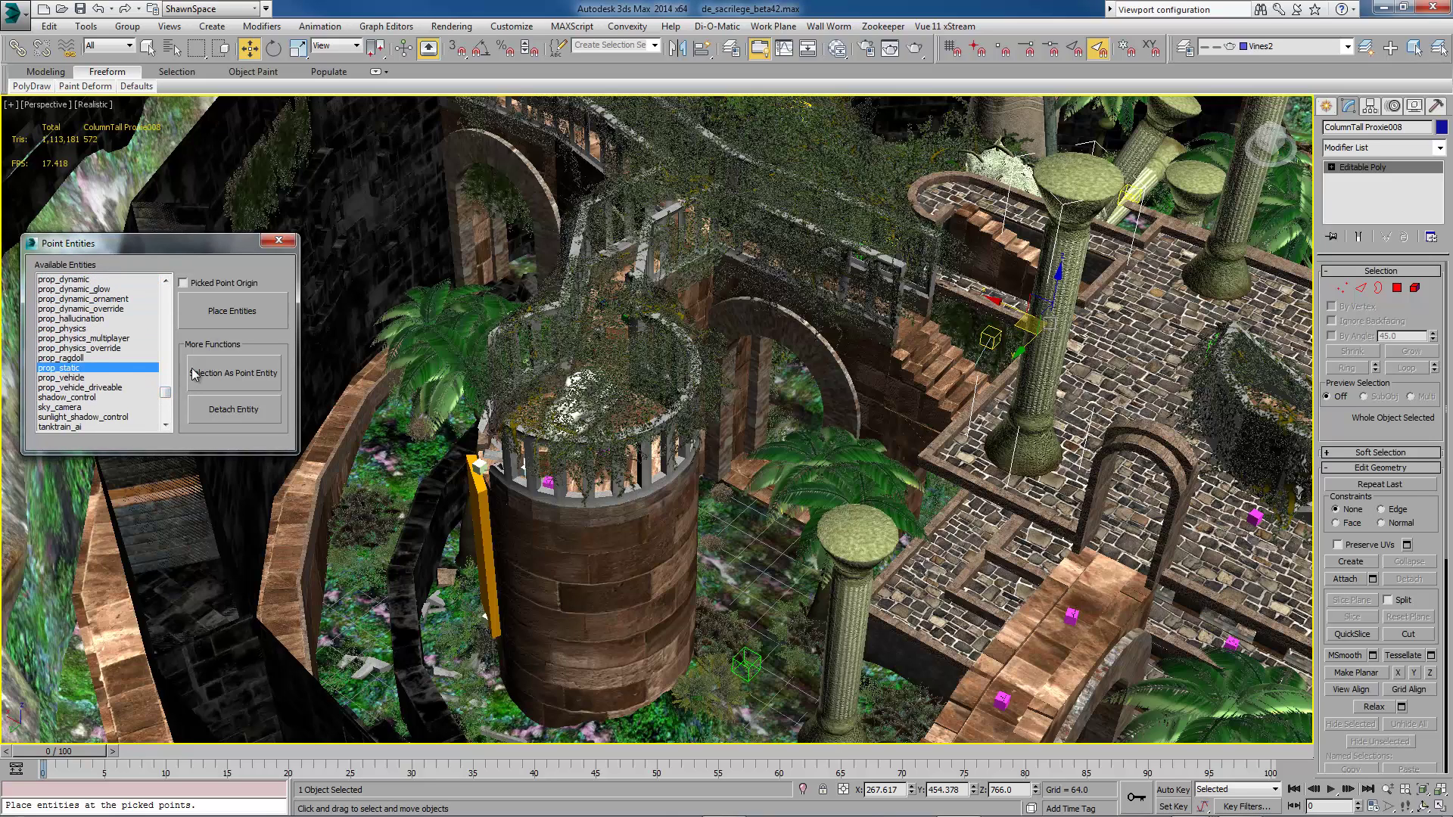
click(219, 376)
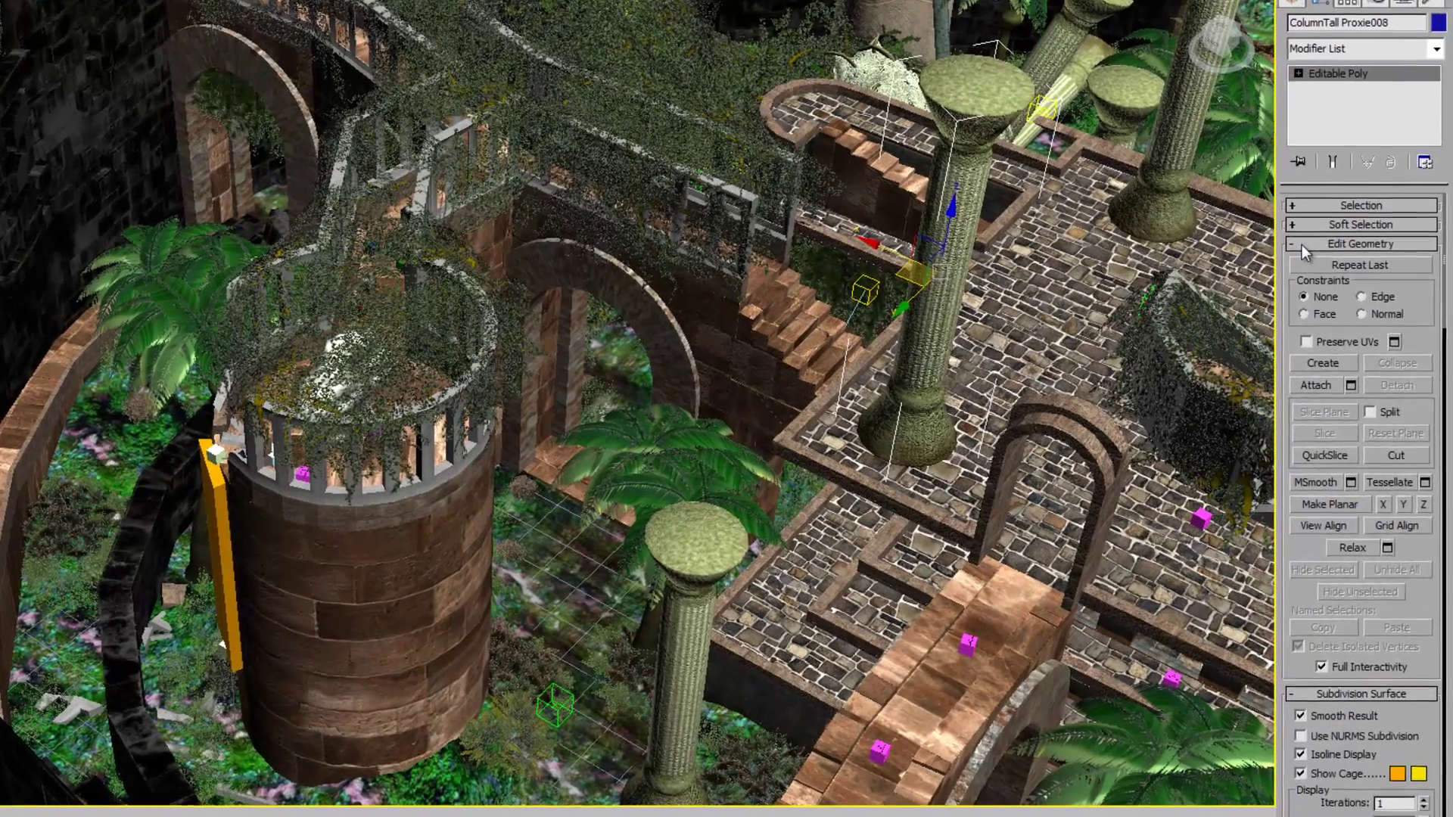
Collapse the geometry rollouts and examine the column's prop_dynamic properties, including the collision, animation and Pitch Yaw Roll settings.
click(1319, 276)
click(1315, 293)
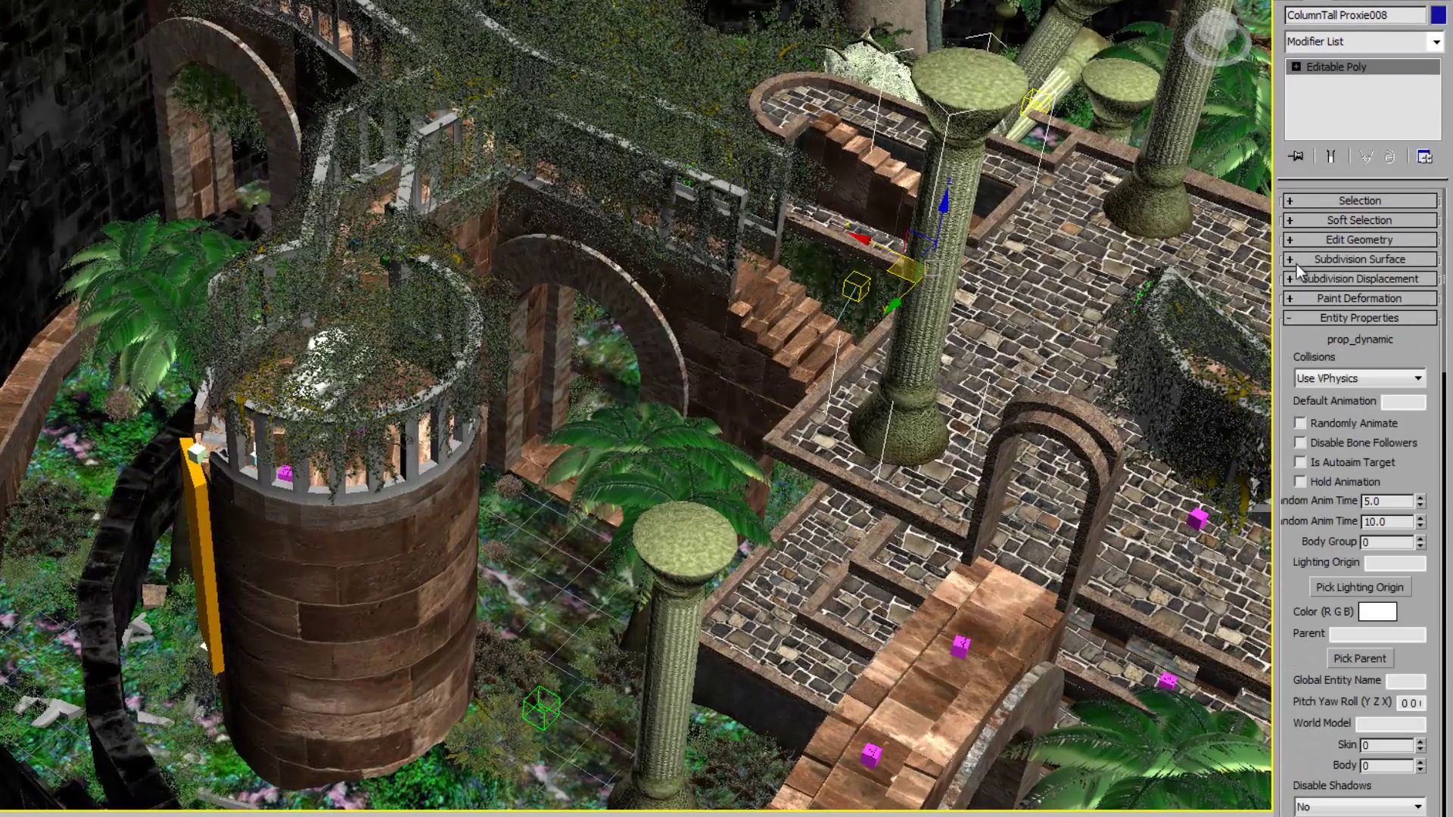
scroll(1300, 338, down, 5)
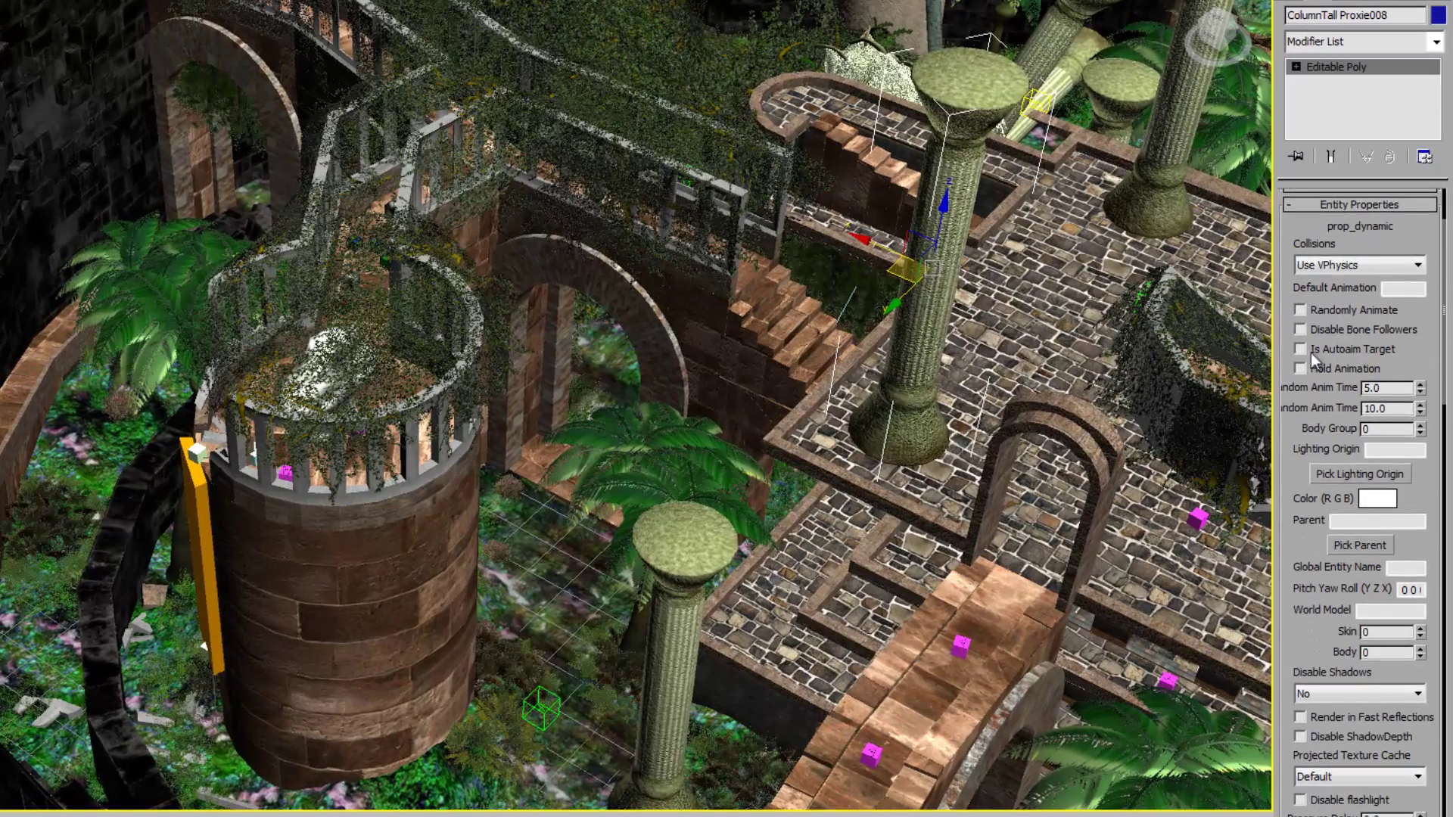
drag(1294, 442, 1297, 361)
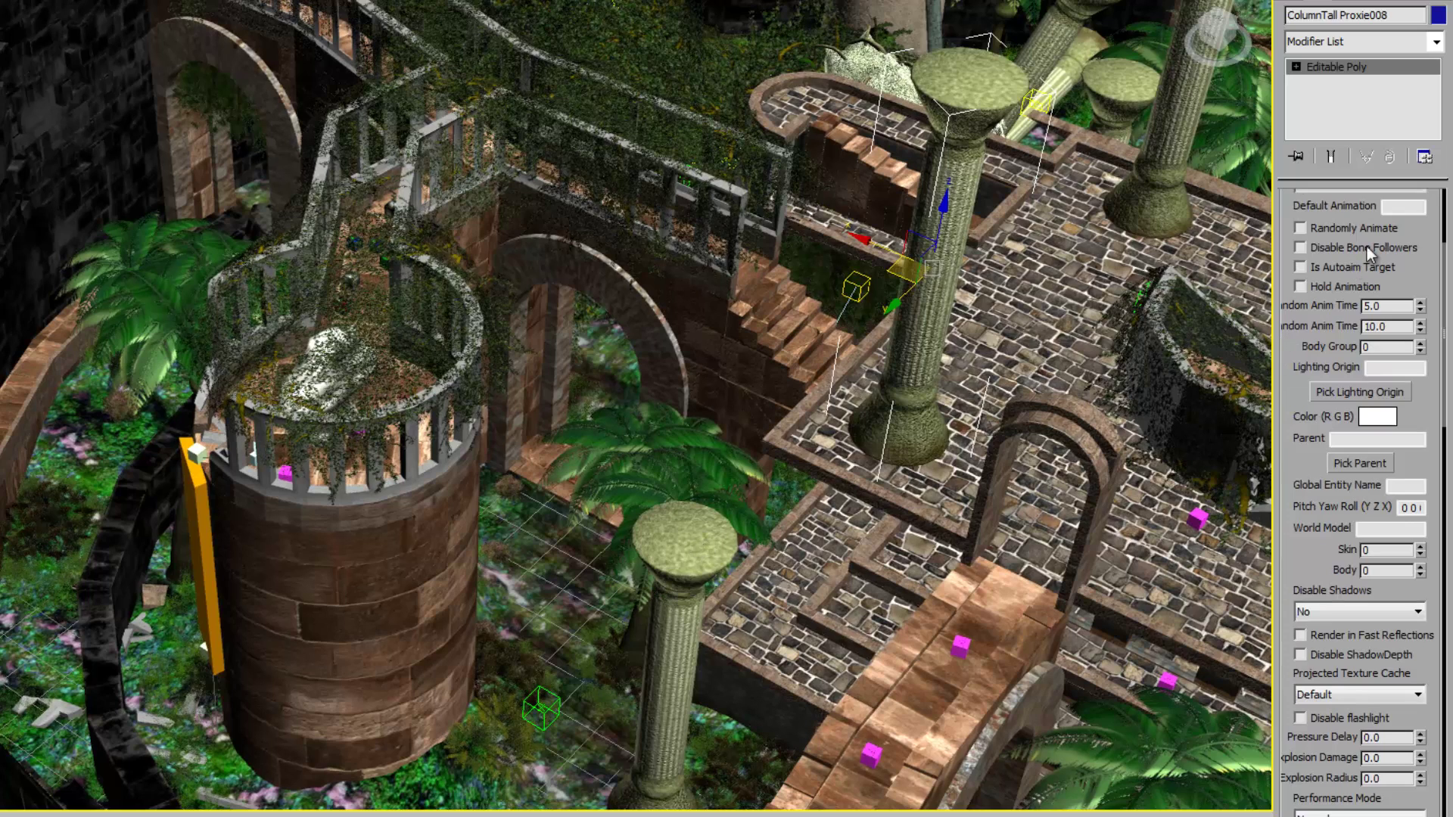
drag(1418, 230, 1419, 410)
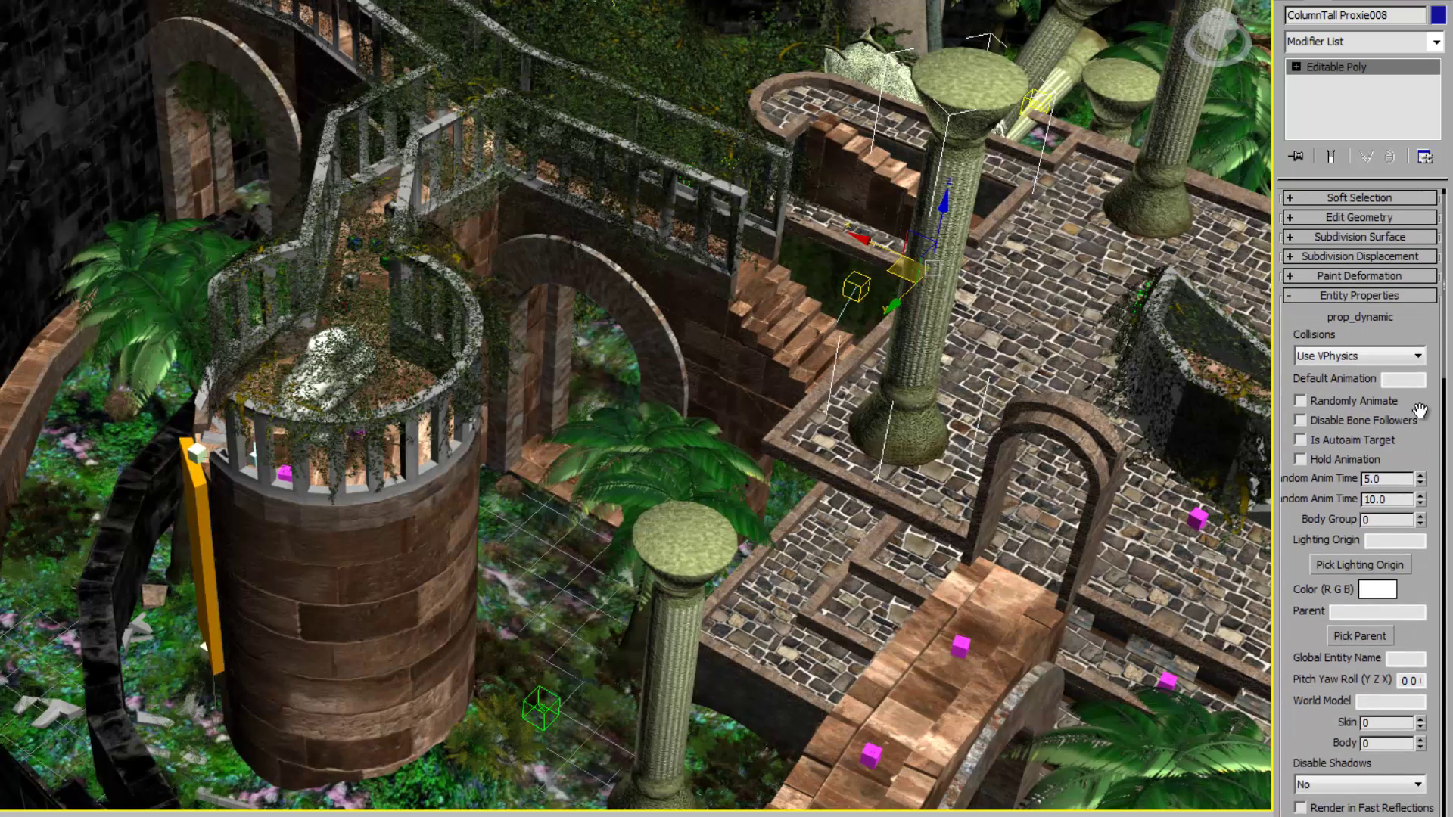
scroll(1419, 410, down, 3)
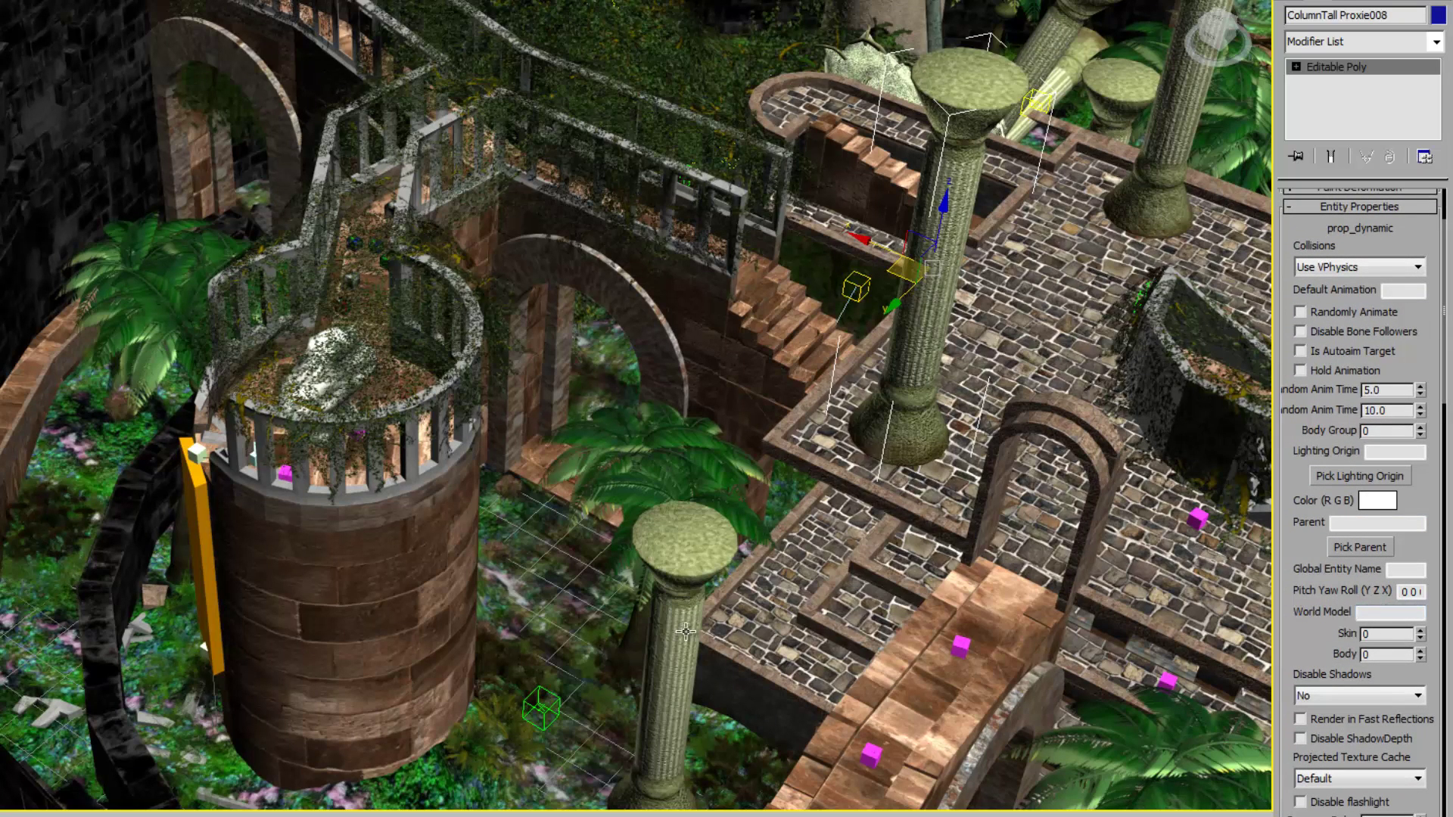
Select the Arc003 mesh of the round brick tower and get a close view of its wall.
middle_drag(573, 622, 631, 512)
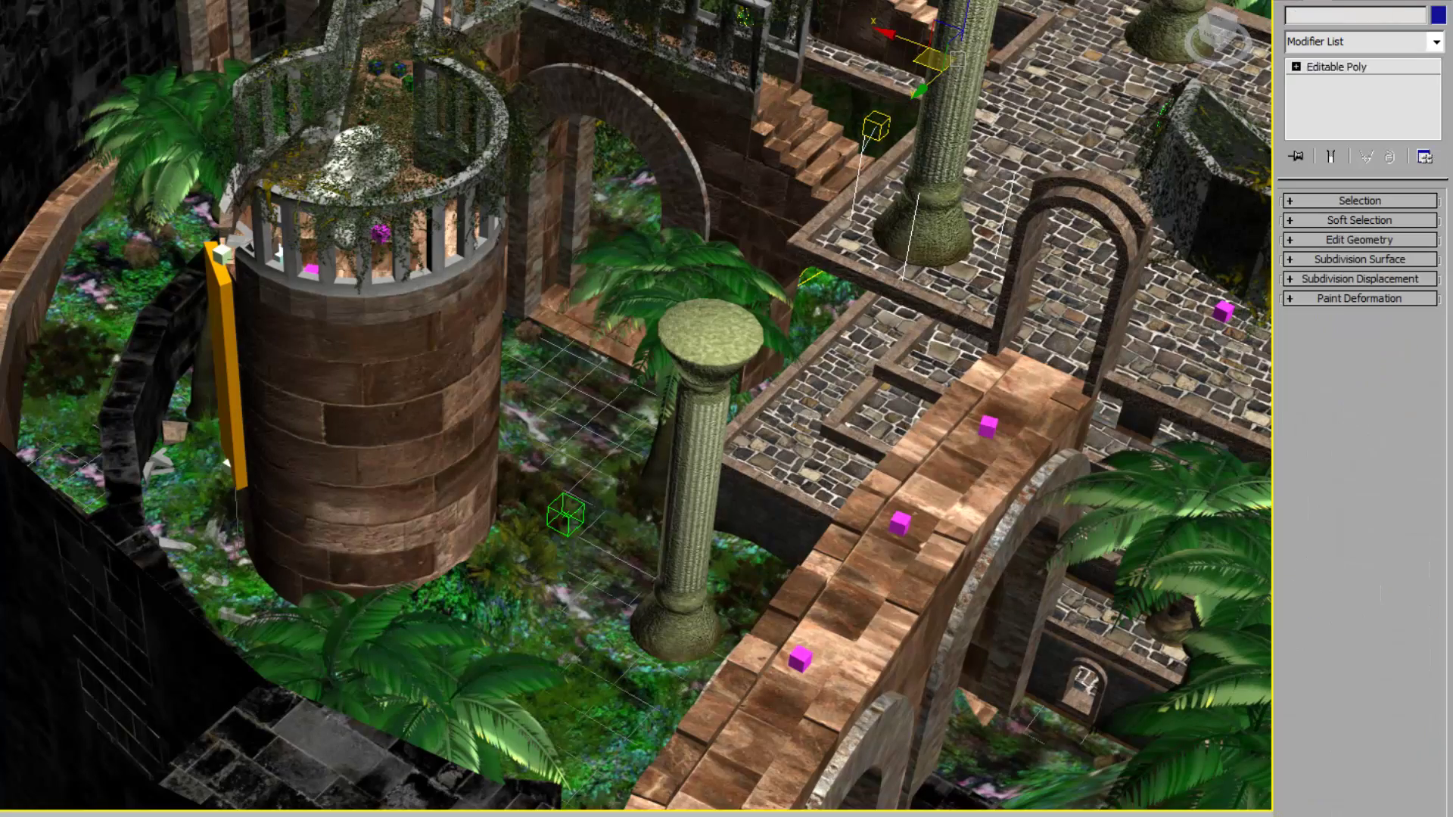
middle_drag(519, 163, 372, 365)
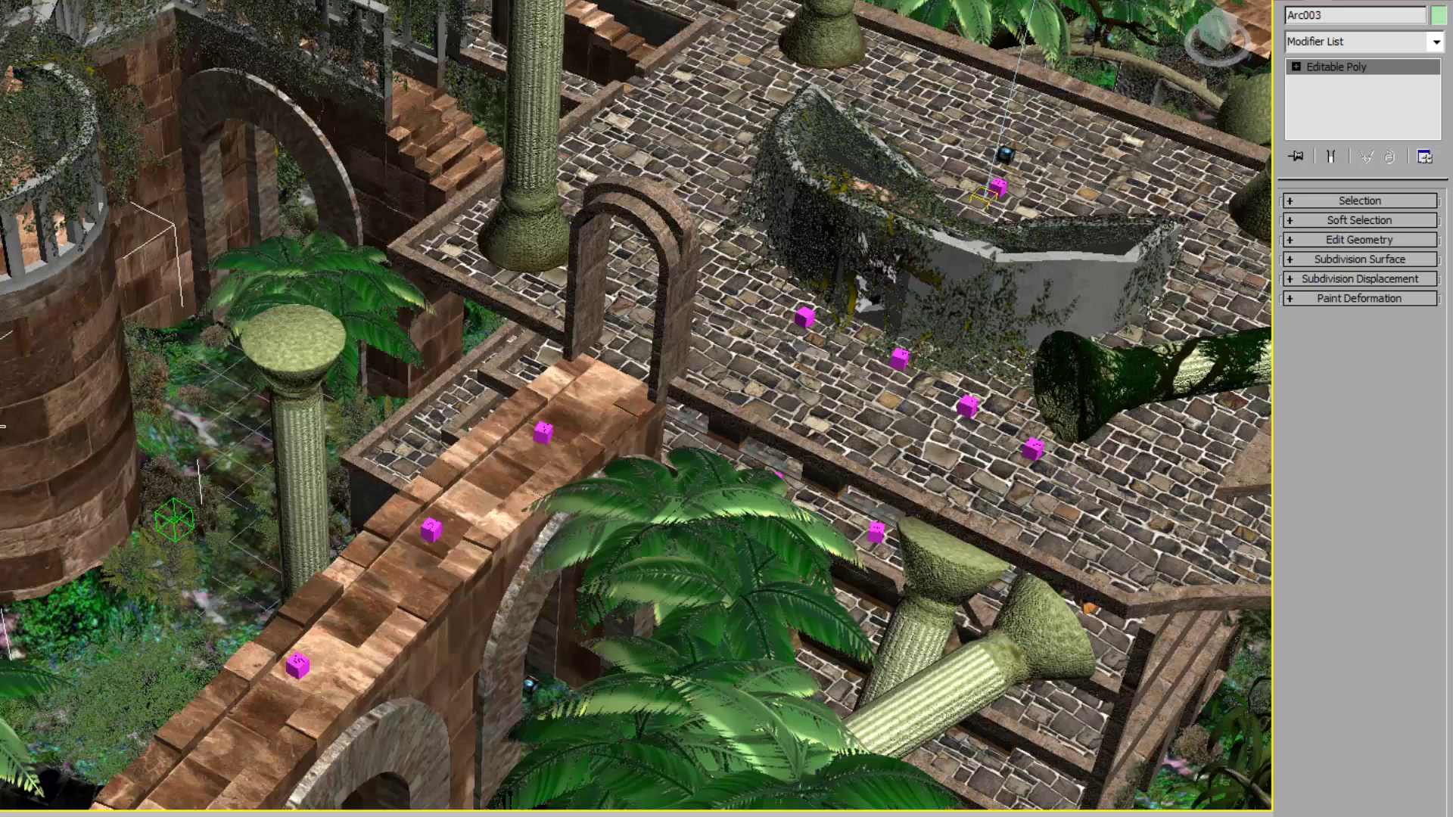
middle_drag(92, 449, 692, 564)
scroll(352, 497, up, 3)
scroll(351, 497, up, 2)
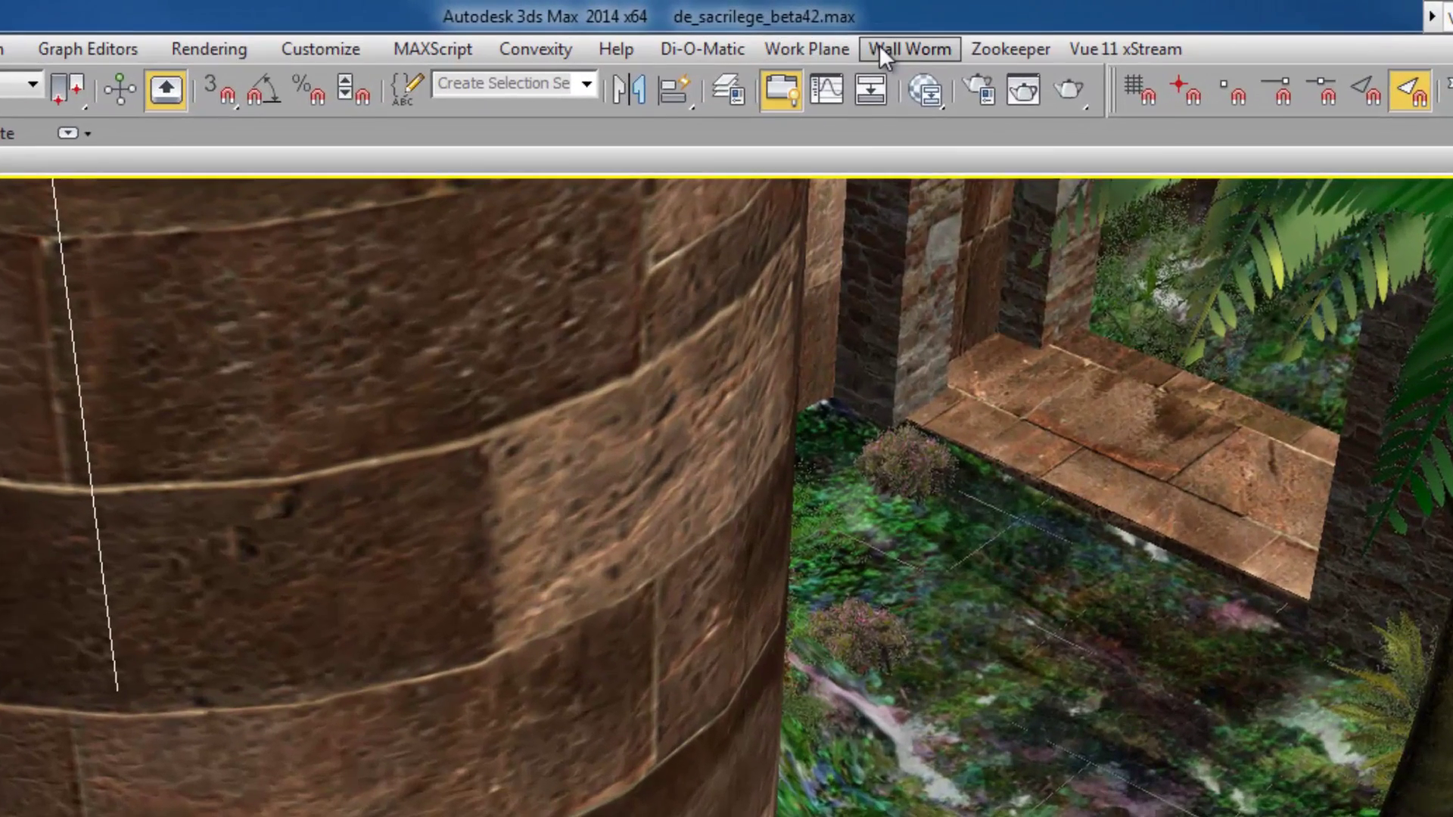
Open the Wall Worm Brush Entities tool and move its window away from the tower wall.
click(828, 27)
mouse_move(1000, 114)
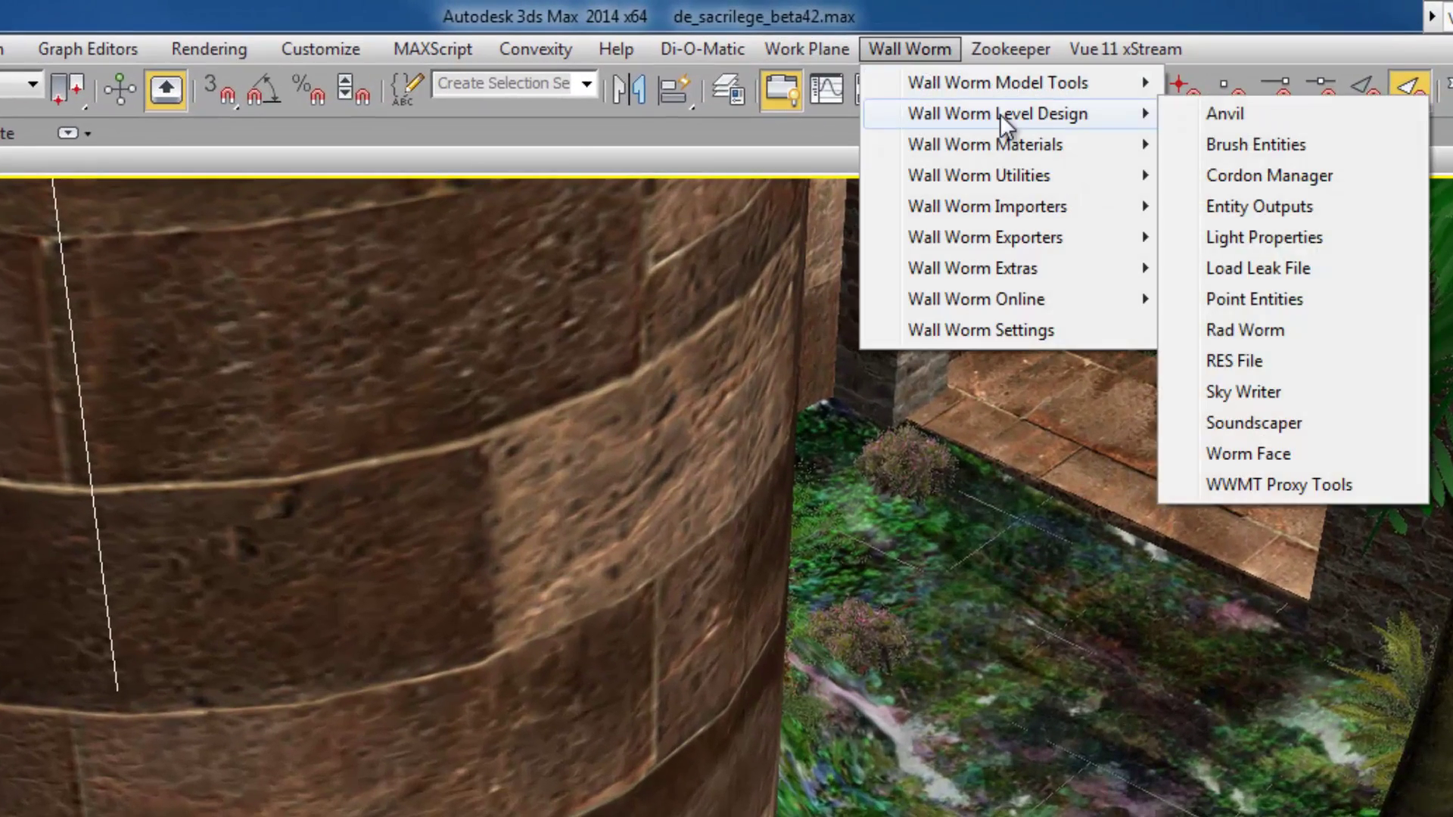
click(1263, 145)
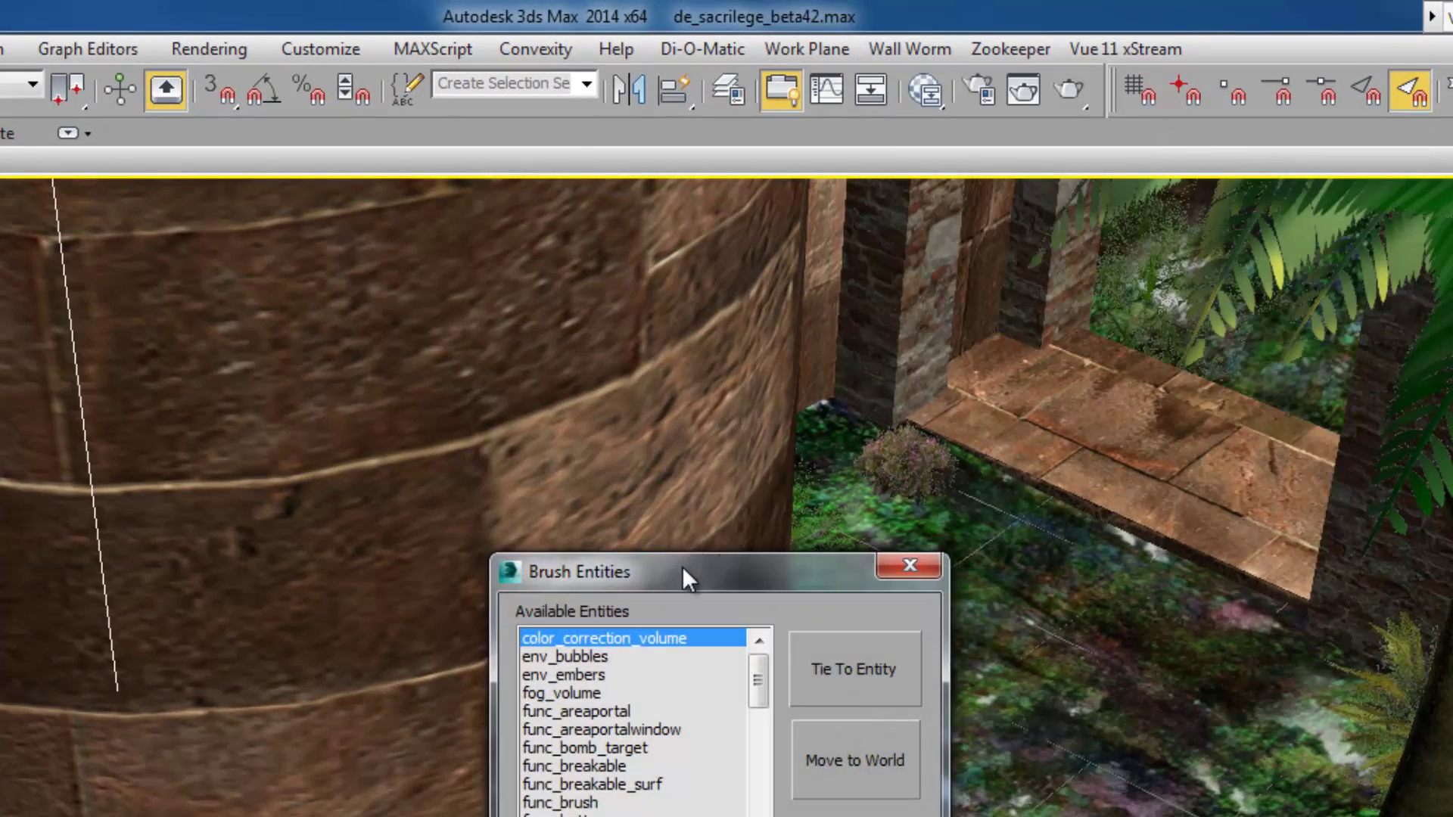
drag(682, 566, 1146, 363)
Tie the Arc003 tower mesh to a func_brush entity and close the Brush Entities tool.
drag(1225, 472, 1224, 477)
click(1042, 580)
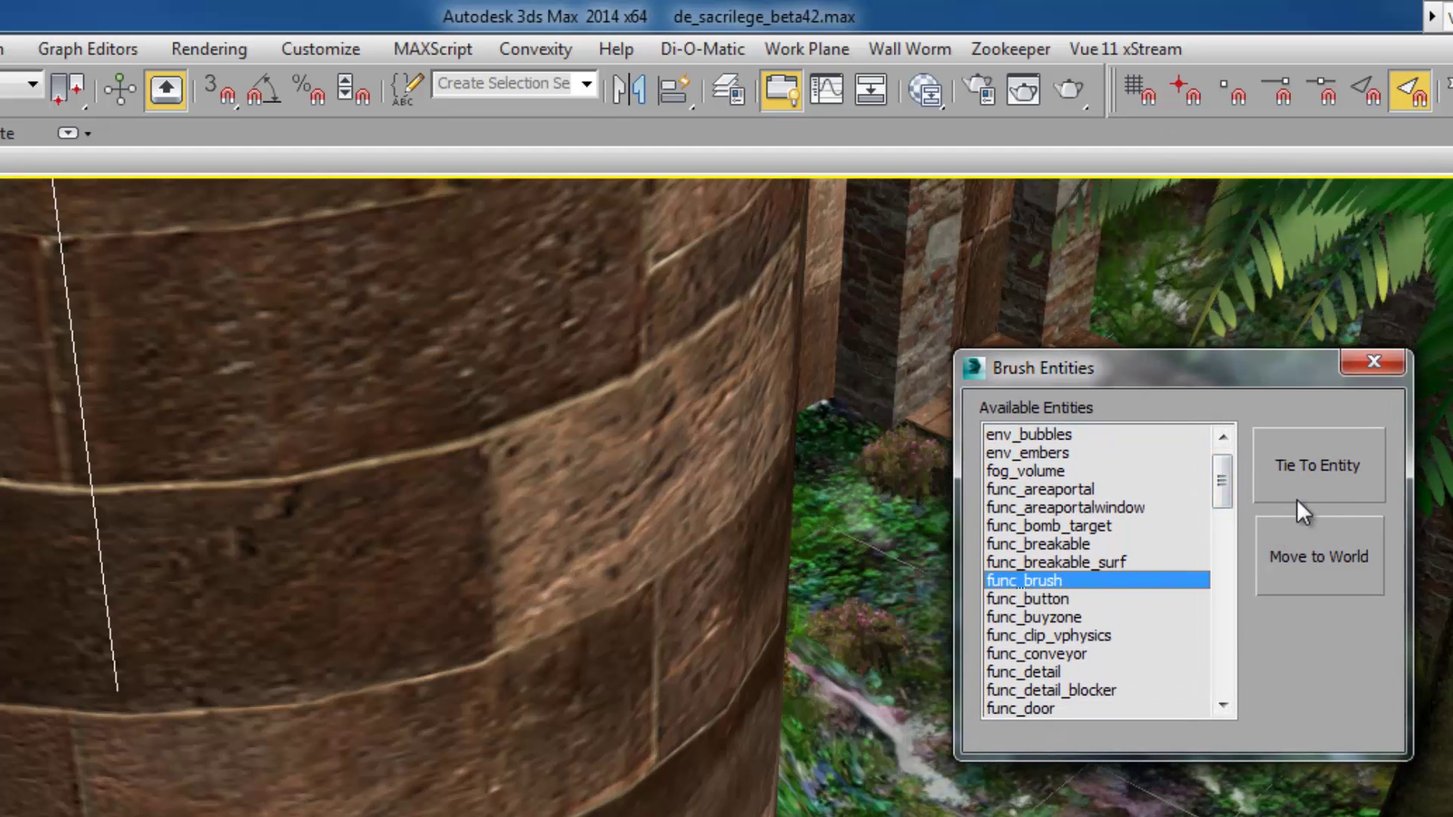
click(1314, 468)
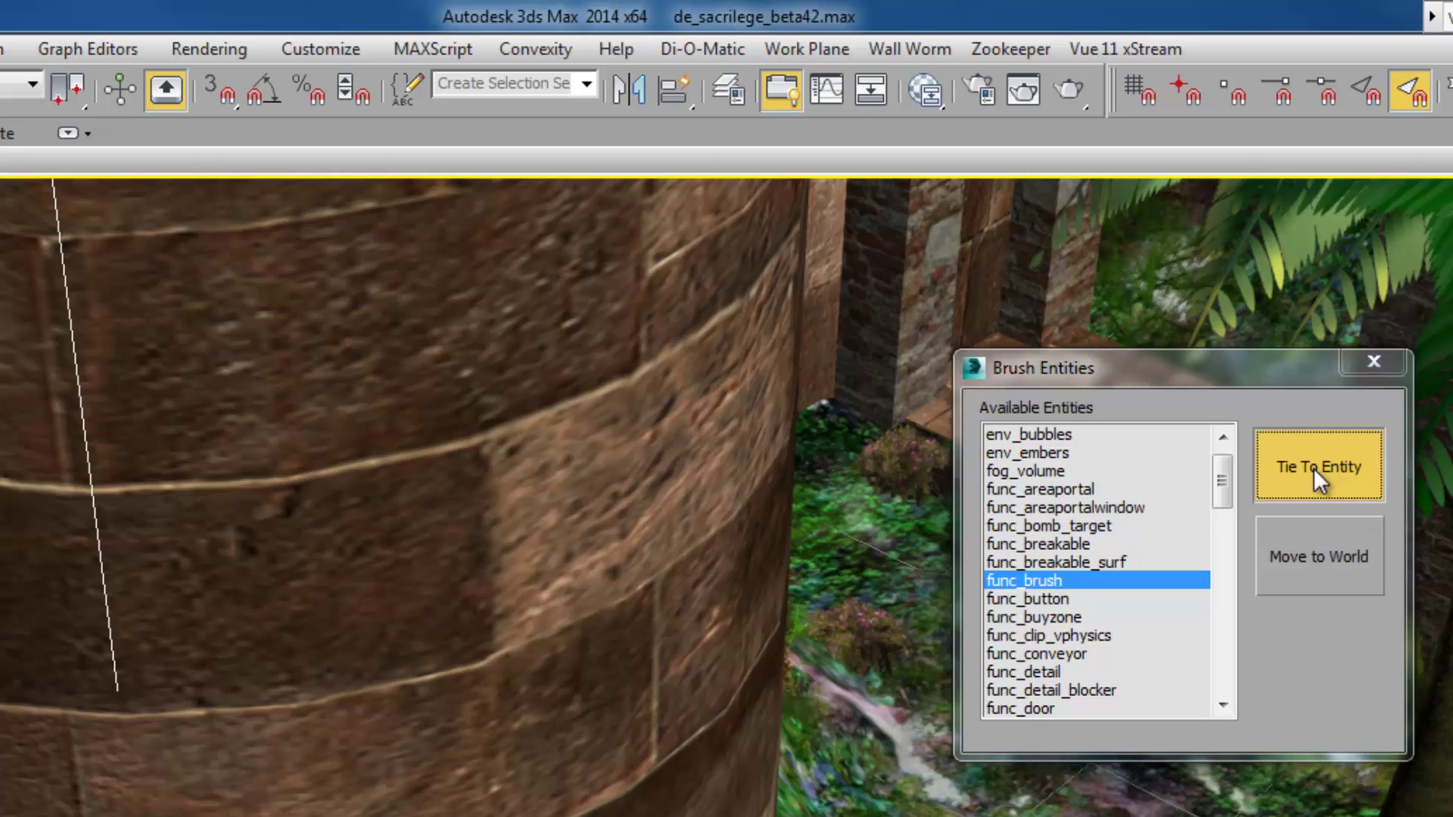
click(1314, 469)
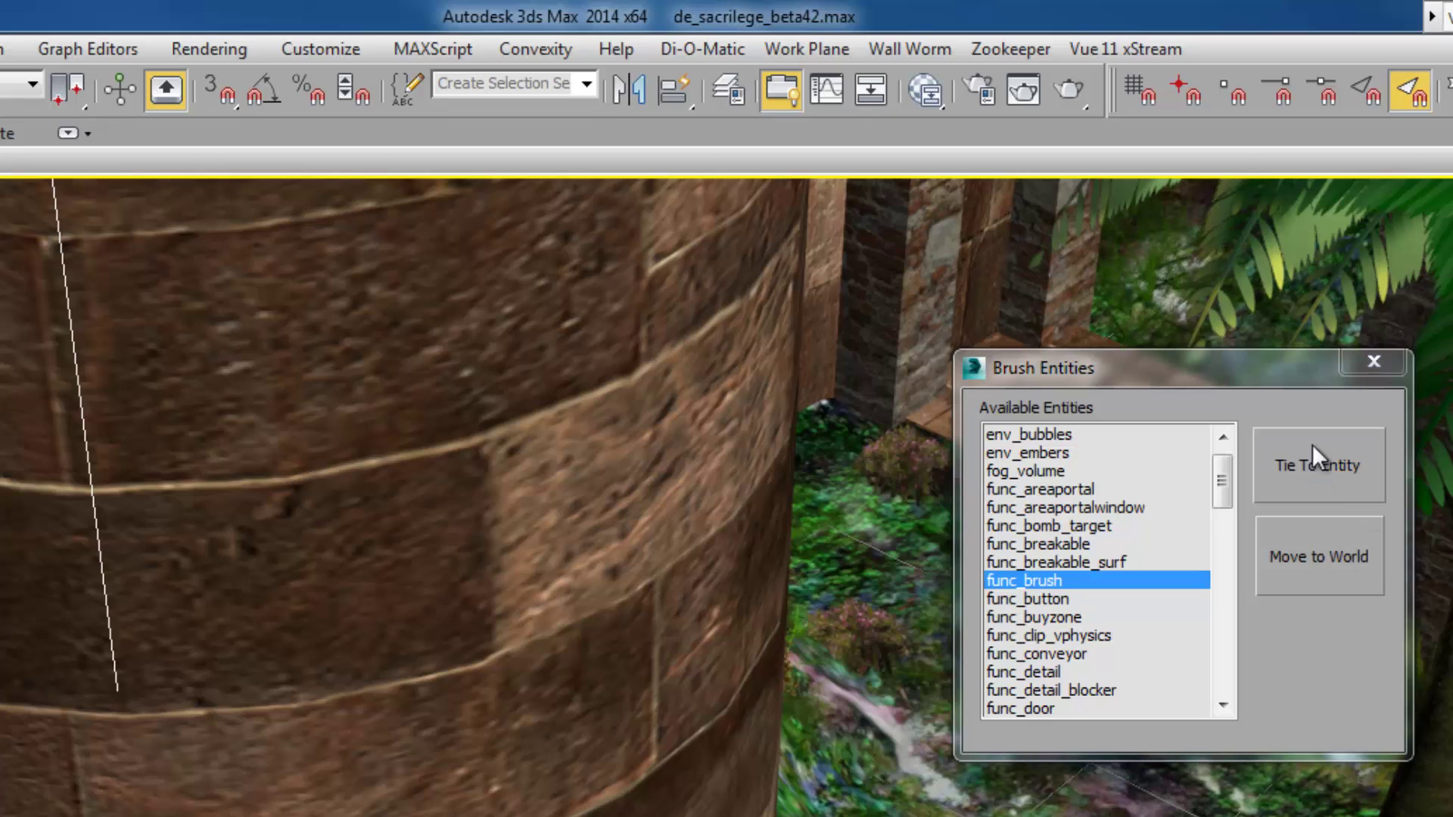
click(1374, 361)
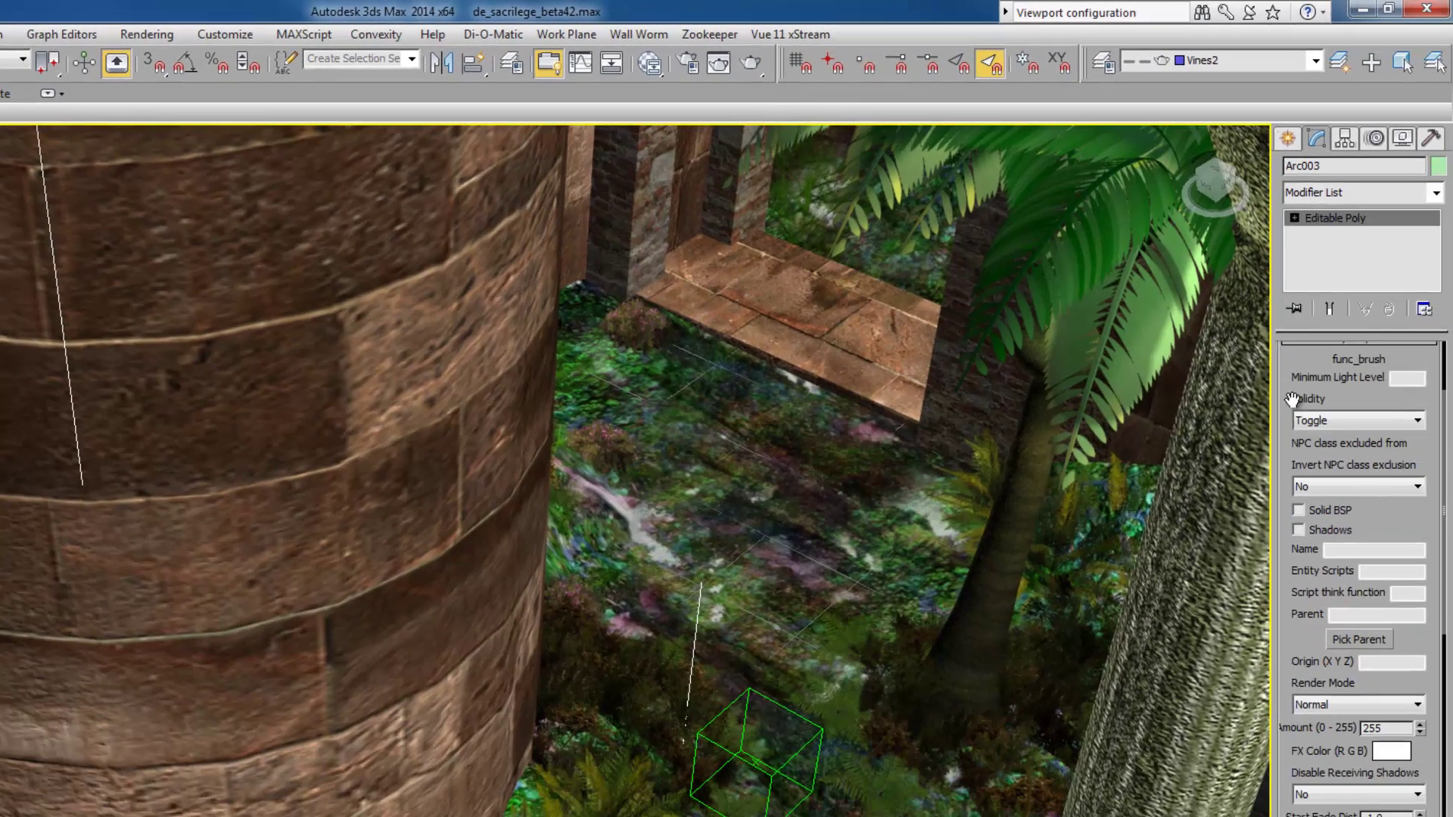
Examine the func_brush entity properties of Arc003, including the solidity, render, fade, shadow, spawn flag and output settings.
scroll(1336, 461, down, 1)
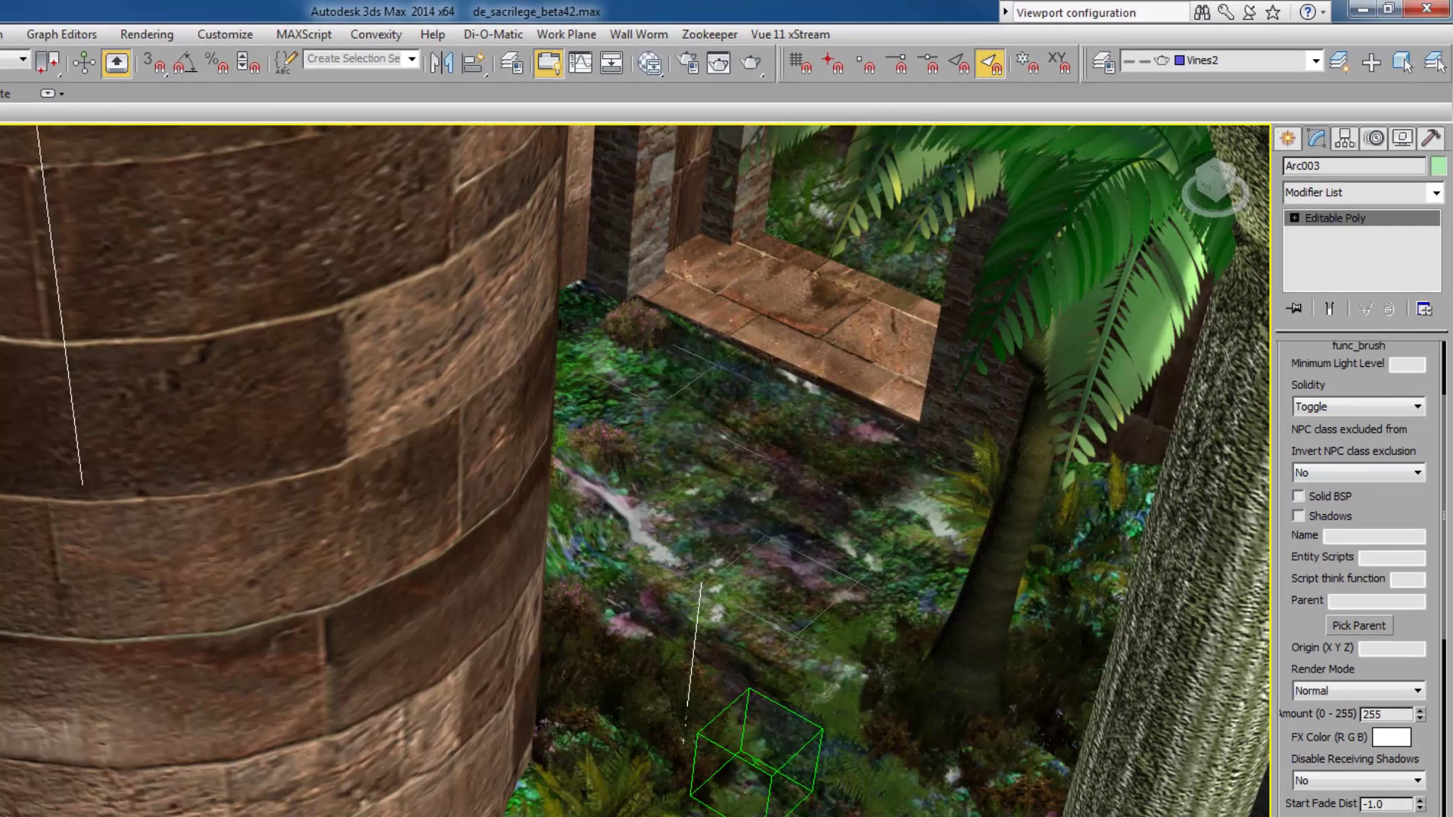
scroll(1302, 382, down, 10)
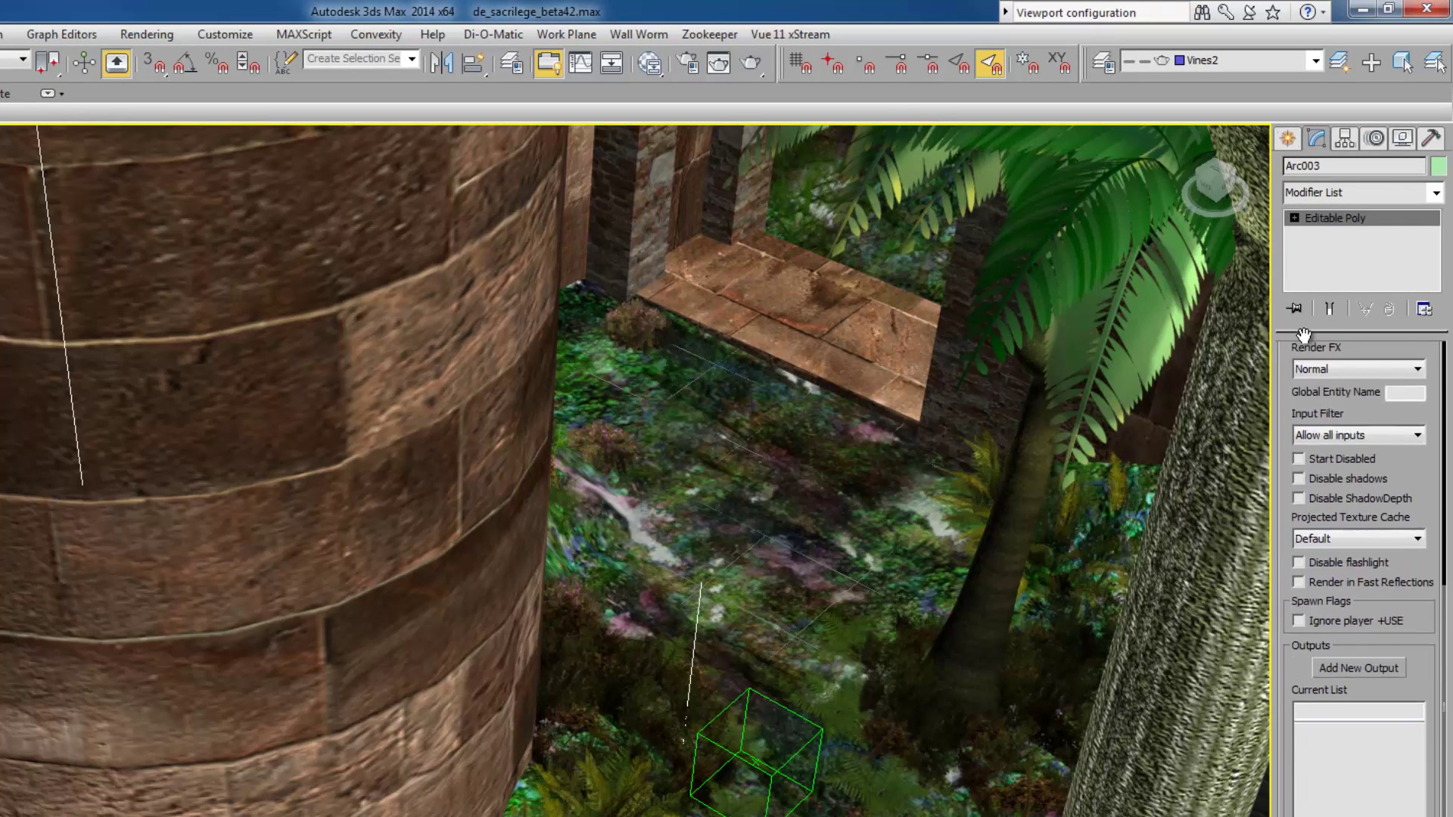
scroll(1422, 666, down, 5)
scroll(1421, 787, up, 6)
scroll(1421, 787, up, 4)
scroll(1279, 775, up, 5)
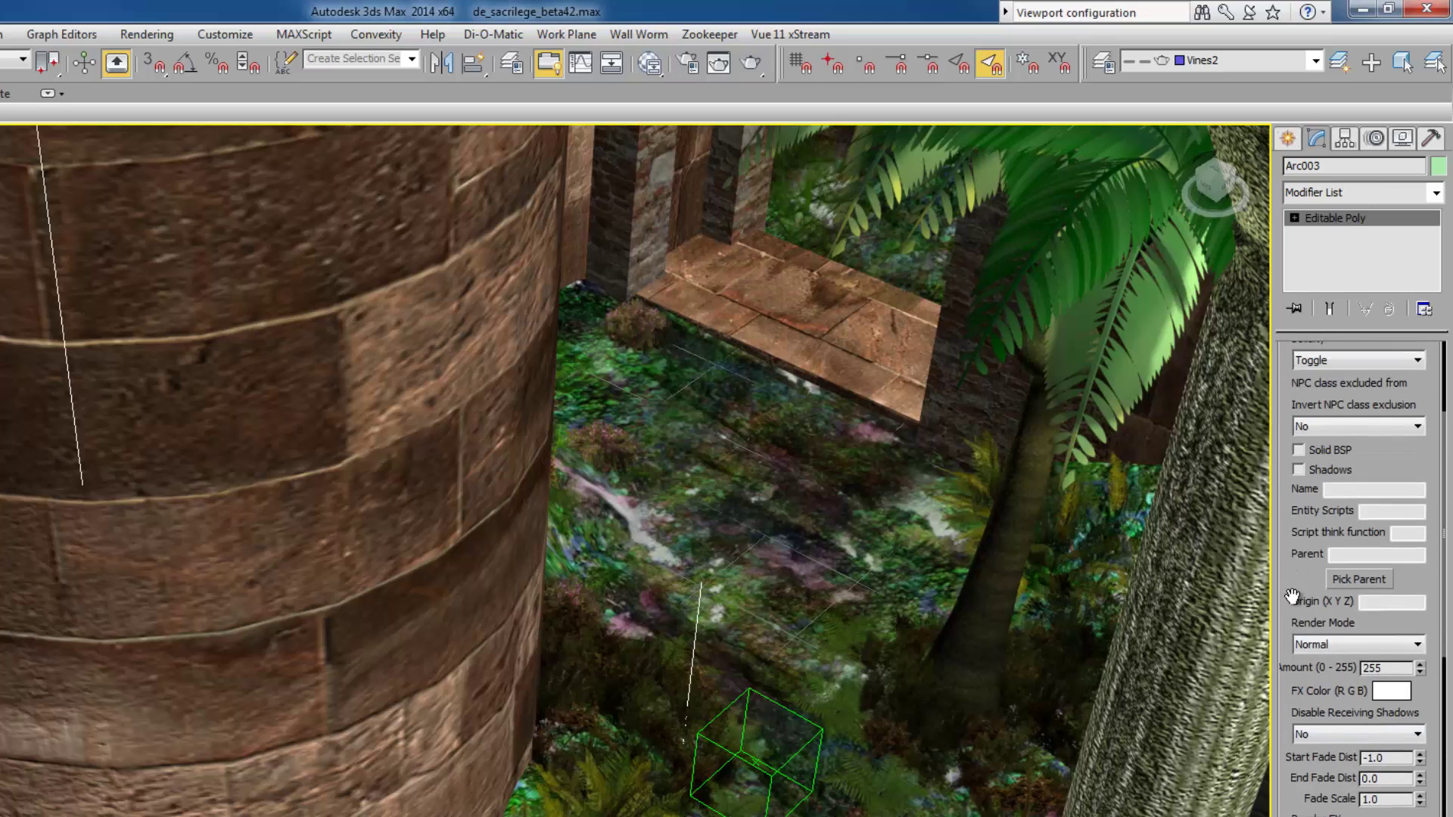
Open the Wall Worm Brush Entities tool and move the Arc003 tower mesh back to world geometry.
scroll(1278, 775, up, 2)
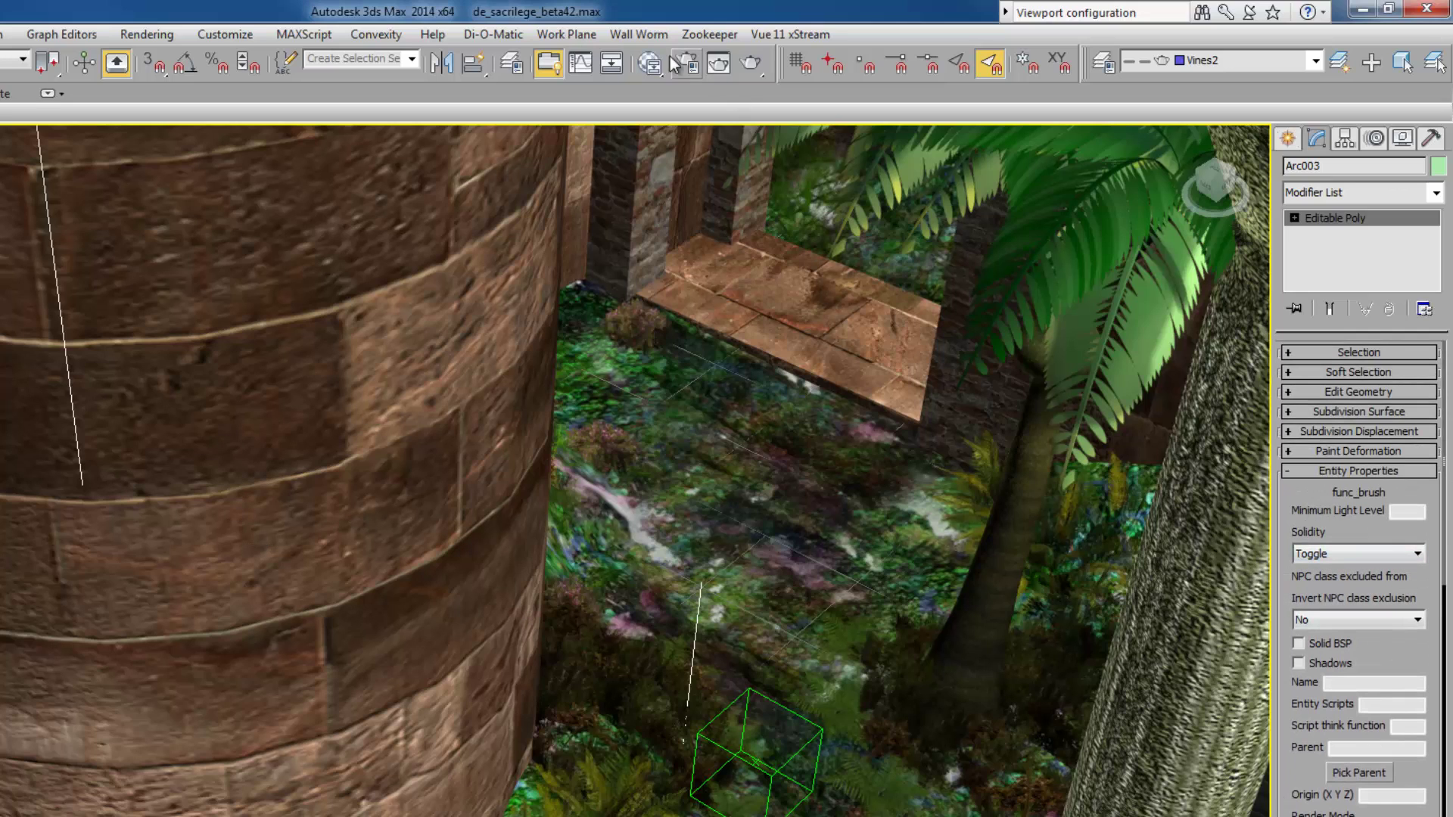
click(636, 35)
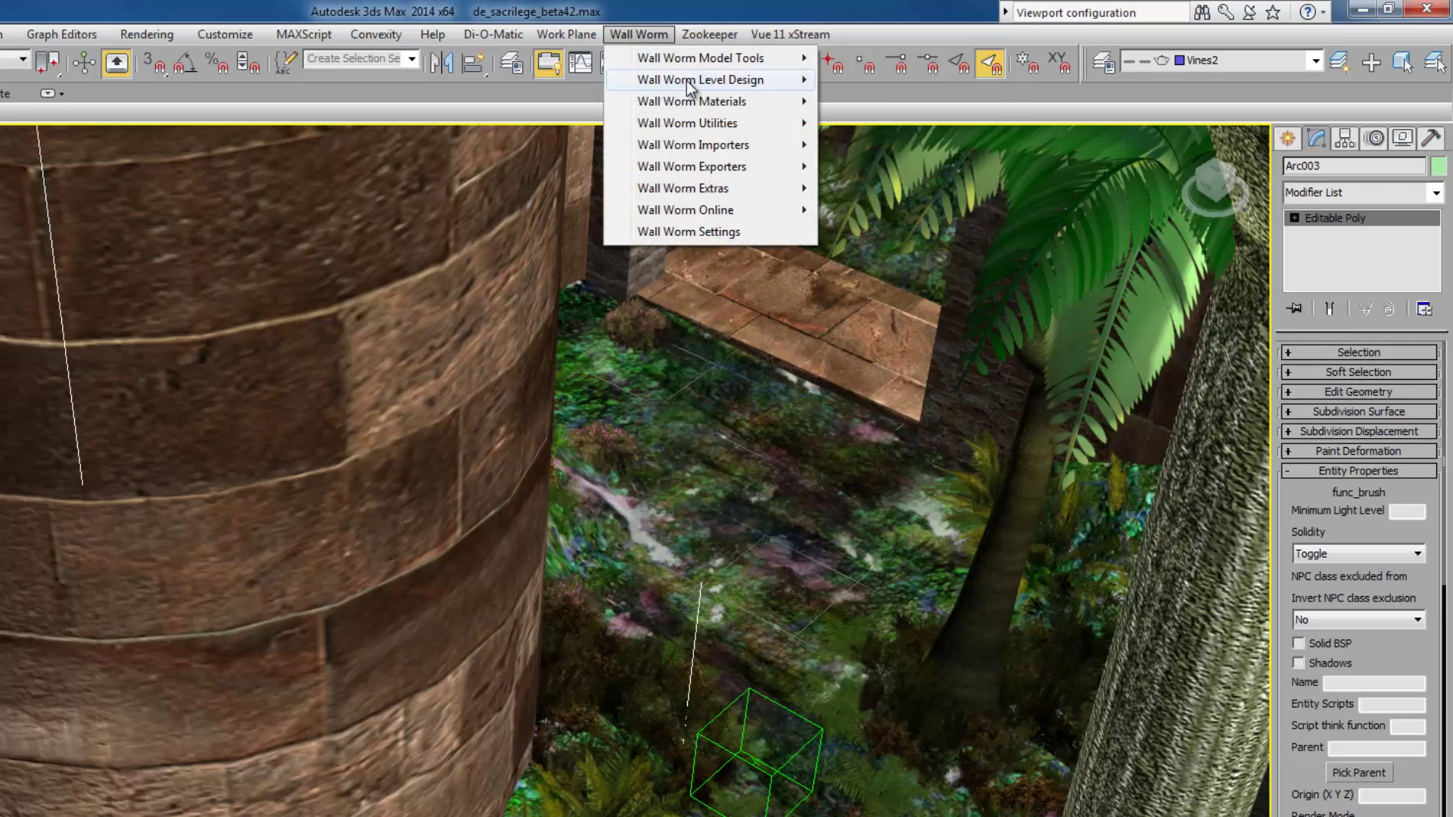
mouse_move(690, 82)
click(886, 105)
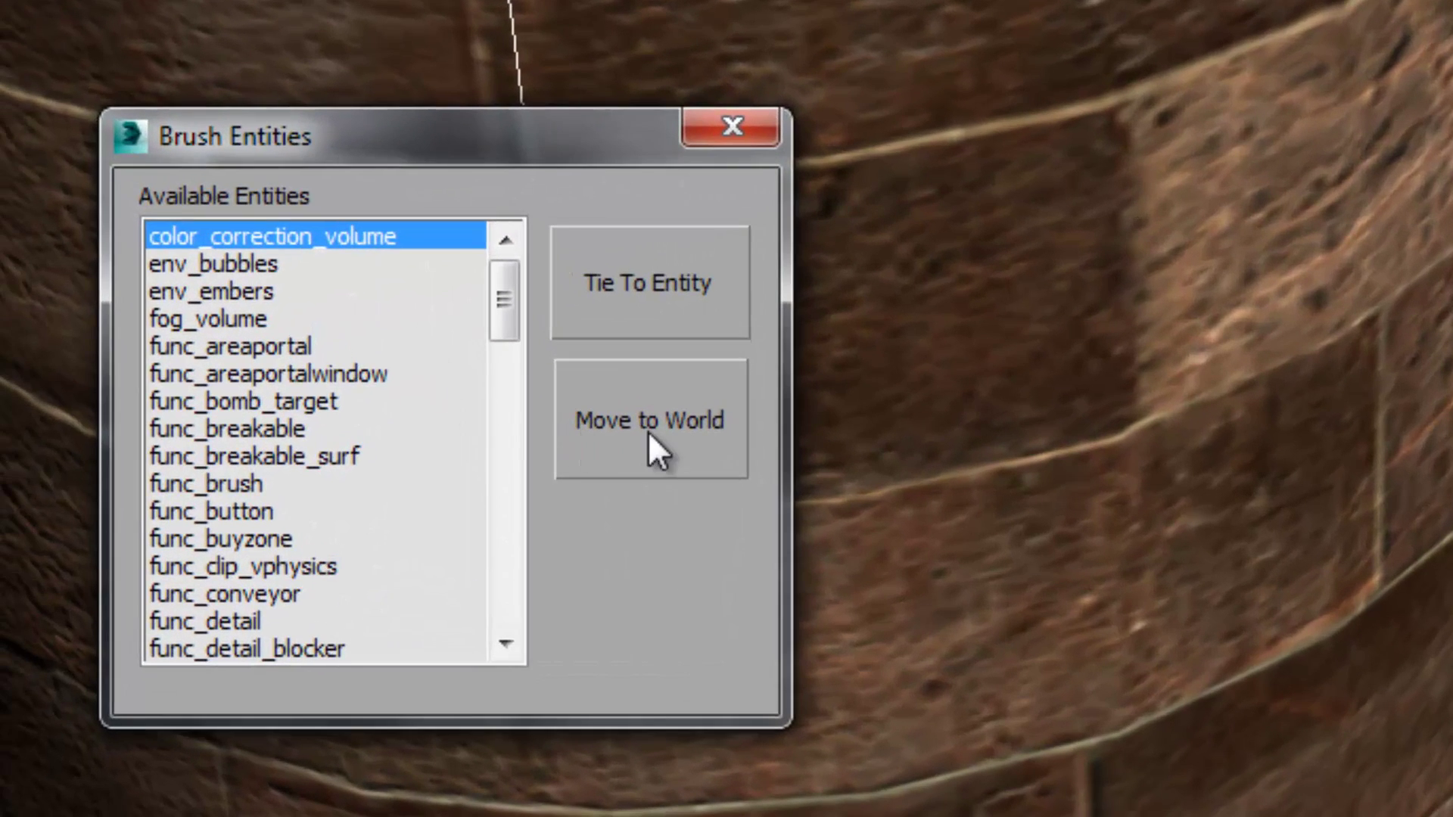
click(649, 434)
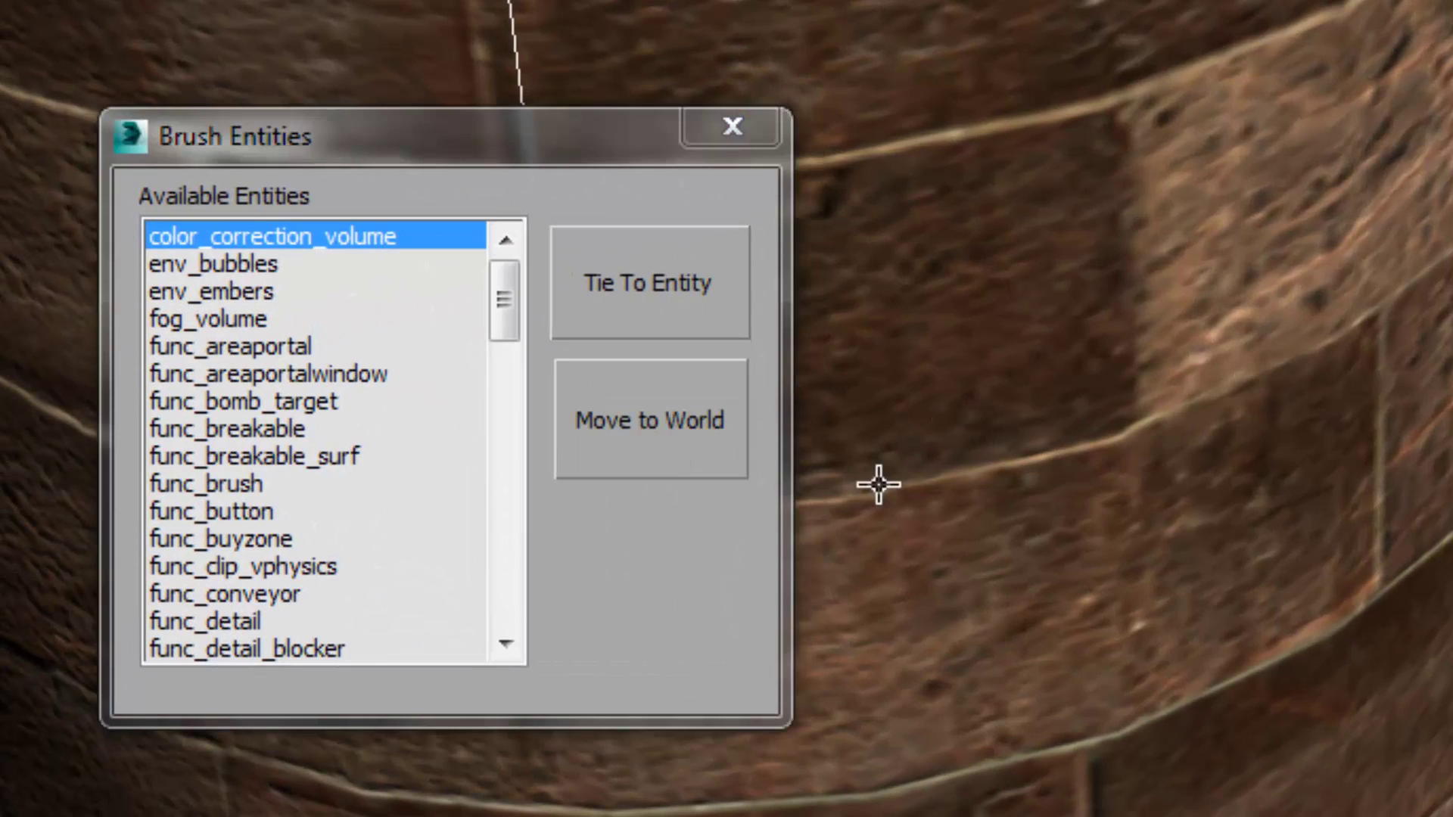
Highlight func_detail among the available brush entities, and add the func_detail tag to Arc003 with Wall Worm Anvil's geometry tags.
drag(504, 288, 508, 312)
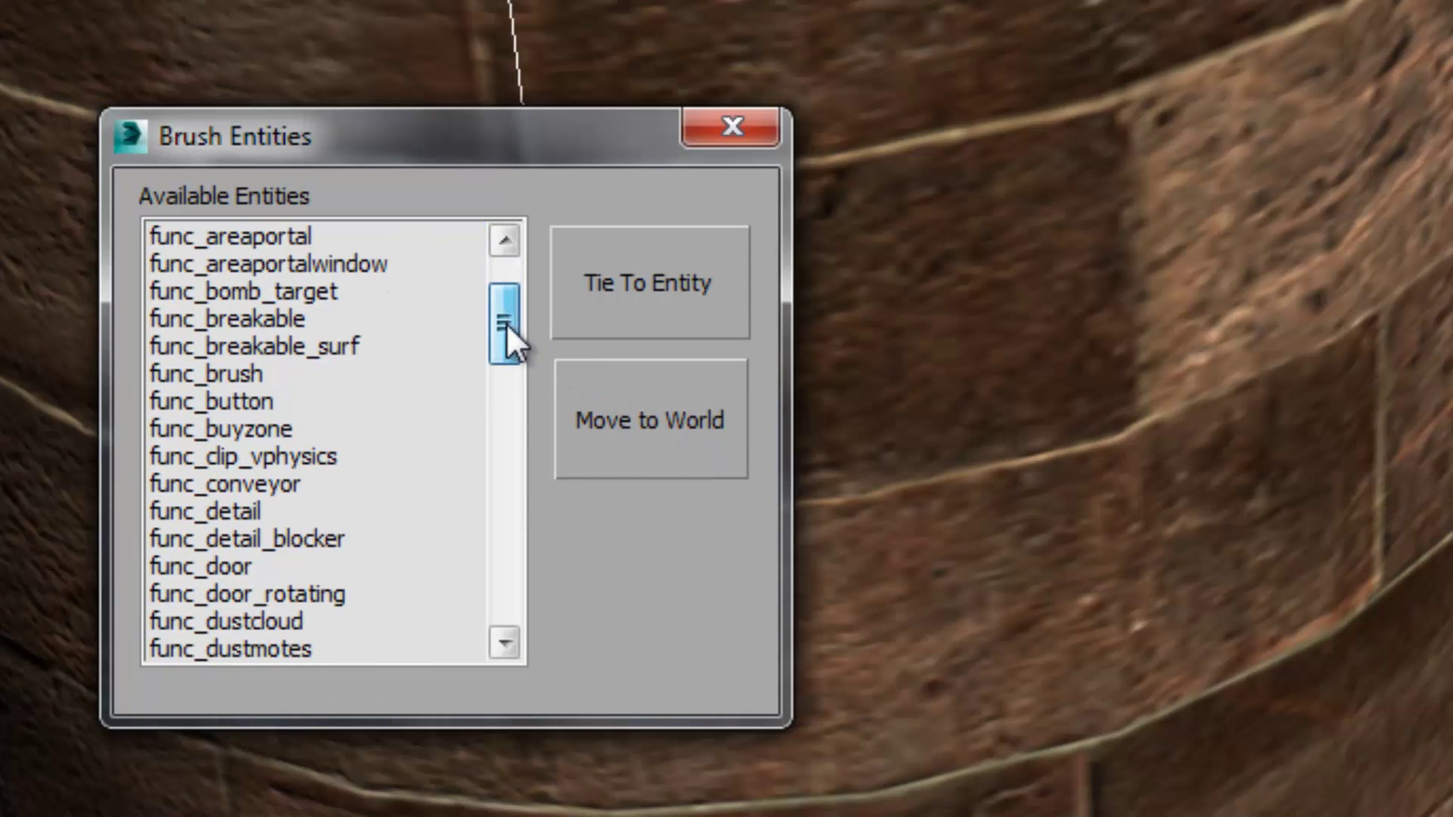
click(229, 512)
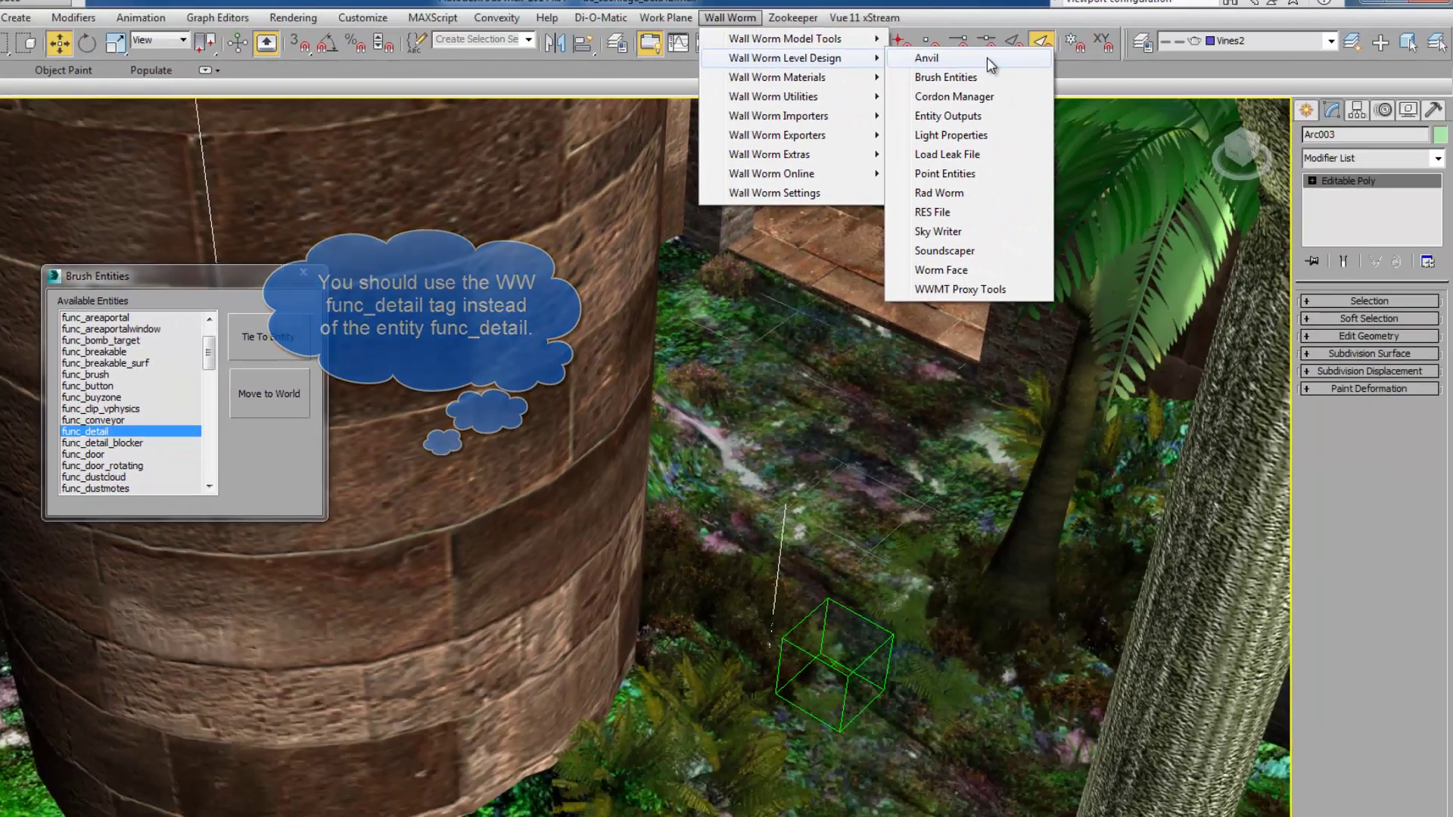
click(987, 57)
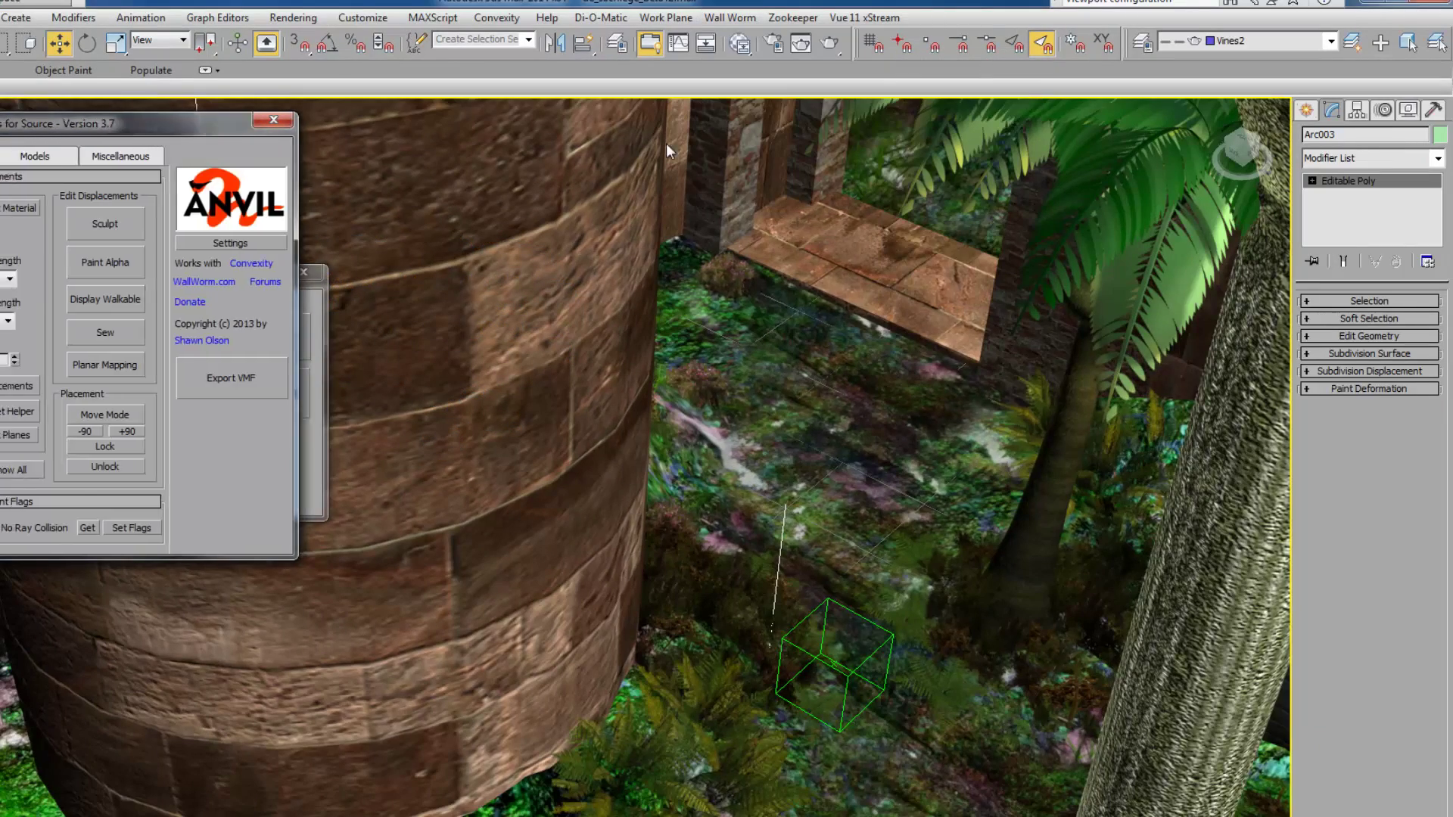
drag(125, 127, 955, 164)
click(847, 194)
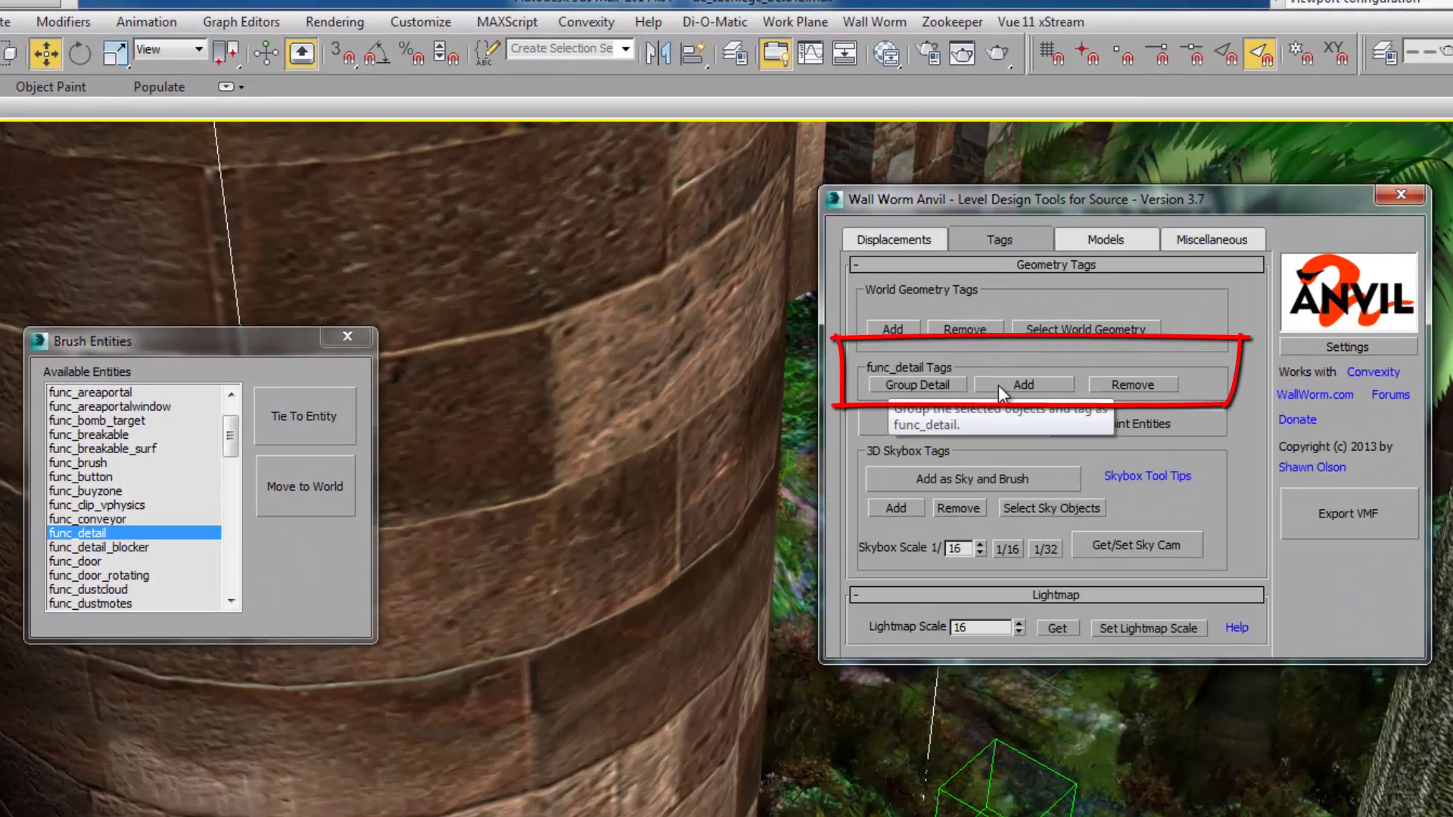
click(1041, 386)
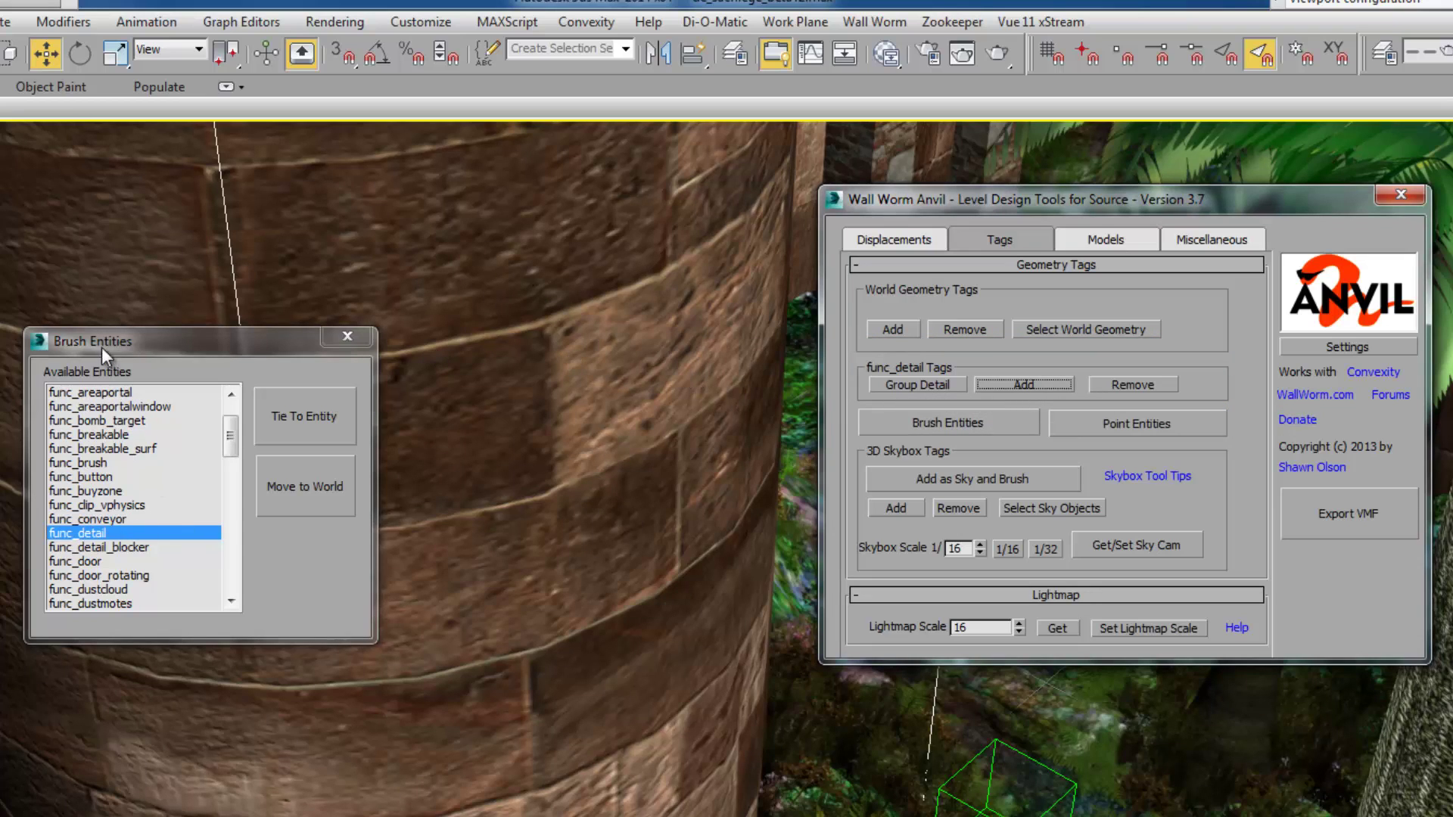
Close Wall Worm Anvil and reposition the Brush Entities window over the tower wall.
drag(157, 344, 231, 489)
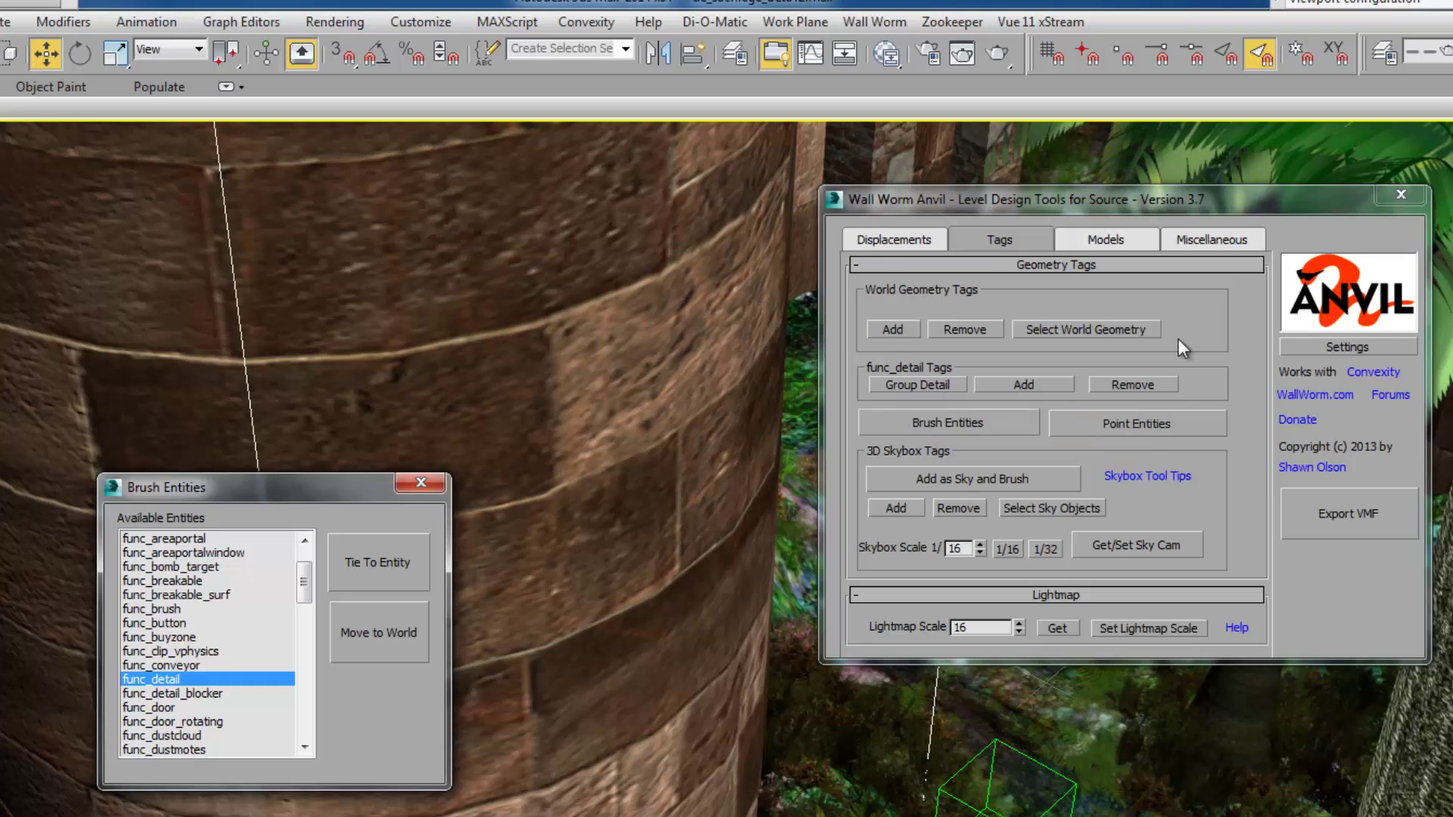
click(1409, 193)
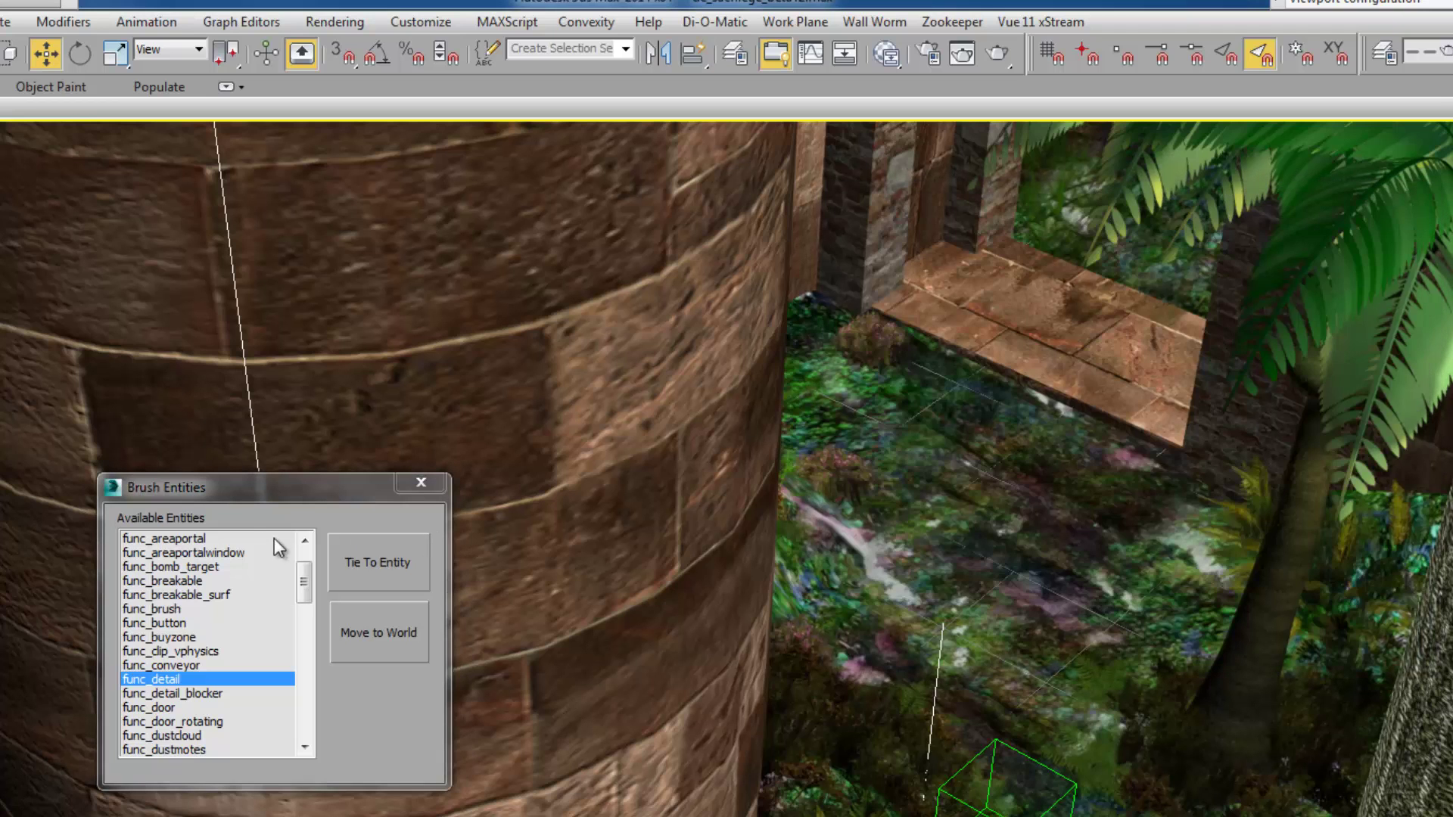
drag(211, 489, 438, 335)
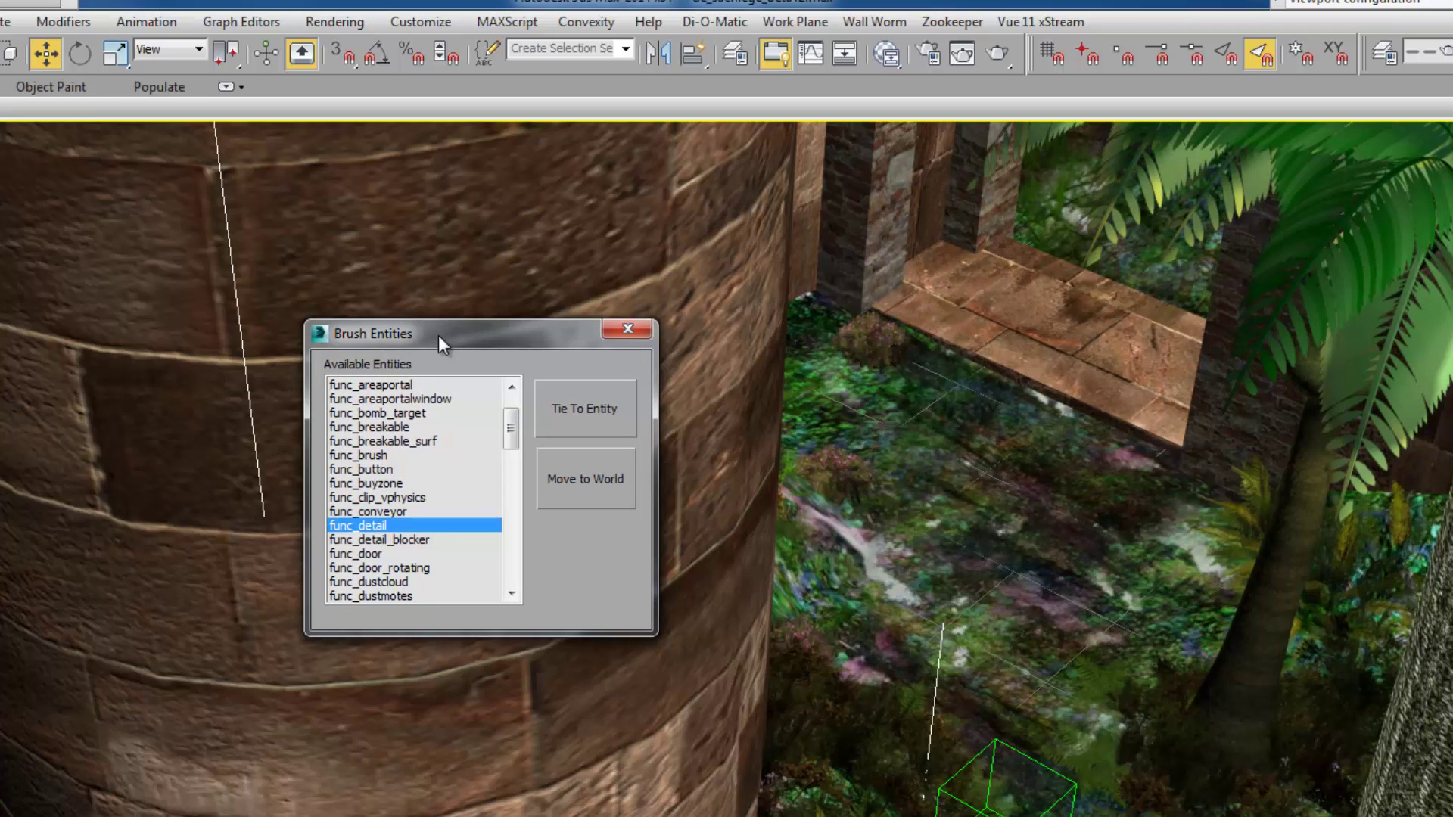